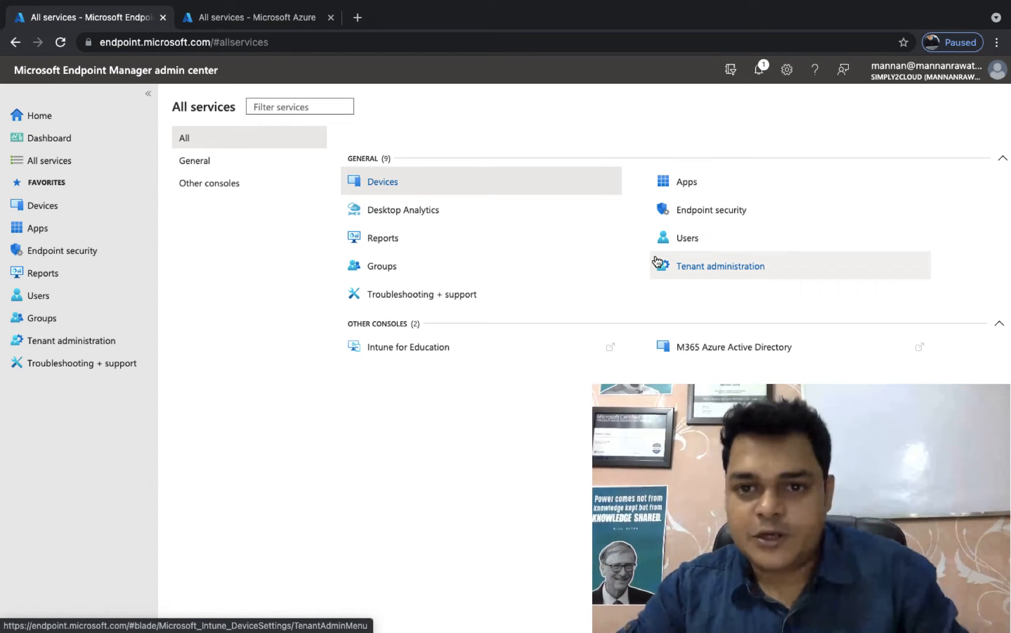
Step: Switch to the Keynote presentation, take it out of full screen and minimize its window
key("ctrl+Right")
key("ctrl+Right")
key("ctrl+Left")
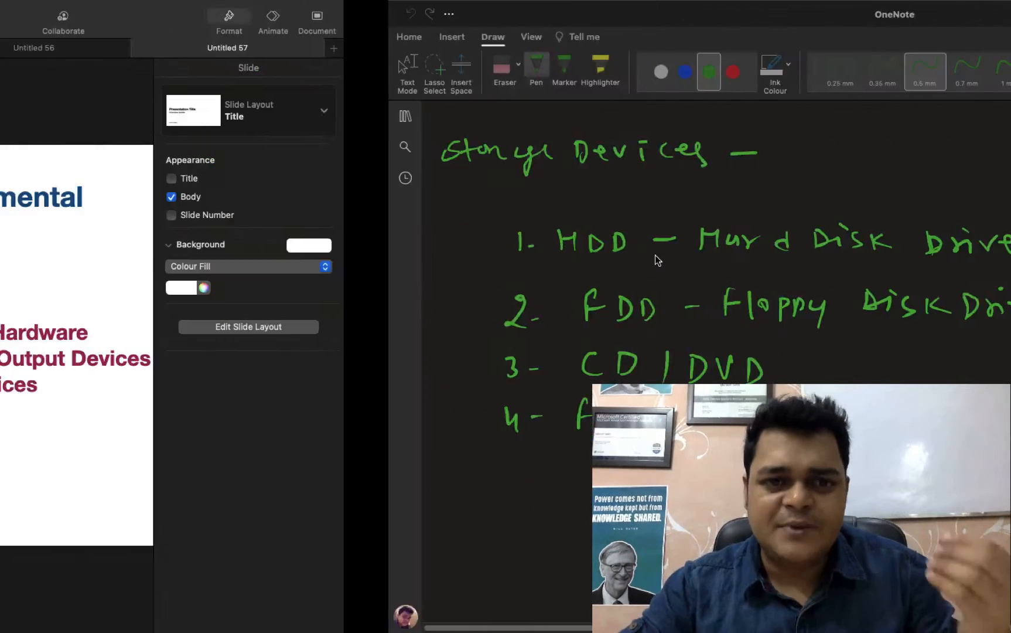
mouse_move(85, 2)
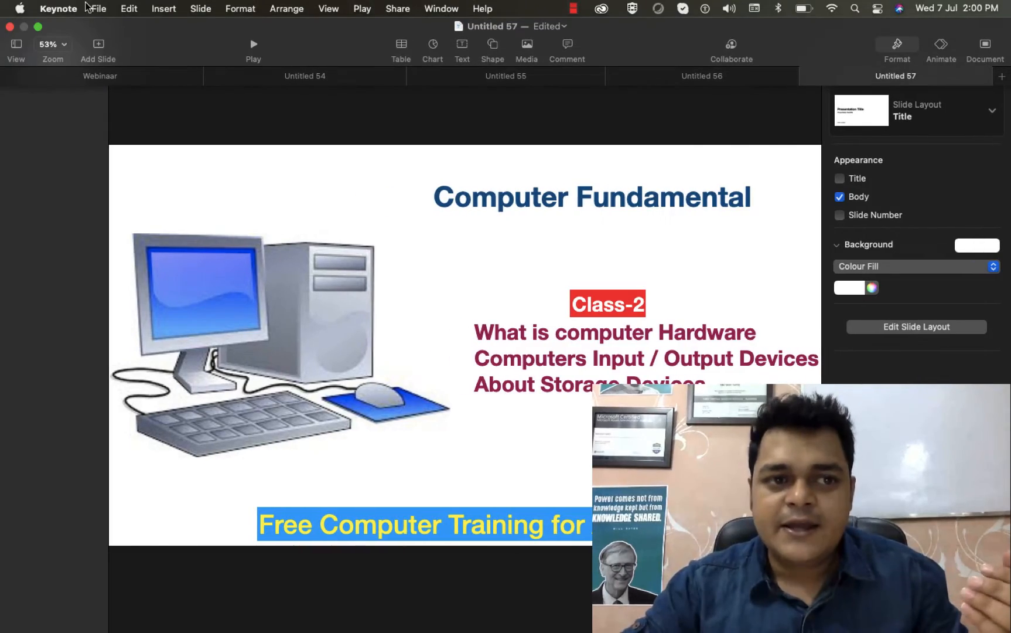
left_click(38, 28)
left_click(25, 33)
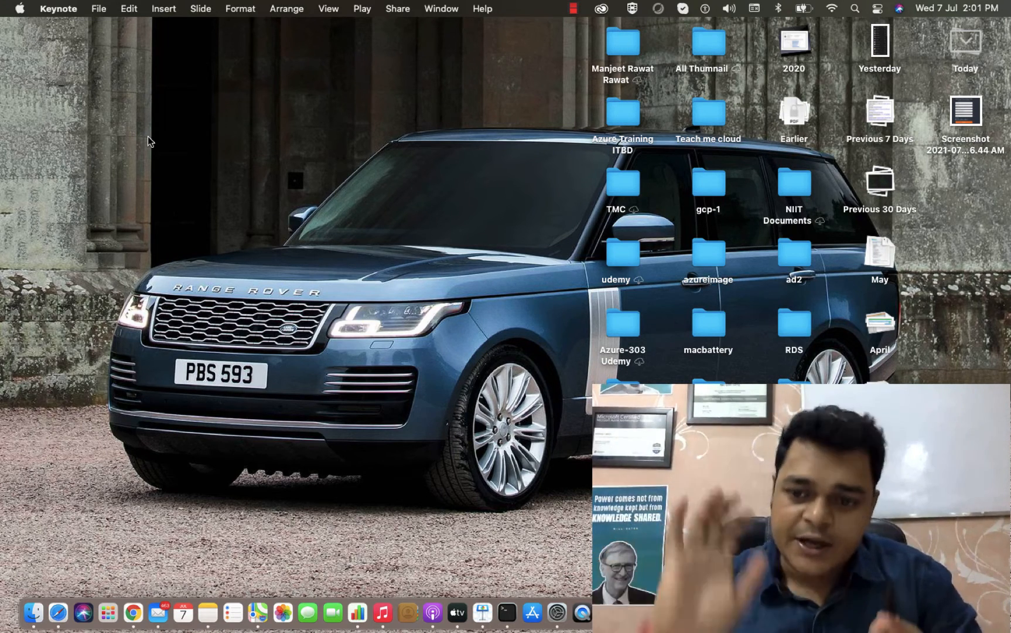
Step: Switch to OneNote, add a blank page to the current notebook section and hide the notebook navigation
key("ctrl+Right")
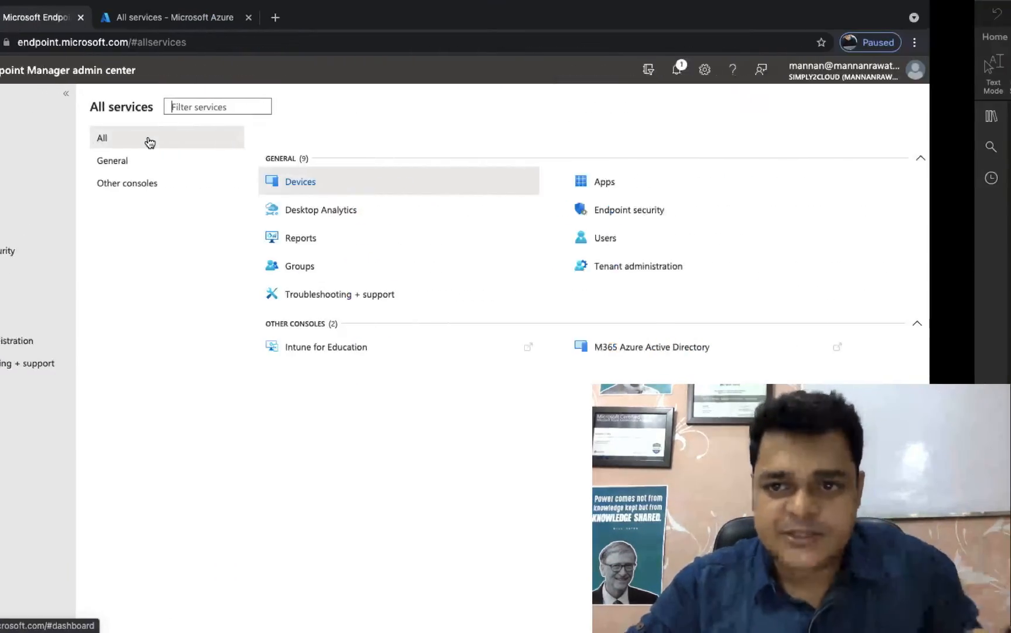
key("ctrl+Right")
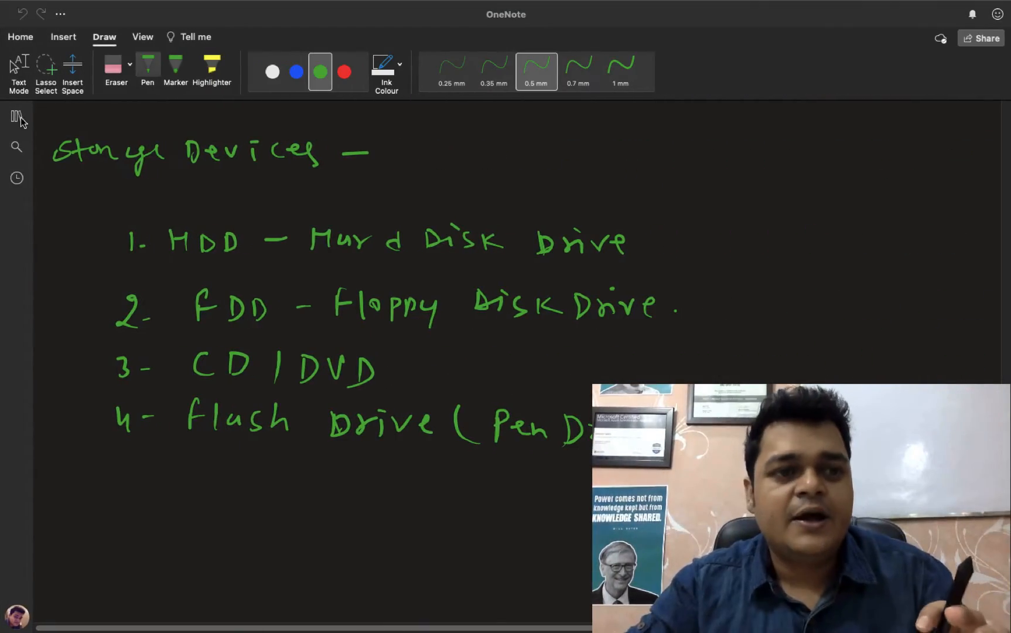
left_click(23, 118)
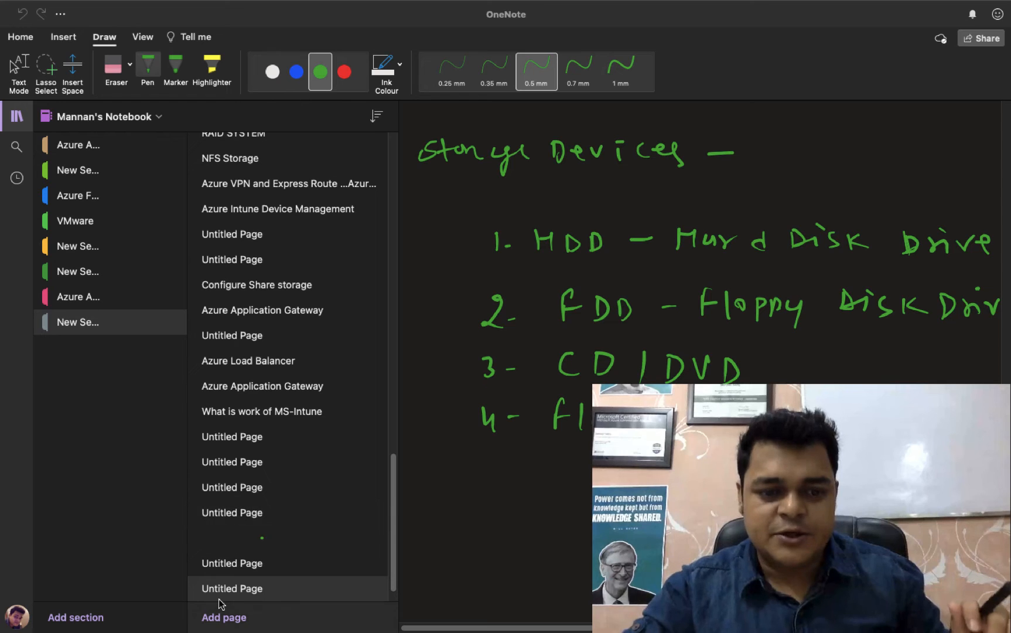
left_click(226, 619)
left_click(226, 619)
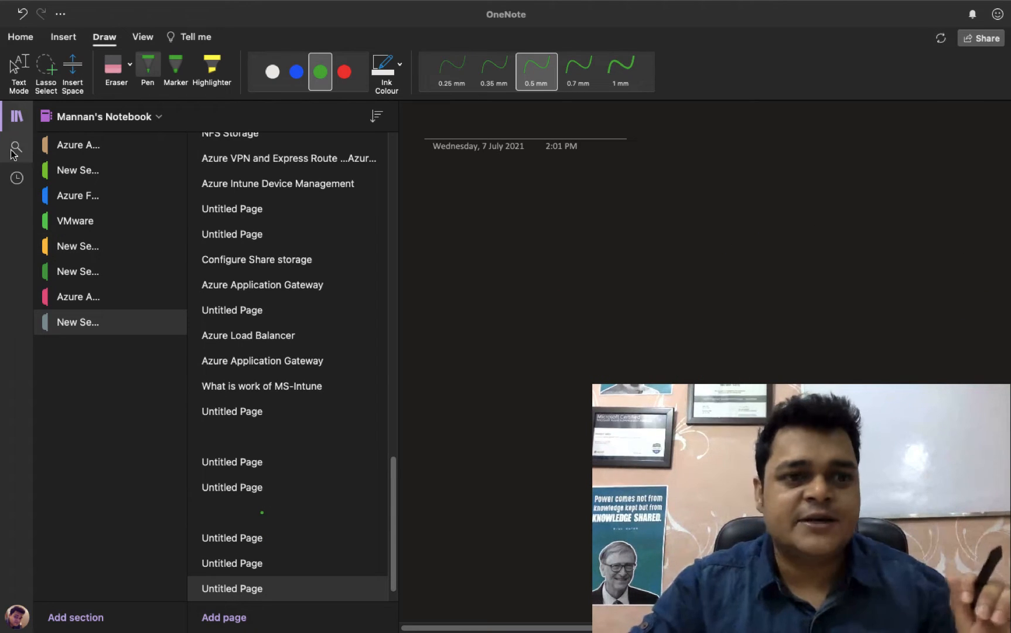
left_click(16, 116)
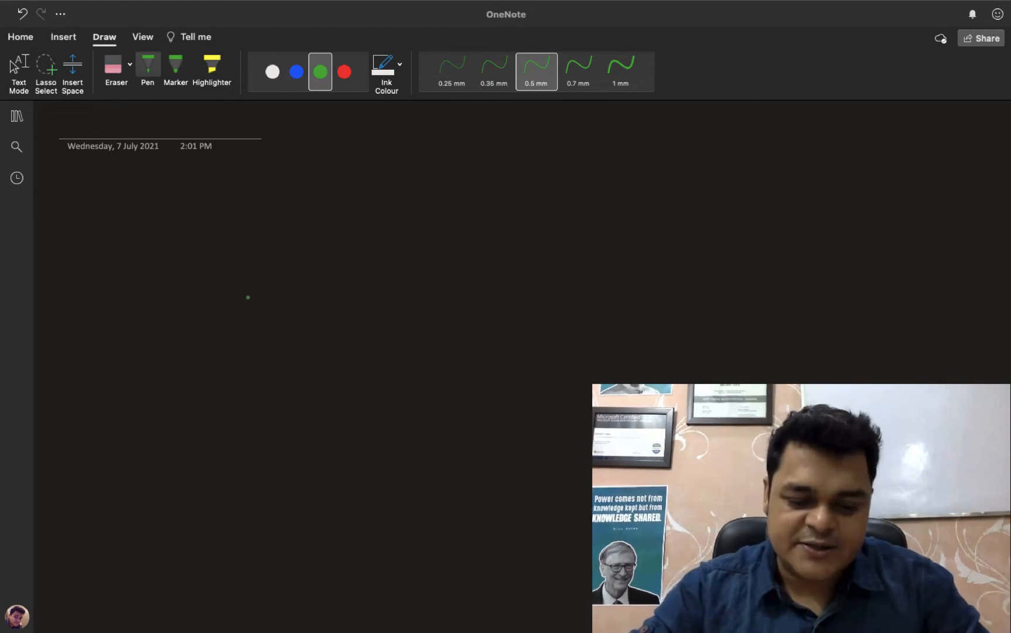
key("ctrl+Left")
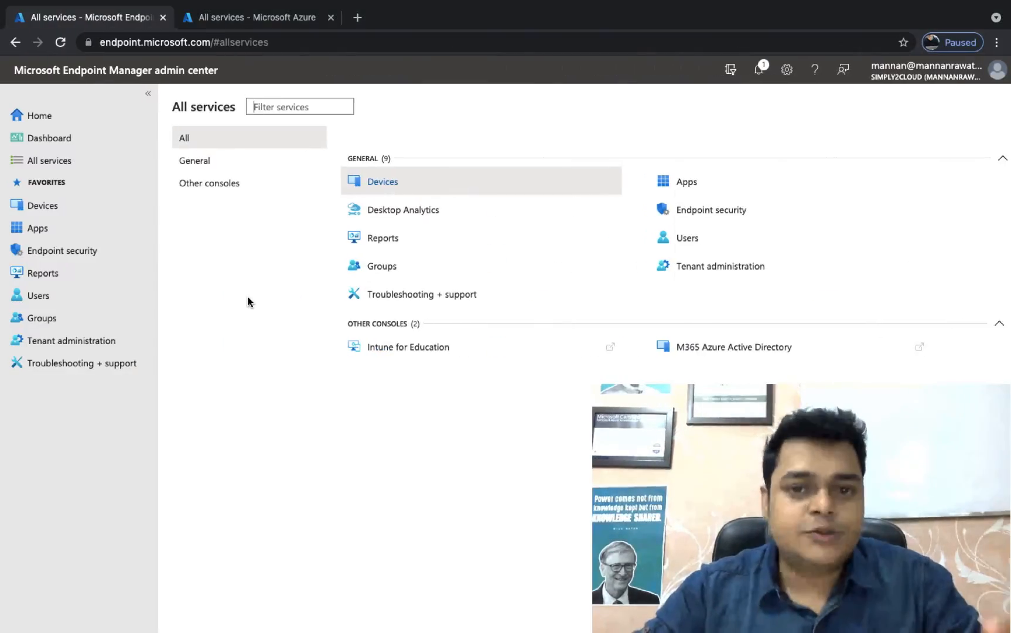
key("ctrl+Left")
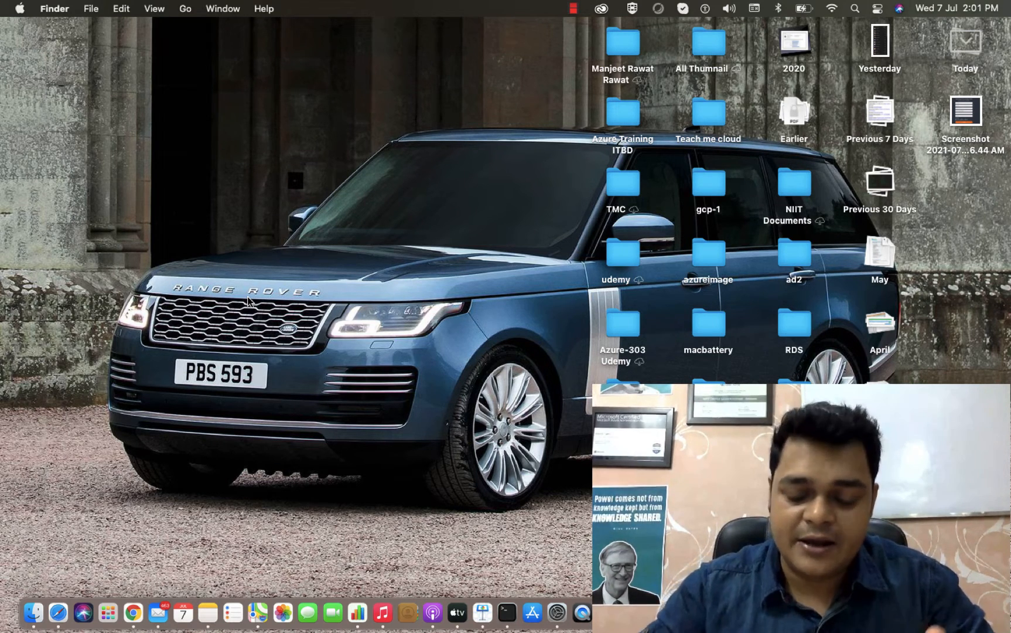
key("ctrl+Right")
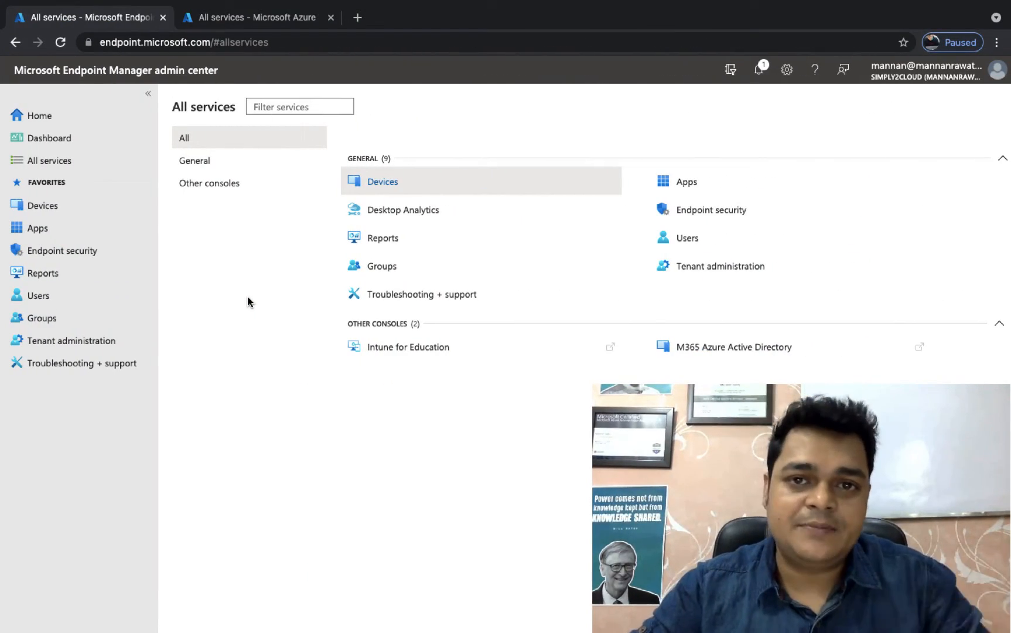
key("ctrl+Right")
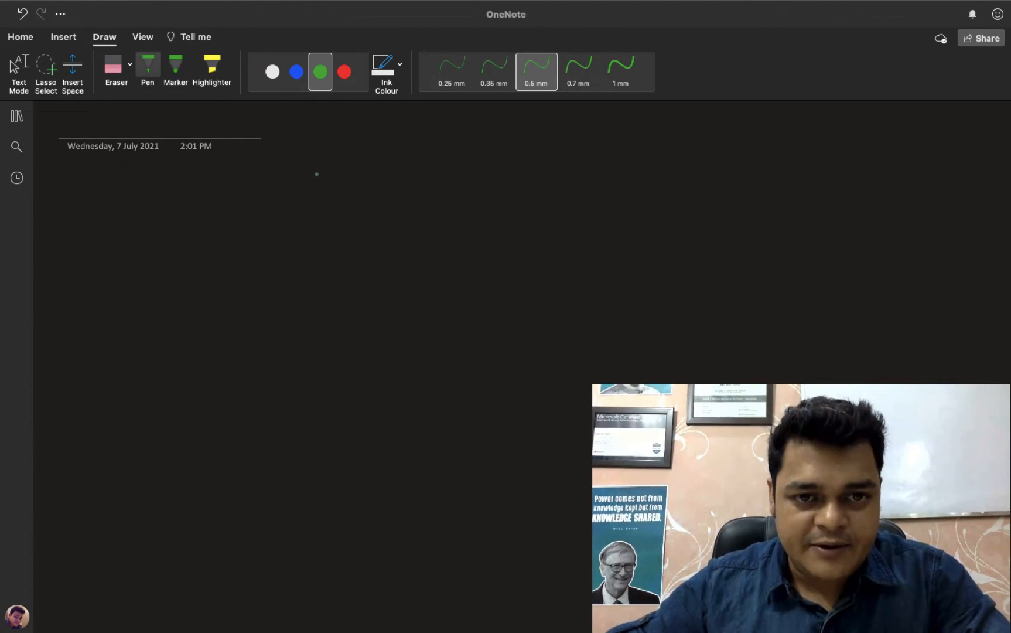
mouse_move(380, 139)
left_mouse_down()
mouse_move(371, 172)
mouse_move(390, 166)
left_mouse_up()
left_click_drag(376, 157, 459, 156)
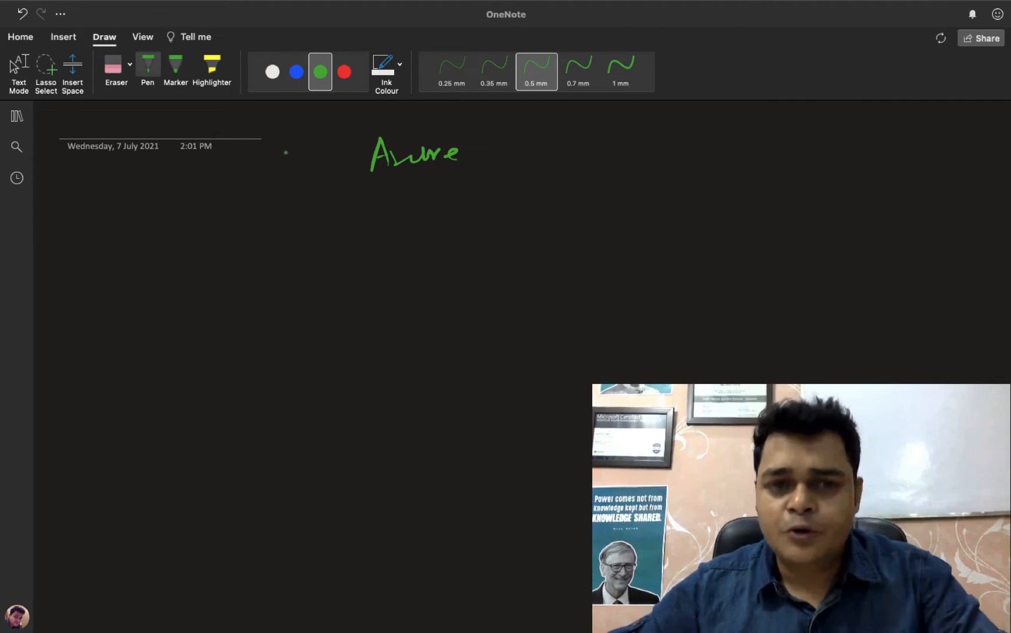
key("super+z")
key("super+z")
key("super+z")
key("super+z")
key("super+z")
key("super+z")
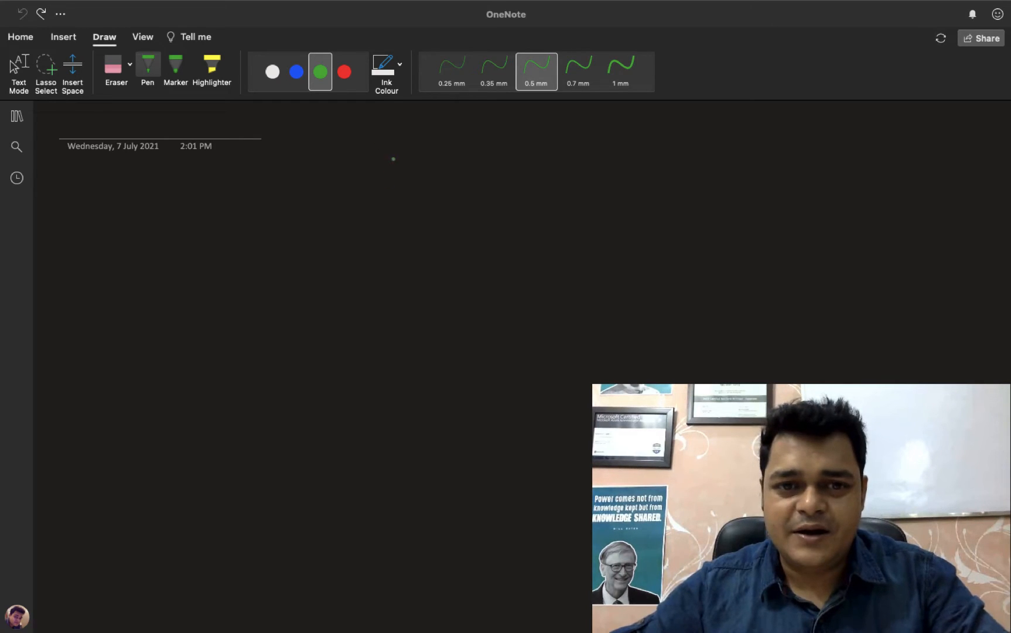
Step: Handwrite the heading "MS-Intune" in green ink near the top of the blank page and underline it
mouse_move(387, 184)
left_mouse_down()
mouse_move(411, 156)
mouse_move(415, 183)
left_mouse_up()
mouse_move(431, 159)
left_mouse_down()
mouse_move(419, 180)
mouse_move(474, 177)
left_mouse_up()
left_click_drag(463, 159, 503, 187)
left_click_drag(494, 173, 570, 172)
left_click_drag(428, 205, 548, 195)
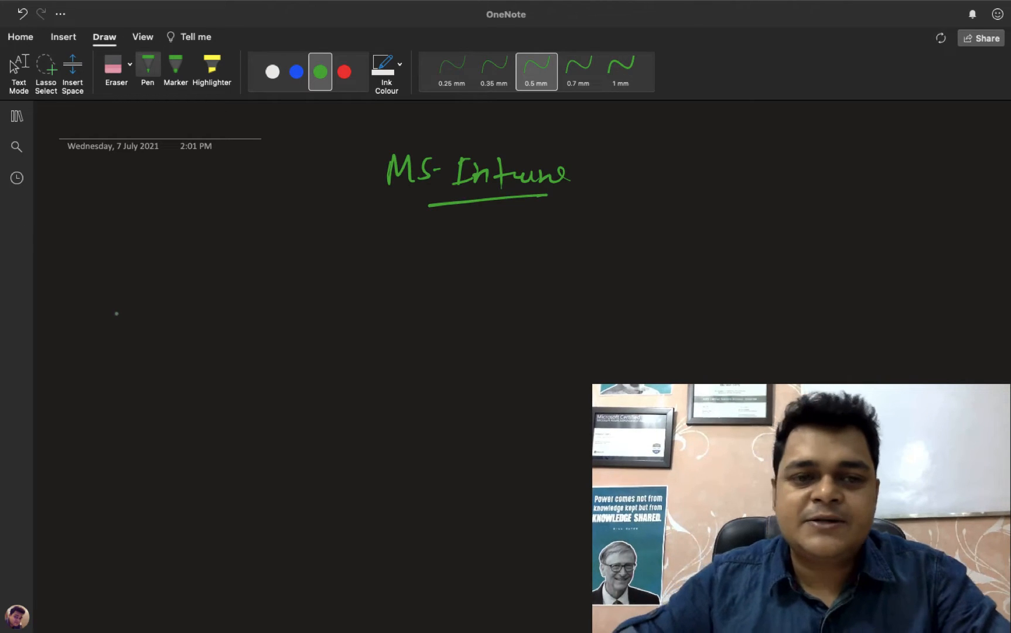
Step: Handwrite the subheading "Enroll Devices" followed by a dash mark, below and left of the heading
left_click_drag(165, 275, 166, 303)
mouse_move(147, 289)
left_mouse_down()
mouse_move(183, 303)
mouse_move(205, 285)
left_mouse_up()
left_click_drag(212, 283, 226, 294)
left_click_drag(241, 272, 240, 291)
left_click_drag(296, 263, 297, 291)
mouse_move(295, 265)
left_mouse_down()
mouse_move(299, 290)
mouse_move(332, 286)
left_mouse_up()
mouse_move(328, 270)
left_mouse_down()
mouse_move(338, 282)
mouse_move(346, 267)
left_mouse_up()
mouse_move(355, 269)
left_mouse_down()
mouse_move(356, 287)
mouse_move(362, 262)
left_mouse_up()
mouse_move(382, 274)
left_mouse_down()
mouse_move(380, 287)
mouse_move(406, 284)
left_mouse_up()
mouse_move(422, 268)
left_mouse_down()
mouse_move(410, 290)
mouse_move(449, 279)
left_mouse_up()
left_click_drag(457, 263, 455, 280)
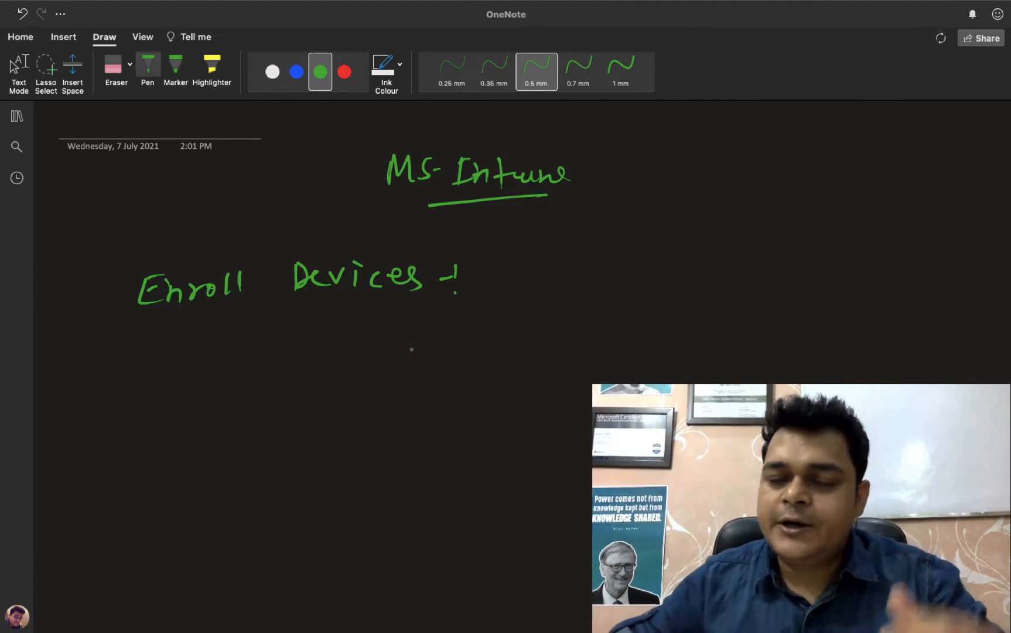
Step: Draw a bent arrow below the "Enroll Devices" subheading and handwrite "Windows Device" beside it
mouse_move(114, 344)
left_mouse_down()
mouse_move(153, 401)
mouse_move(140, 408)
left_mouse_up()
mouse_move(189, 373)
left_mouse_down()
mouse_move(214, 375)
mouse_move(225, 391)
left_mouse_up()
mouse_move(235, 375)
left_mouse_down()
mouse_move(235, 391)
mouse_move(277, 390)
mouse_move(298, 370)
mouse_move(333, 382)
left_mouse_up()
mouse_move(391, 359)
left_mouse_down()
mouse_move(393, 387)
mouse_move(407, 384)
left_mouse_up()
mouse_move(416, 377)
left_mouse_down()
mouse_move(427, 371)
mouse_move(431, 385)
left_mouse_up()
mouse_move(438, 366)
left_mouse_down()
mouse_move(458, 364)
mouse_move(466, 385)
mouse_move(493, 380)
left_mouse_up()
left_click(469, 358)
left_click_drag(501, 370, 512, 378)
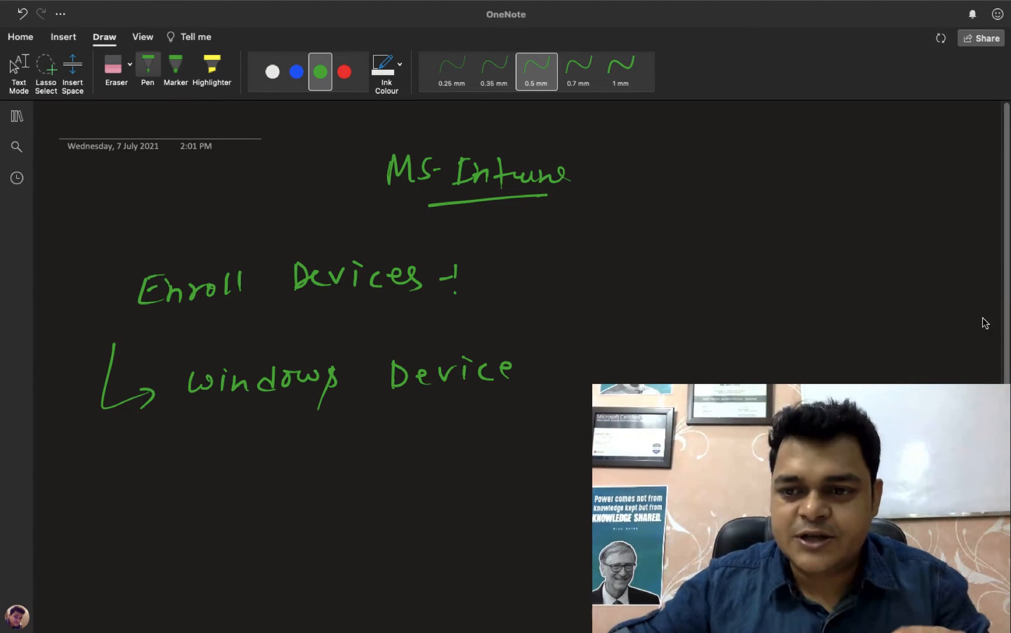
Step: Handwrite the first list item "1- MDM & MAM - Activate" under "Windows Device"
scroll(984, 320, "down", 3)
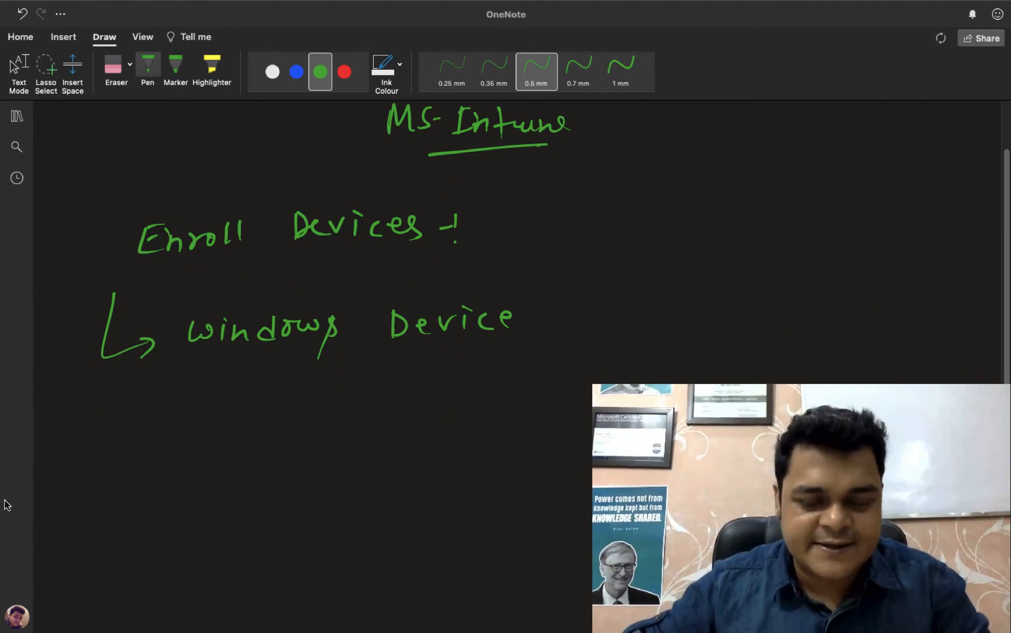
left_click_drag(140, 401, 141, 420)
mouse_move(149, 412)
left_mouse_down()
mouse_move(195, 399)
mouse_move(218, 418)
left_mouse_up()
mouse_move(241, 400)
left_mouse_down()
mouse_move(241, 413)
mouse_move(260, 414)
mouse_move(280, 405)
mouse_move(356, 414)
mouse_move(375, 396)
mouse_move(395, 415)
mouse_move(440, 411)
left_mouse_up()
mouse_move(449, 416)
left_mouse_down()
mouse_move(456, 394)
mouse_move(465, 417)
left_mouse_up()
left_click_drag(455, 406, 481, 420)
mouse_move(487, 397)
left_mouse_down()
mouse_move(497, 421)
mouse_move(513, 404)
left_mouse_up()
mouse_move(508, 405)
left_mouse_down()
mouse_move(511, 416)
mouse_move(531, 402)
left_mouse_up()
mouse_move(543, 401)
left_mouse_down()
mouse_move(535, 411)
mouse_move(559, 411)
left_mouse_up()
left_click_drag(555, 404, 580, 397)
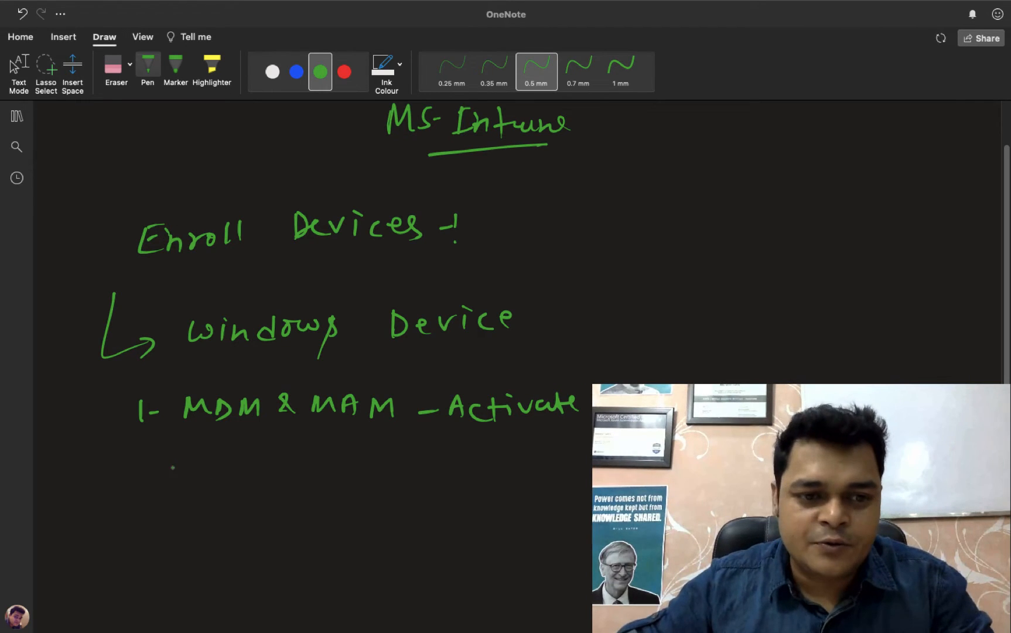
Step: Handwrite the second list item "2- Group - and user" below the first item
mouse_move(120, 470)
left_mouse_down()
mouse_move(124, 495)
mouse_move(141, 494)
left_mouse_up()
left_click_drag(150, 487, 215, 480)
mouse_move(212, 479)
left_mouse_down()
mouse_move(249, 467)
mouse_move(252, 485)
left_mouse_up()
left_click(302, 459)
left_click_drag(252, 466, 364, 475)
mouse_move(378, 458)
left_mouse_down()
mouse_move(379, 474)
mouse_move(371, 473)
mouse_move(430, 469)
left_mouse_up()
mouse_move(443, 457)
left_mouse_down()
mouse_move(432, 470)
mouse_move(482, 458)
left_mouse_up()
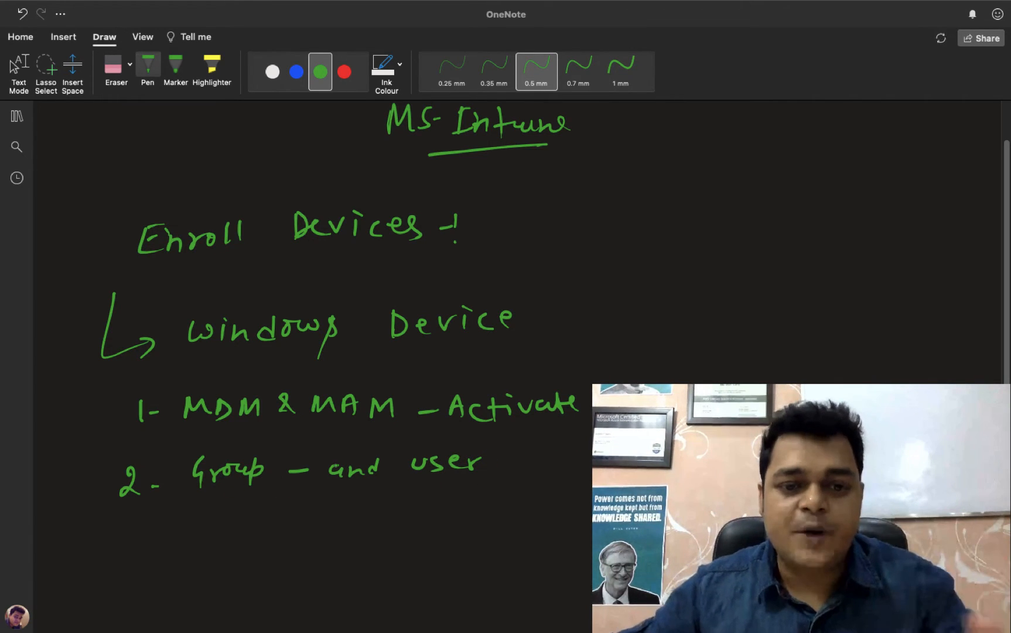
Step: Handwrite the third list item "3- Assign License" and add a short handwritten note far to the right of the list
mouse_move(121, 533)
left_mouse_down()
mouse_move(134, 545)
mouse_move(120, 554)
left_mouse_up()
mouse_move(149, 542)
left_mouse_down()
mouse_move(216, 535)
mouse_move(241, 548)
mouse_move(283, 527)
mouse_move(321, 535)
left_mouse_up()
mouse_move(366, 523)
left_mouse_down()
mouse_move(358, 544)
mouse_move(378, 542)
left_mouse_up()
mouse_move(385, 542)
left_mouse_down()
mouse_move(391, 532)
mouse_move(410, 542)
mouse_move(471, 527)
mouse_move(473, 545)
mouse_move(491, 532)
left_mouse_up()
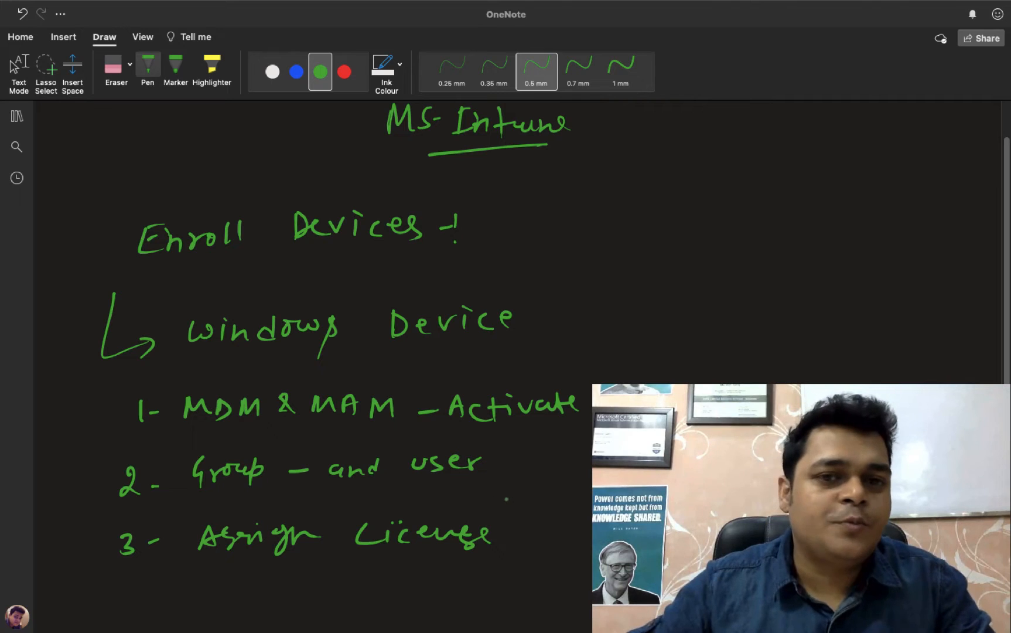
scroll(262, 376, "down", 5)
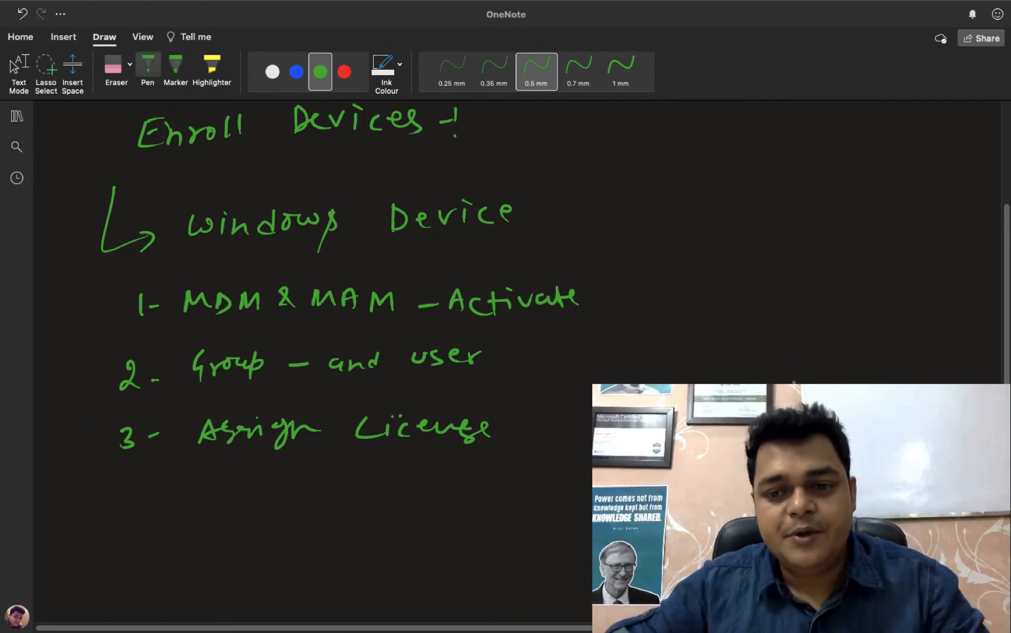
left_click_drag(786, 382, 809, 379)
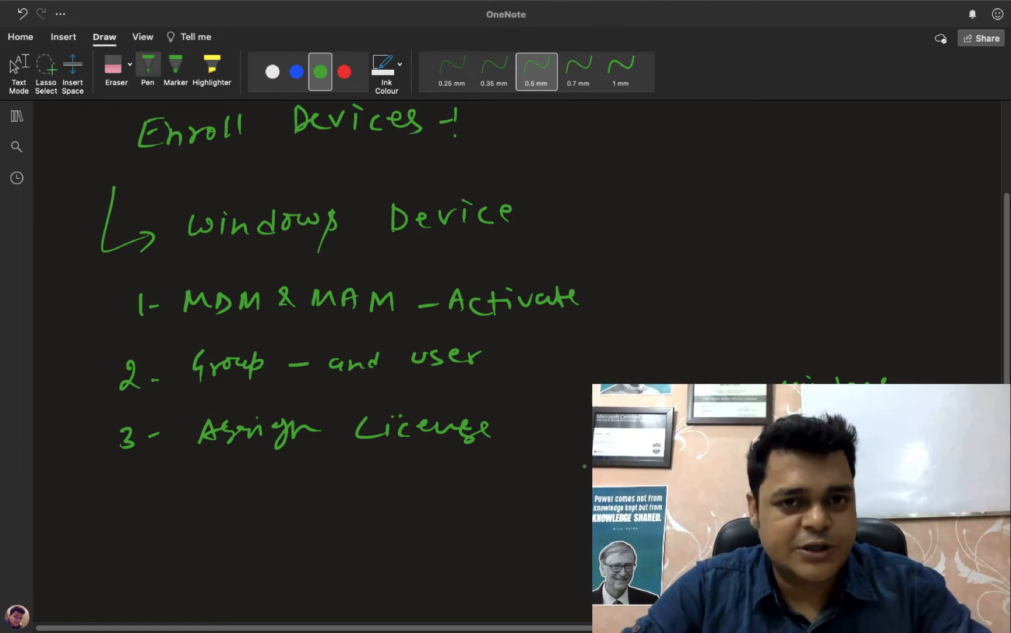
Step: Switch to the browser, review the Devices overview in Microsoft Endpoint Manager and glance at the Azure portal's services
key("ctrl+Left")
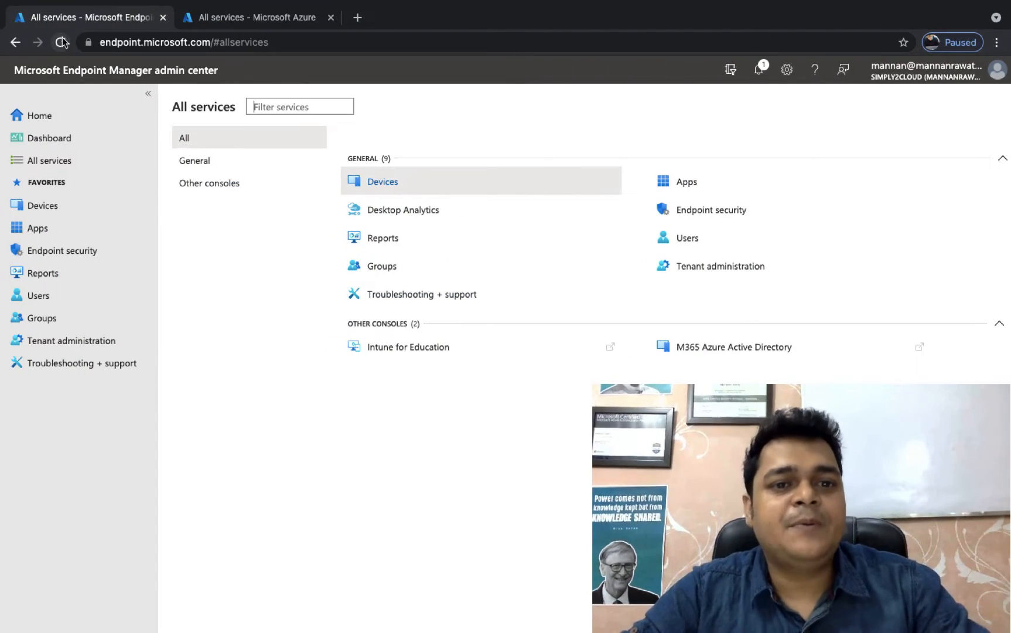
left_click(378, 186)
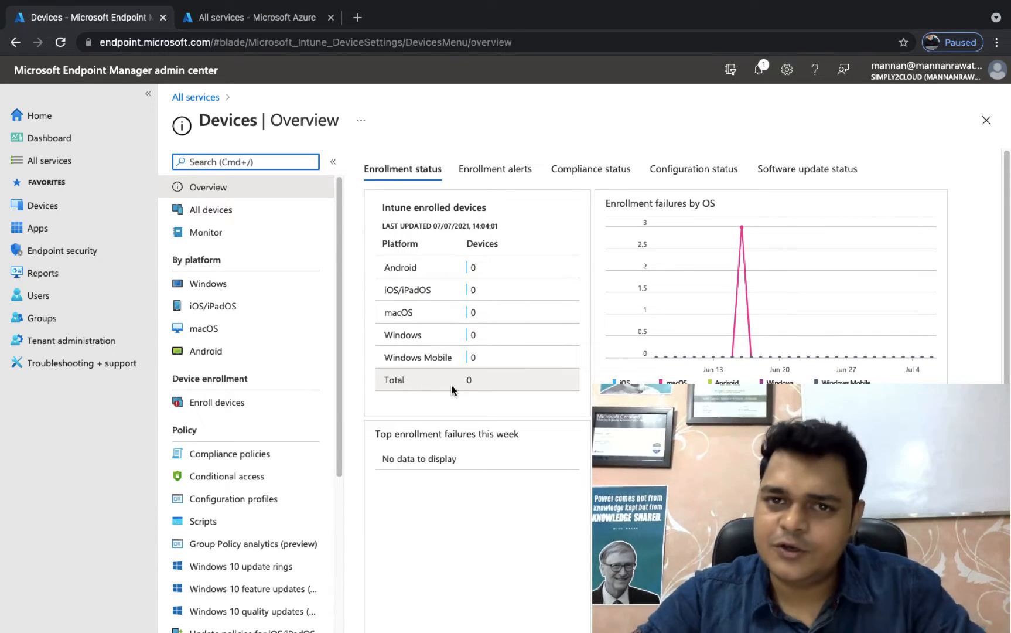
left_click(262, 15)
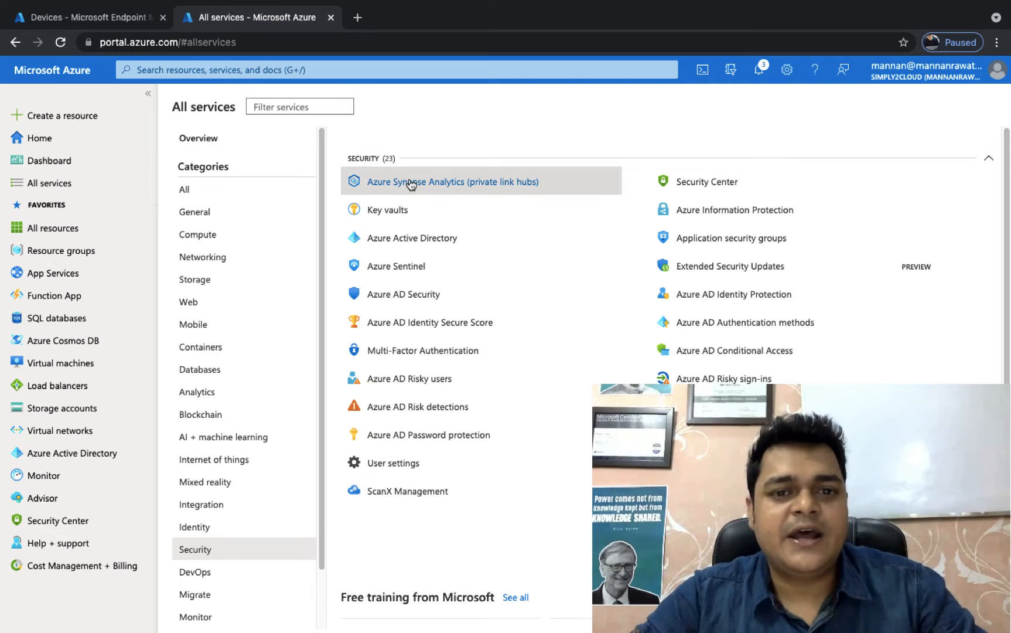
mouse_move(412, 185)
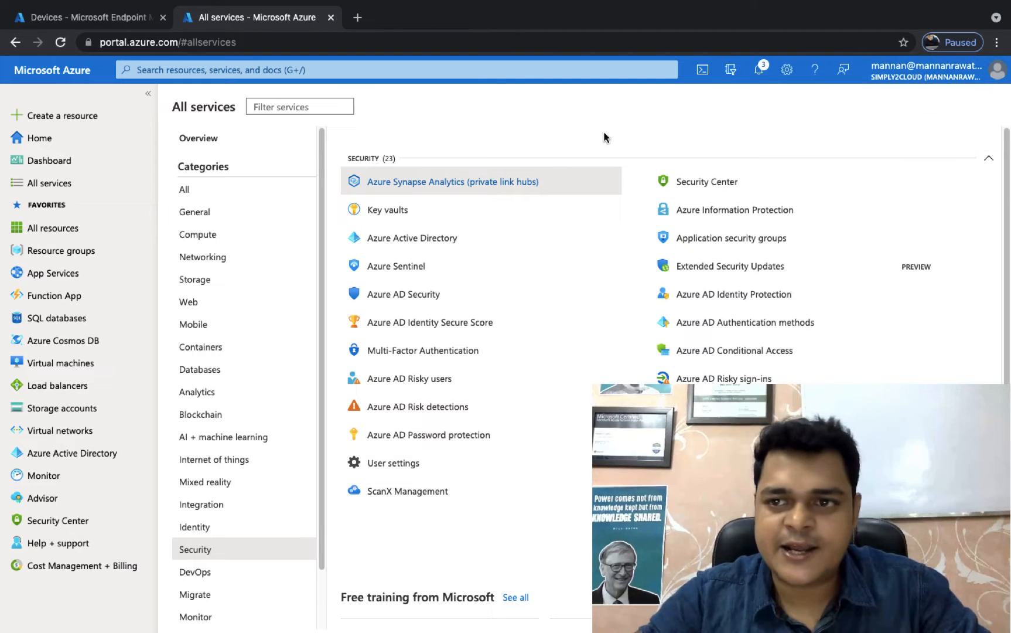
left_click(64, 21)
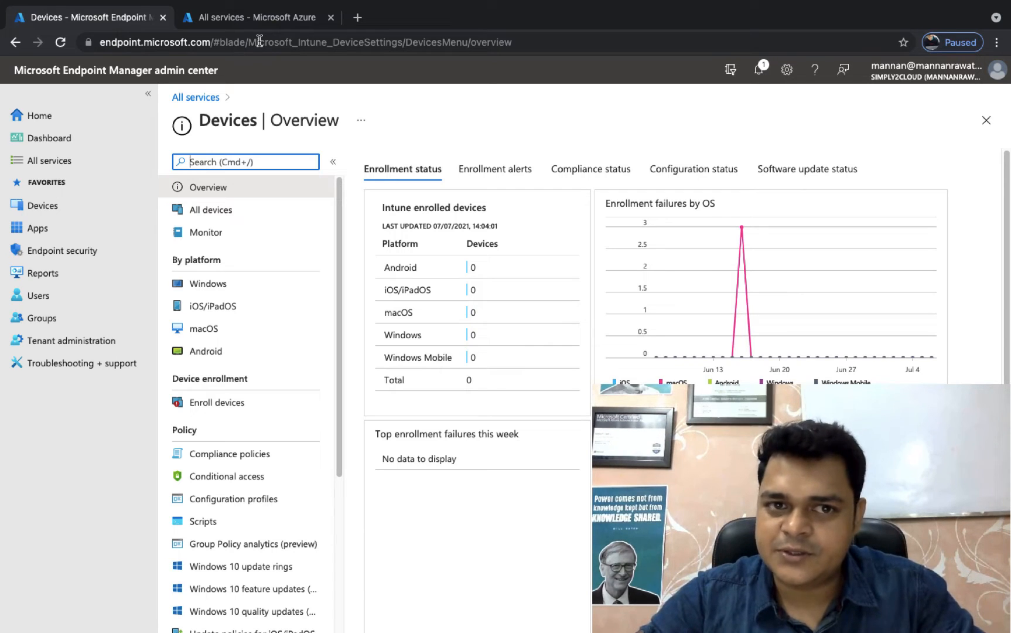
Step: Switch to the Azure portal, open the Azure Active Directory user list and widen the user principal name column
left_click(266, 18)
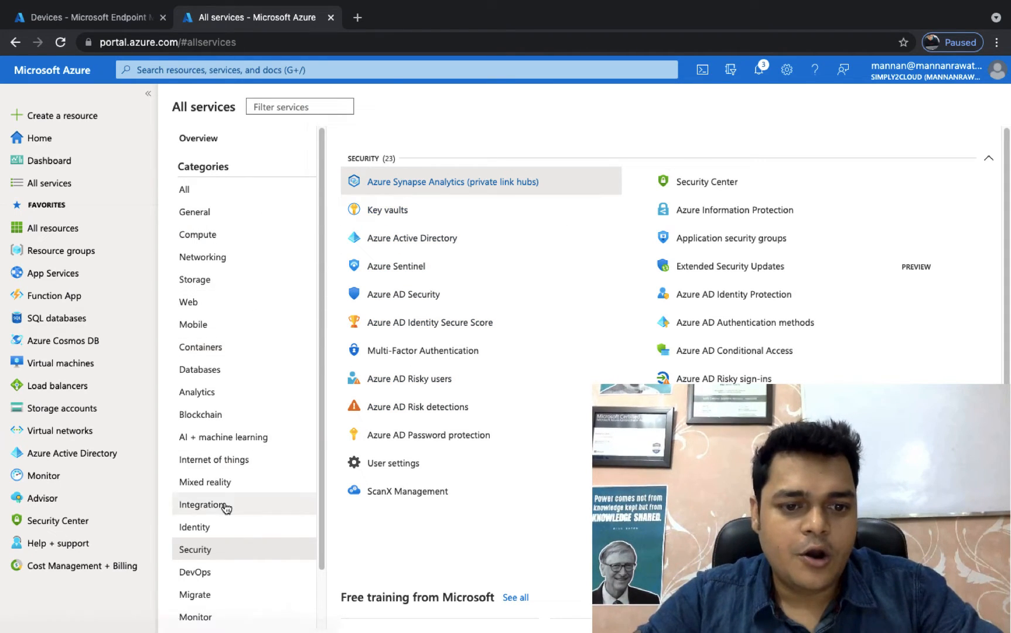
left_click(443, 238)
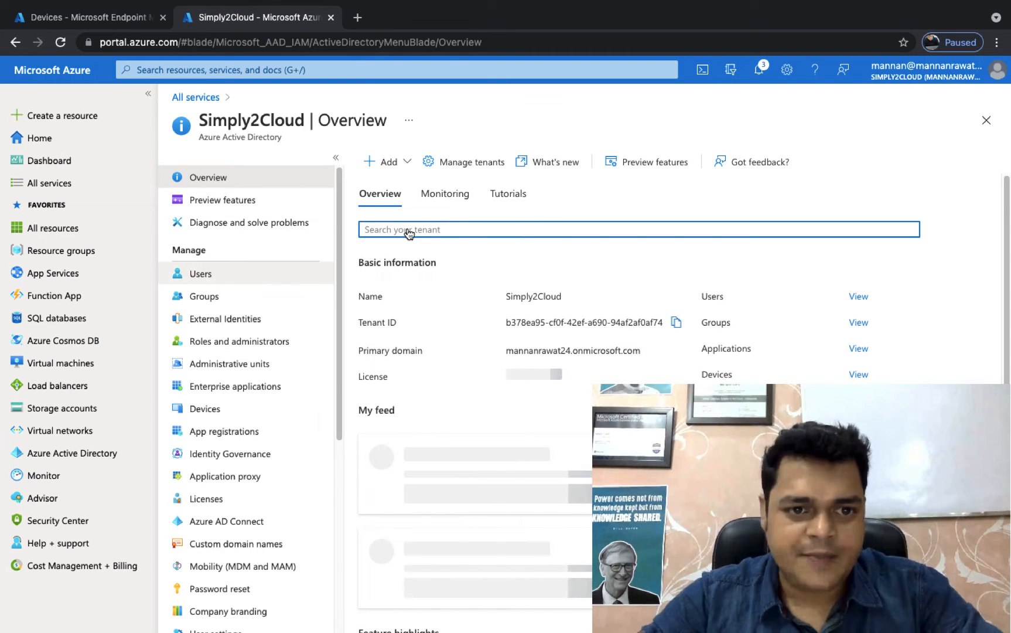
left_click(201, 273)
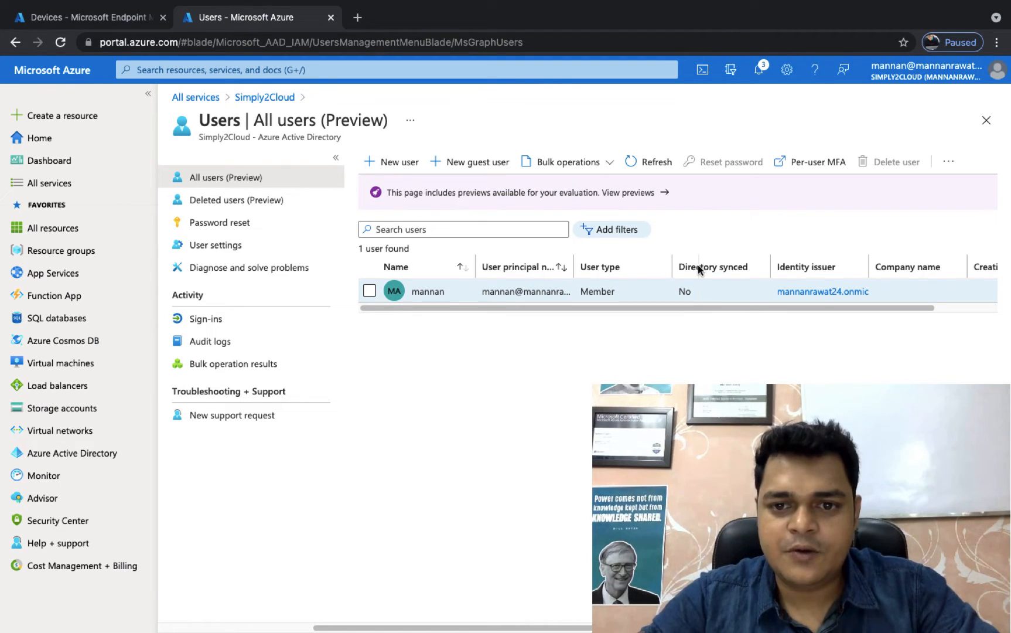
left_click_drag(698, 265, 731, 263)
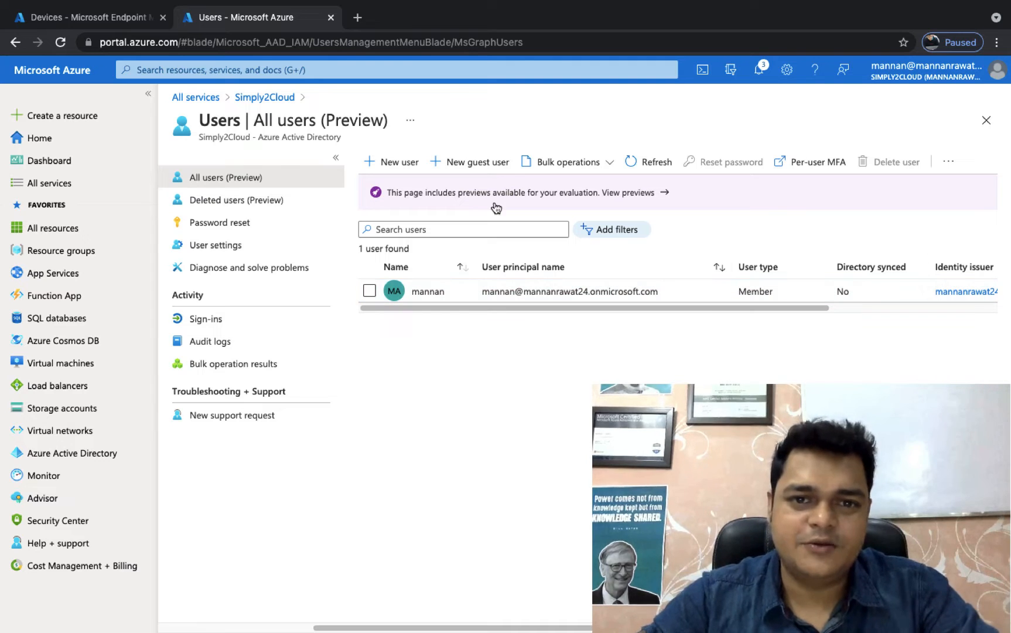
Step: Start a new organization user in Azure Active Directory with the user name and display name both set to aws
left_click(404, 161)
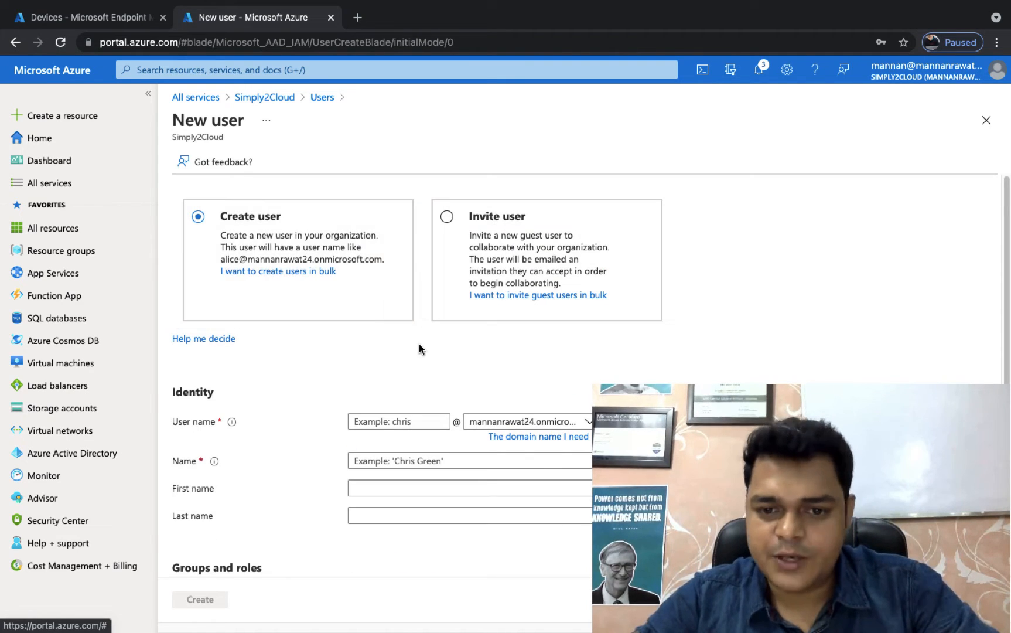
left_click(395, 418)
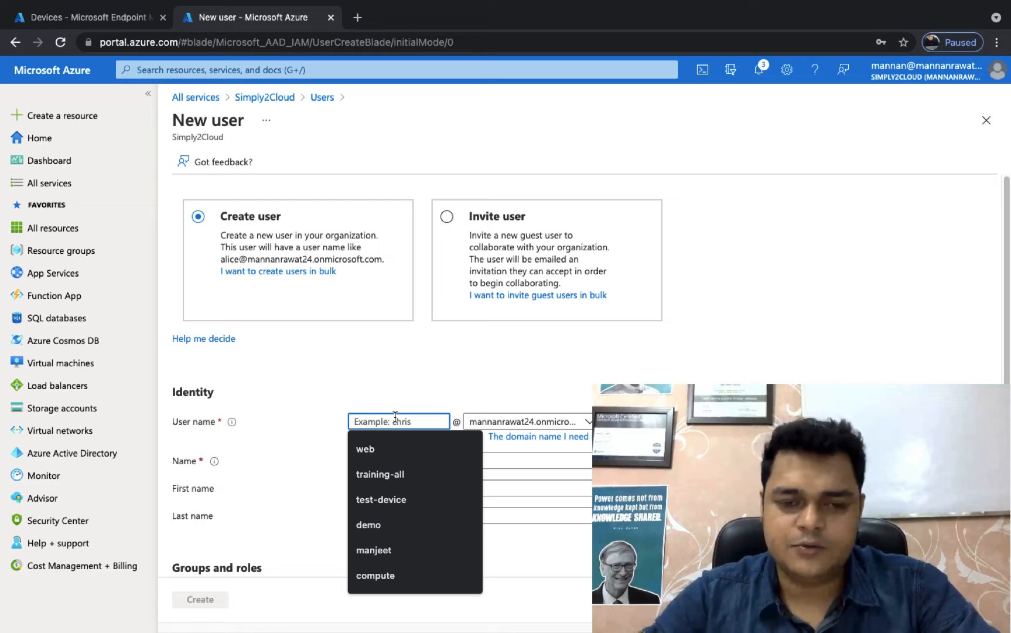
type("aws")
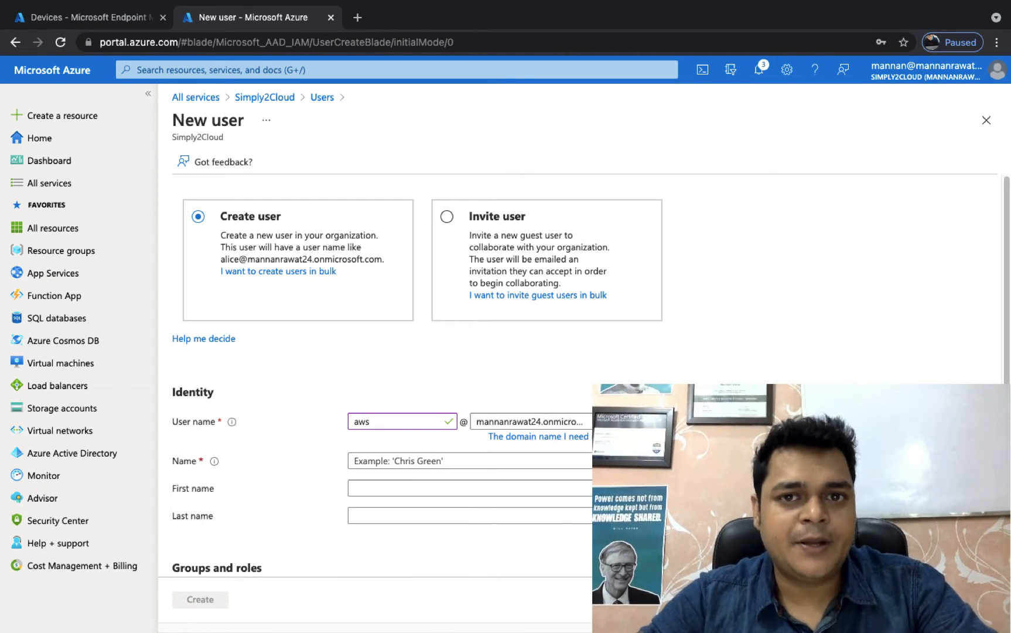
left_click(443, 460)
type("aws")
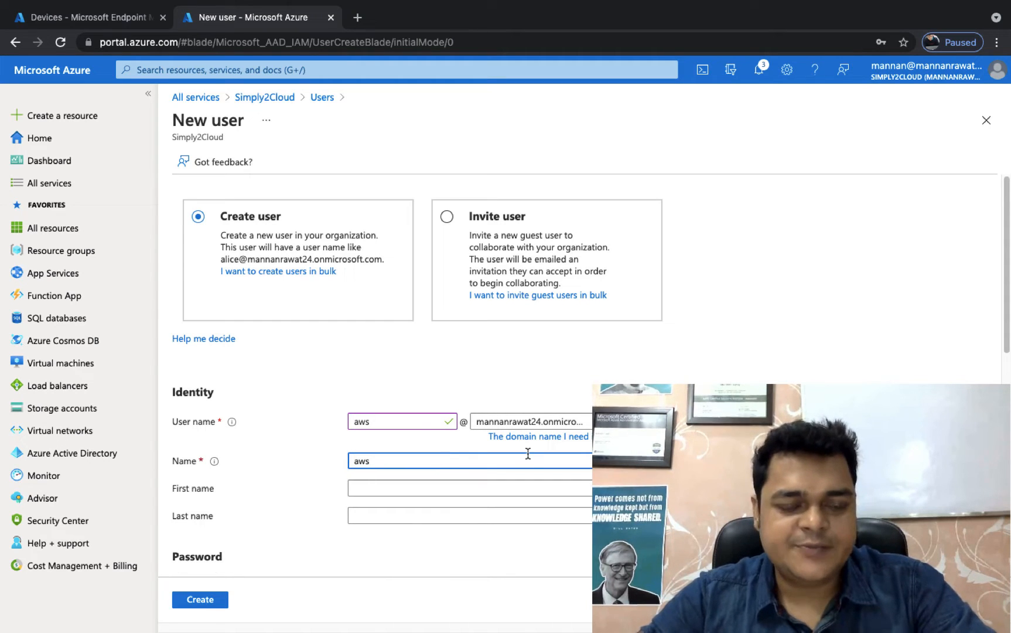
scroll(467, 515, "down", 4)
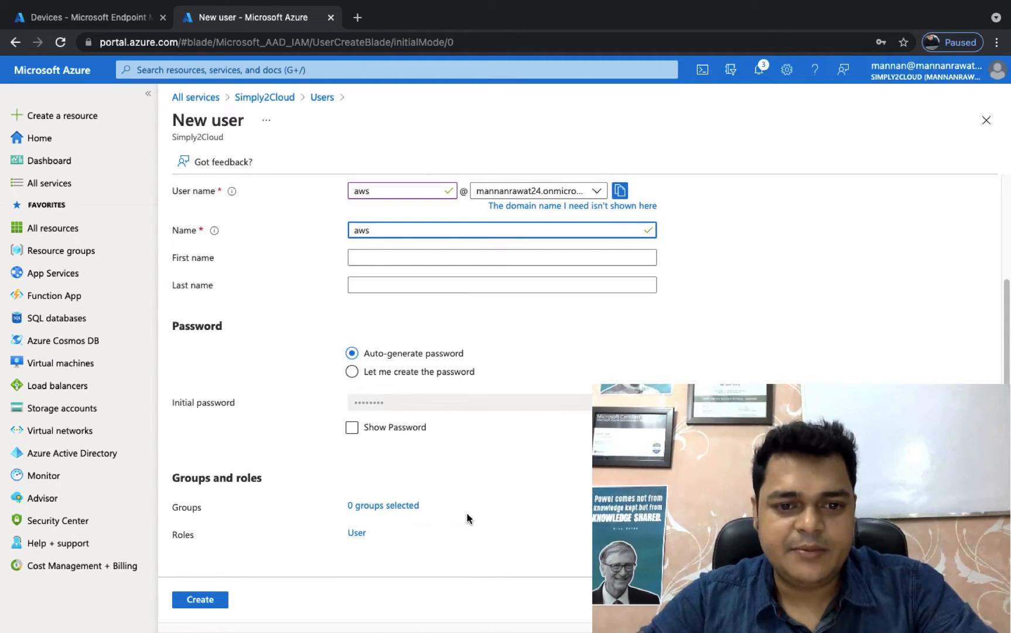
Step: Reveal and copy the auto-generated initial password, create the aws user and update the browser's saved password
left_click(352, 427)
left_click(640, 402)
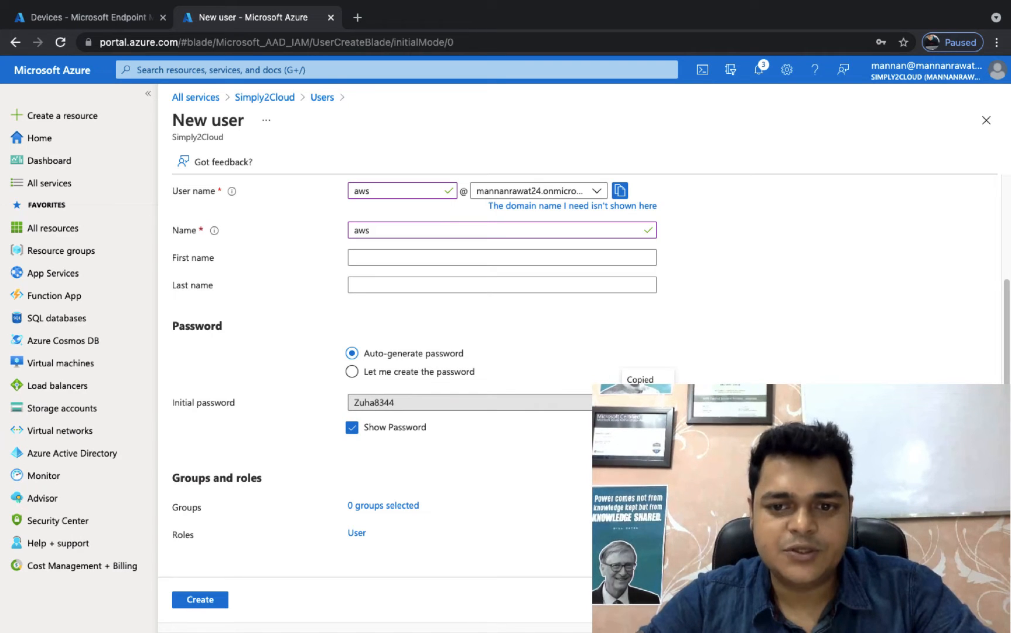
scroll(375, 516, "down", 2)
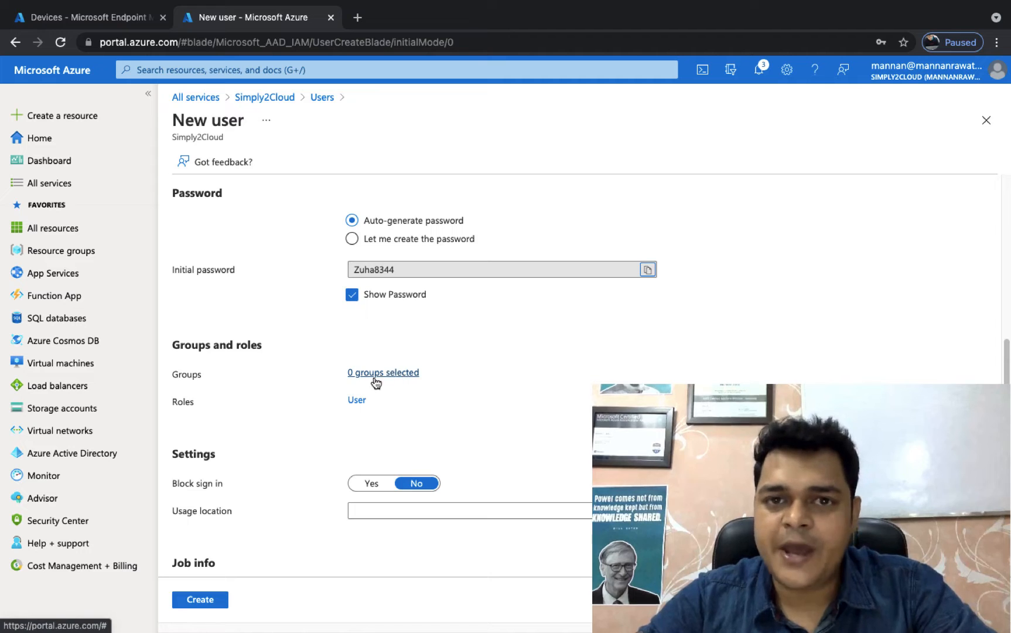
scroll(361, 413, "down", 2)
left_click(199, 605)
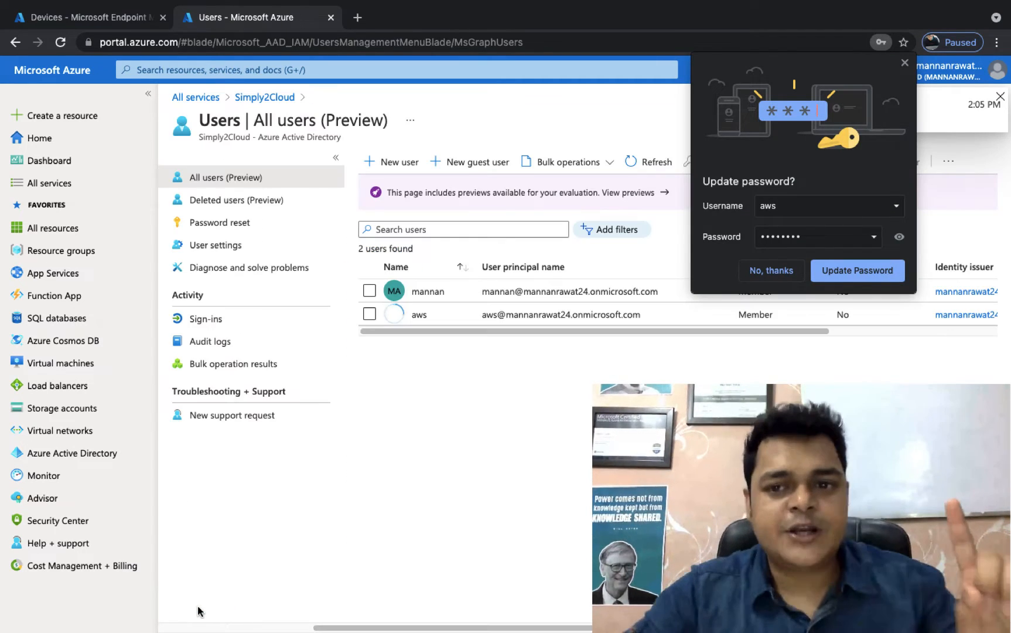
left_click(842, 271)
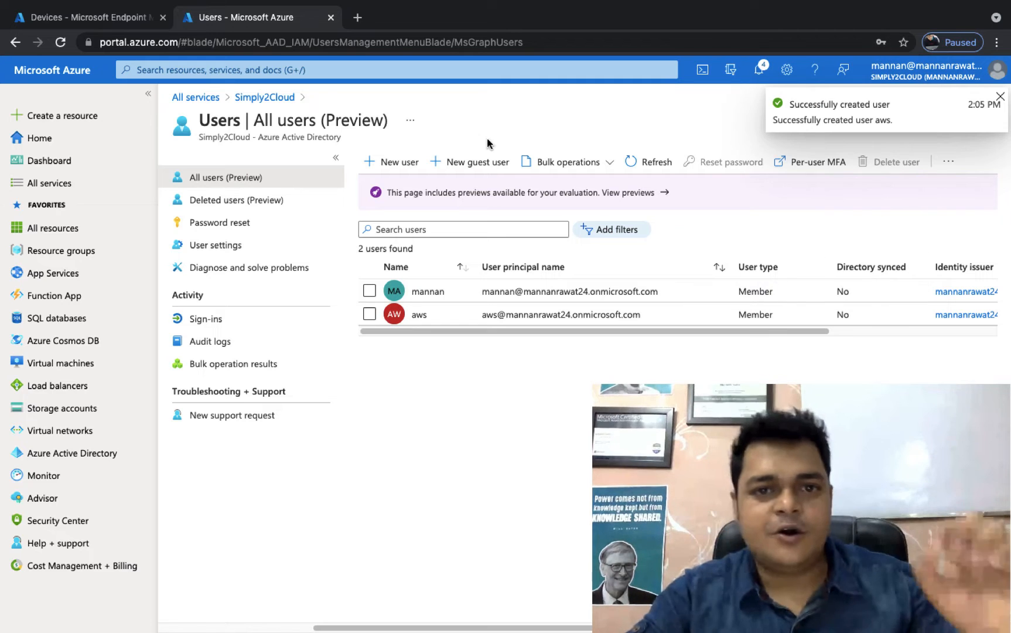
Step: Open a new incognito browser window and go to portal.azure.com
left_click(358, 18)
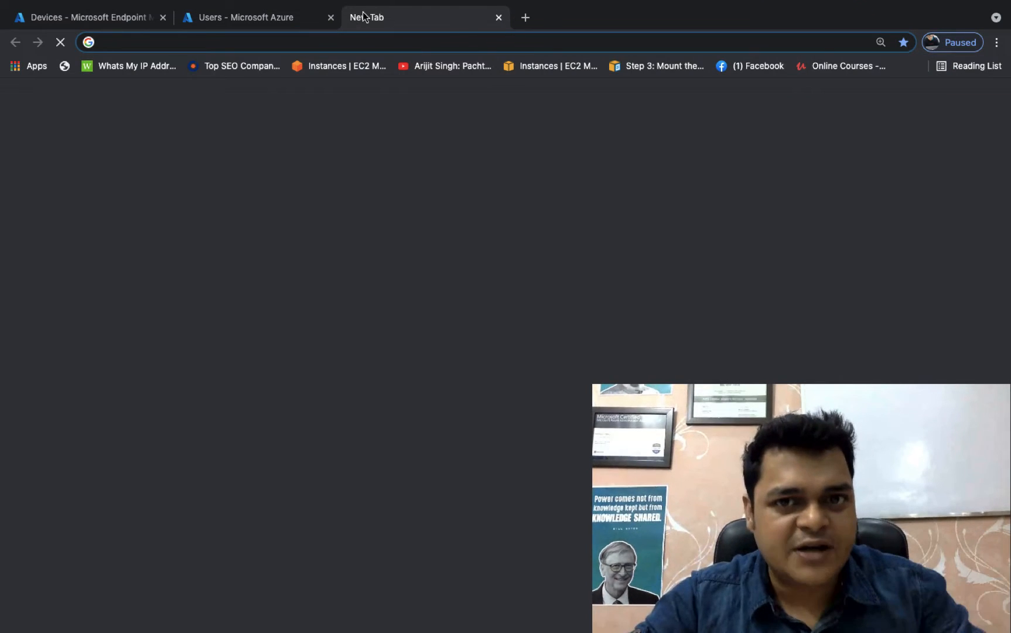
left_click(997, 43)
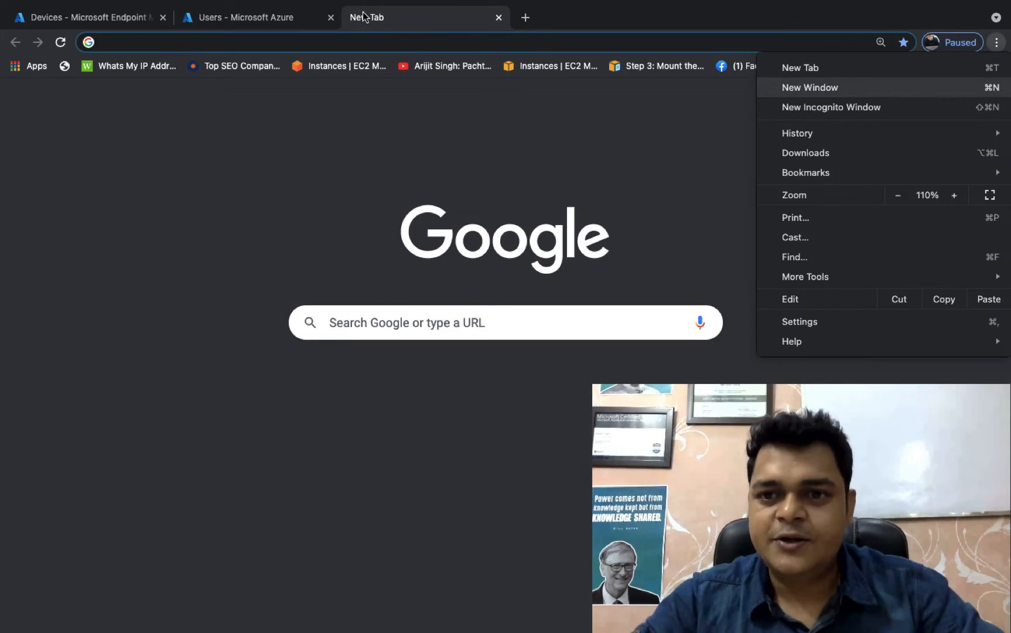
left_click(831, 107)
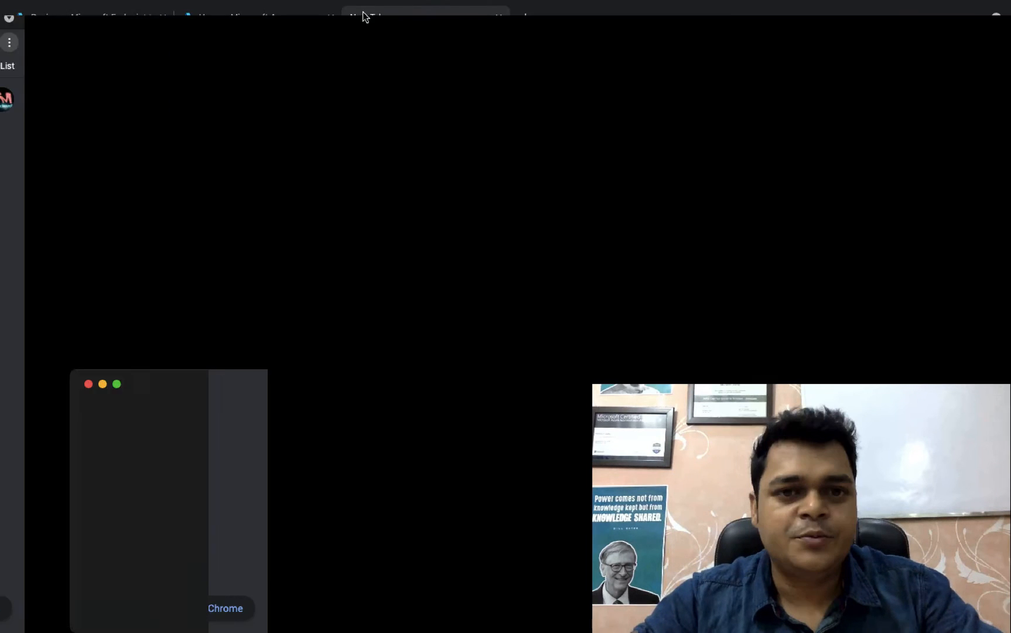
type("portal.azure.com")
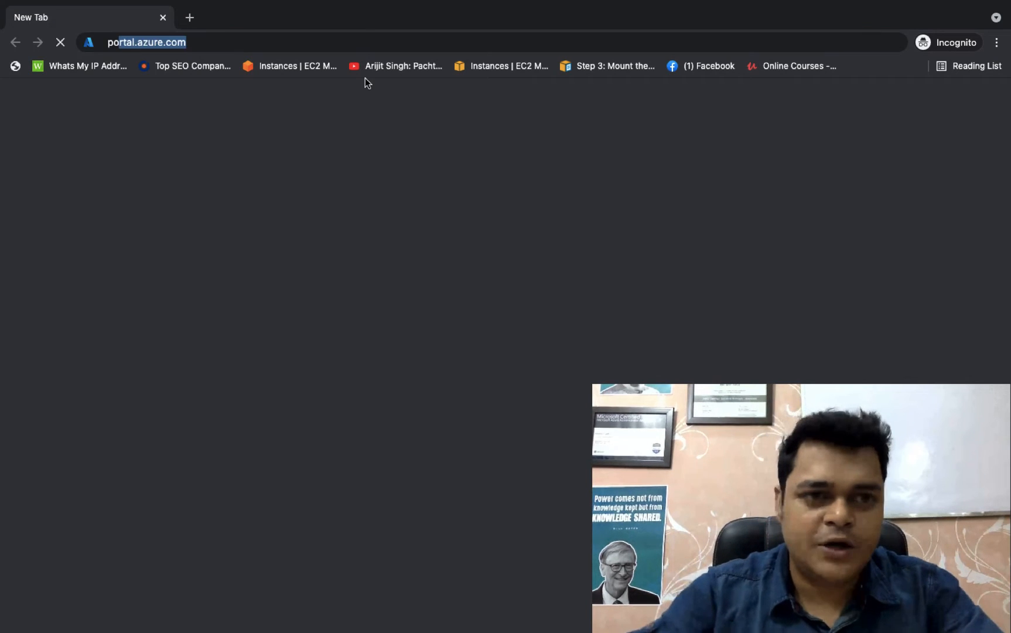
key("Return")
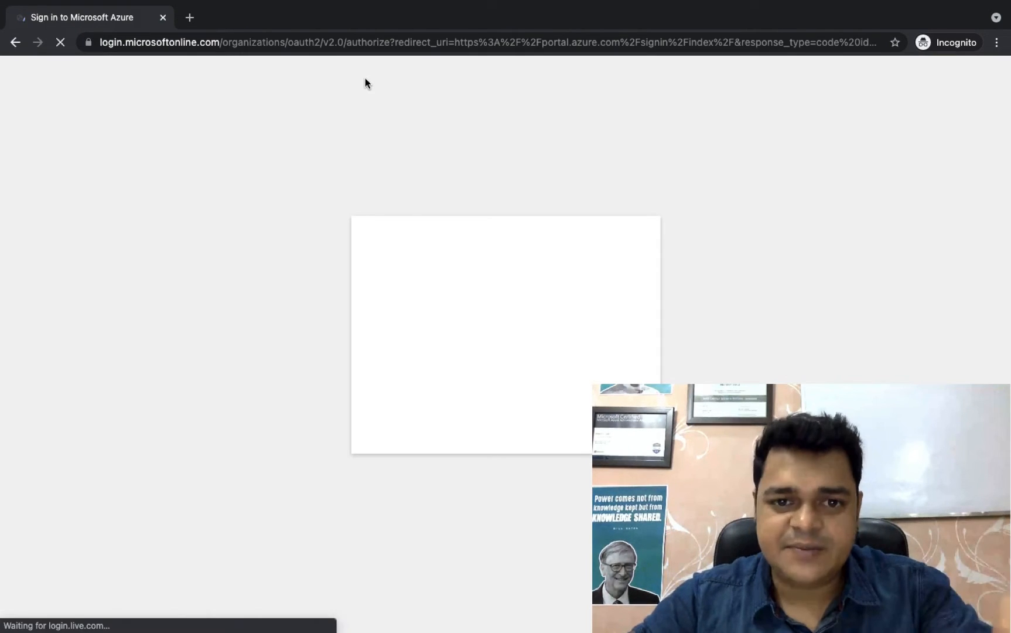
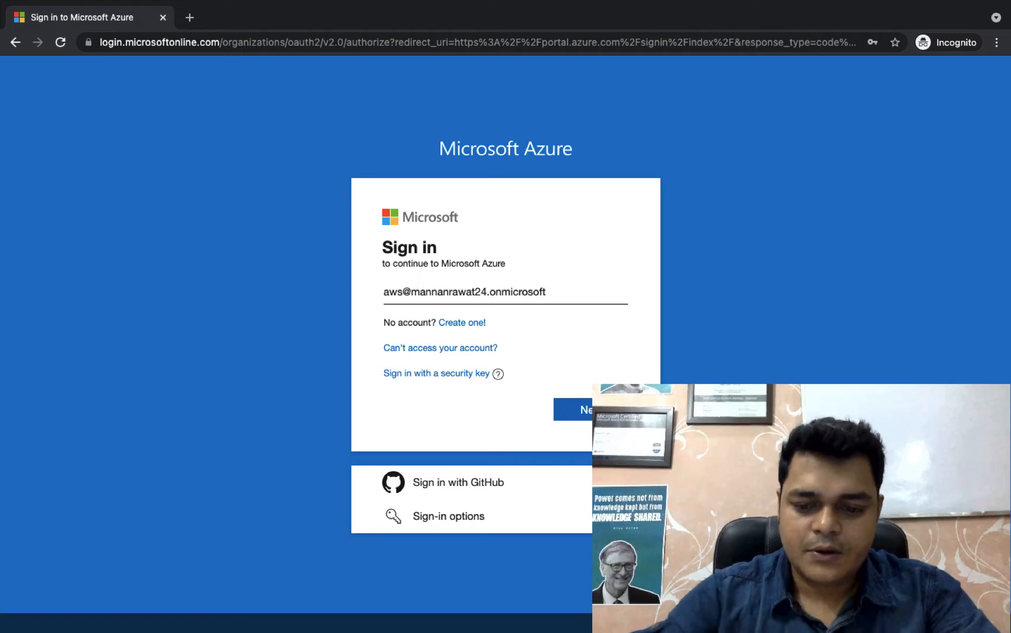
Step: Sign in to Microsoft Azure with the new aws user's sign-in address and the copied initial password
key("Return")
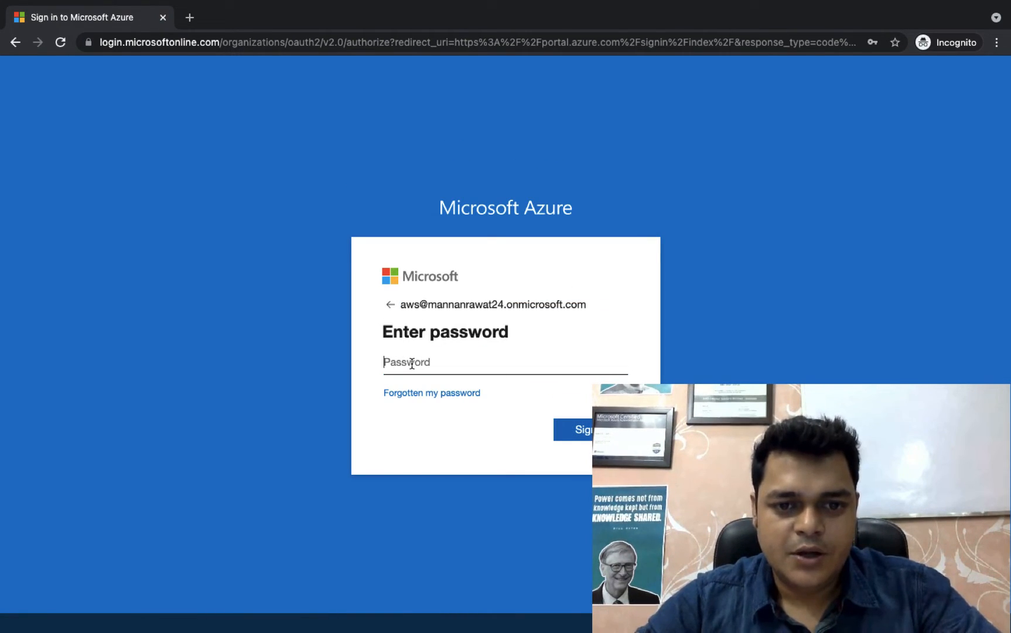
right_click(412, 367)
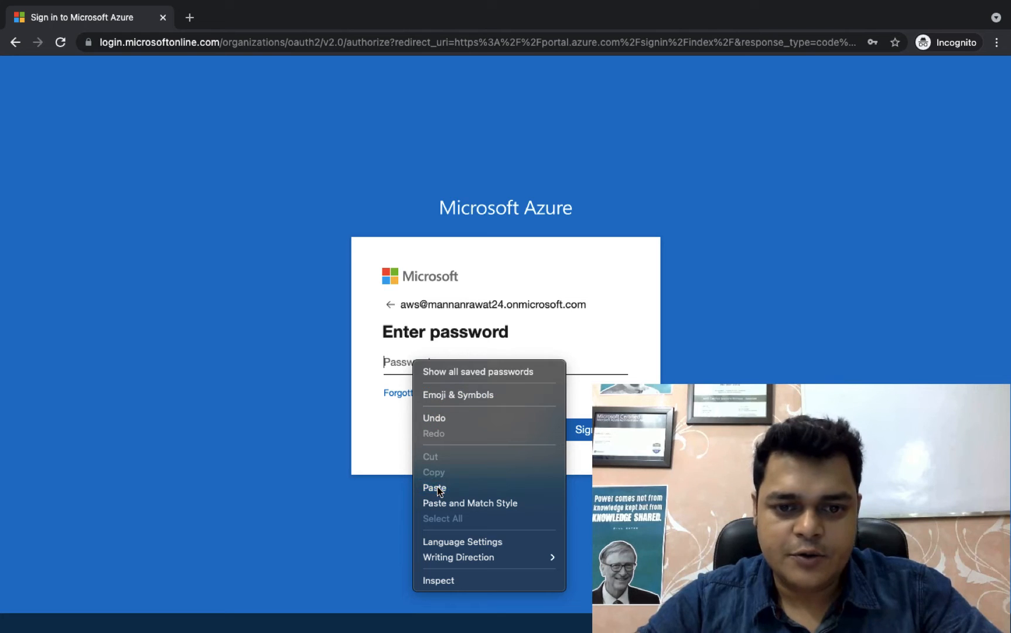
left_click(438, 485)
left_click(588, 430)
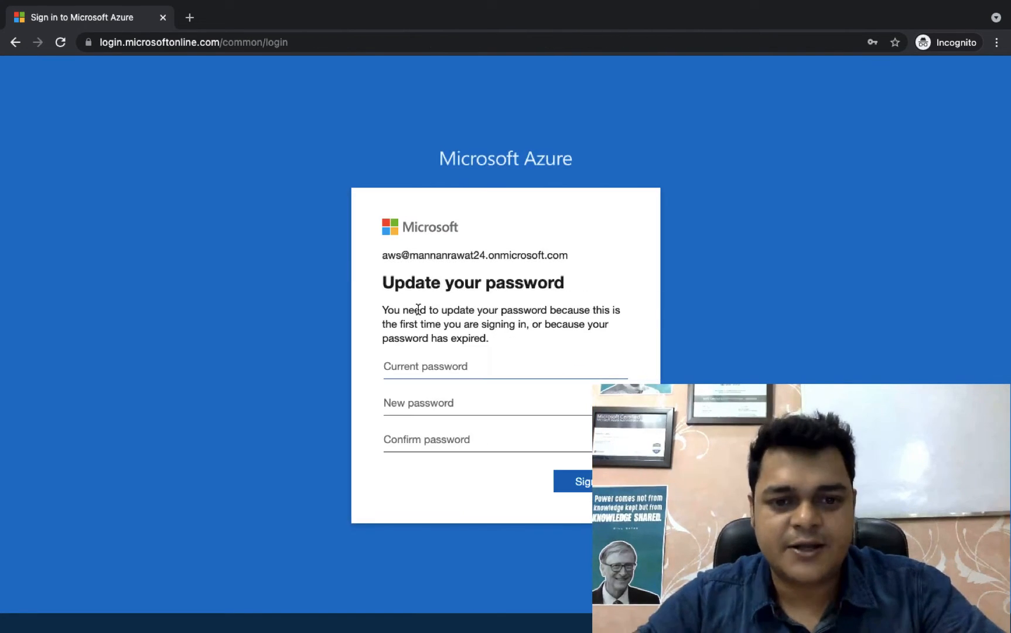
Step: Update the aws account's password by entering the current password plus a new one with confirmation, and complete the sign-in
left_click(411, 378)
key("ctrl+v")
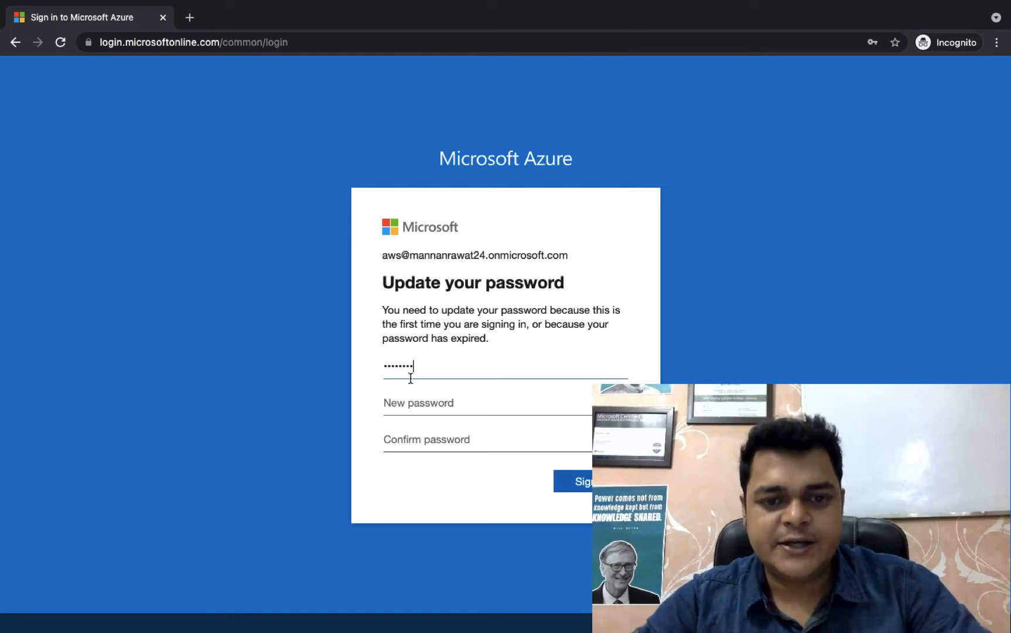
left_click(424, 408)
type("P")
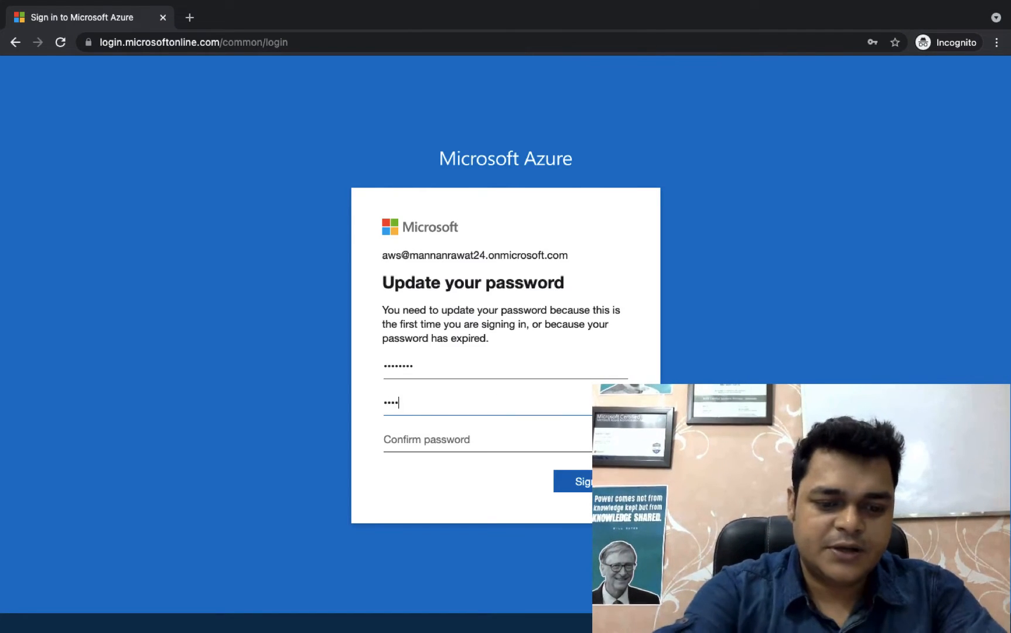
key("Tab")
type("P")
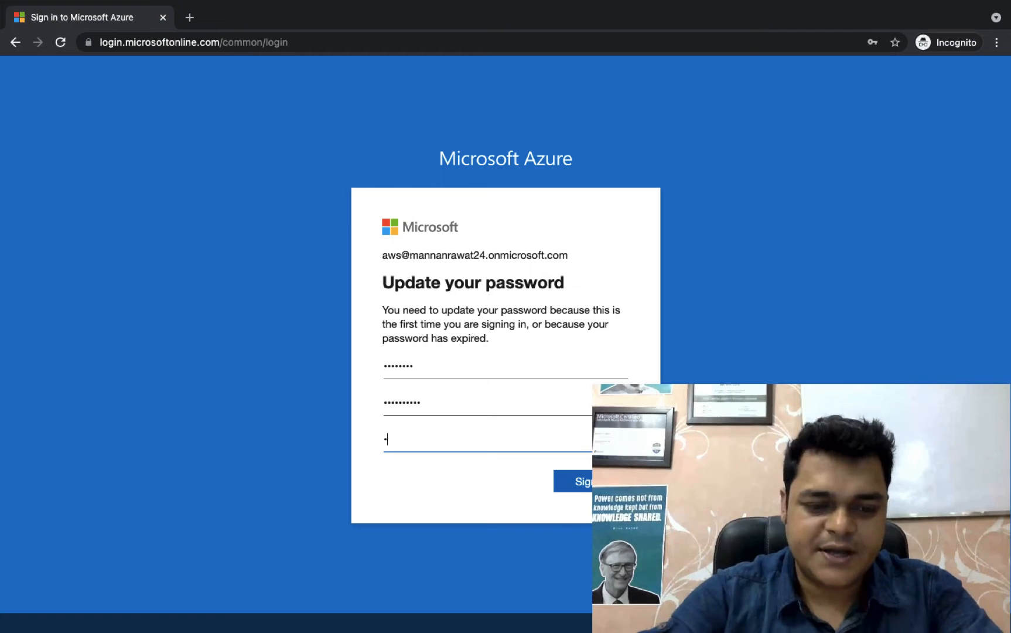
type("1")
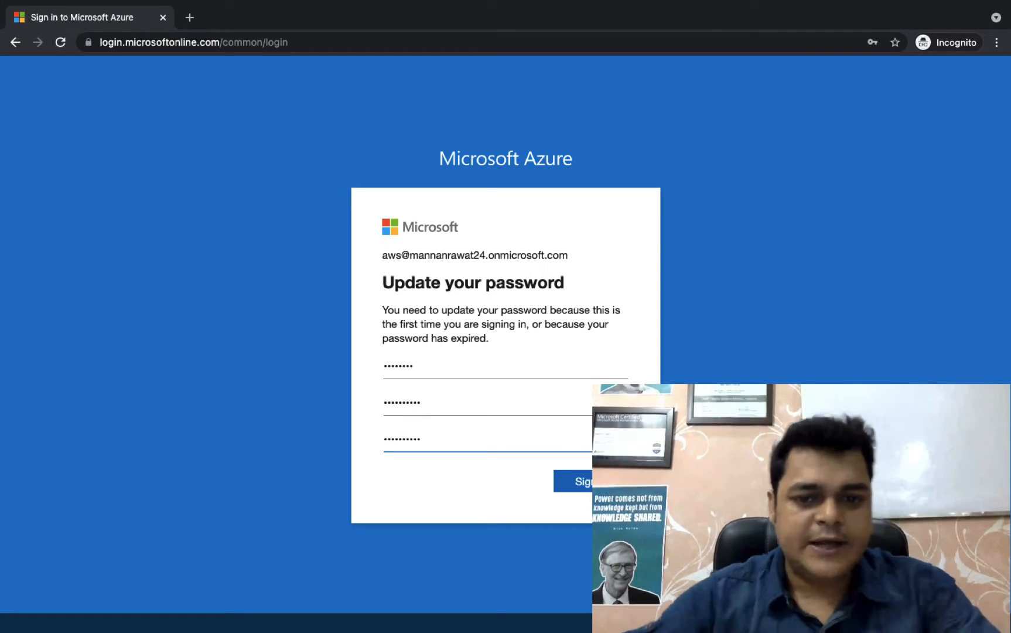
key("Return")
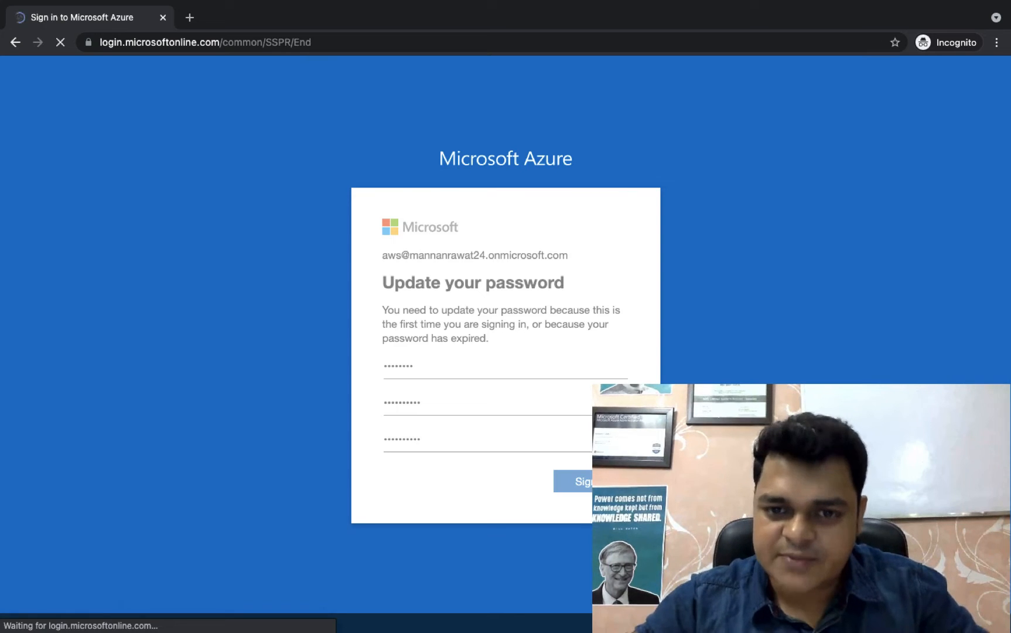
left_click(589, 440)
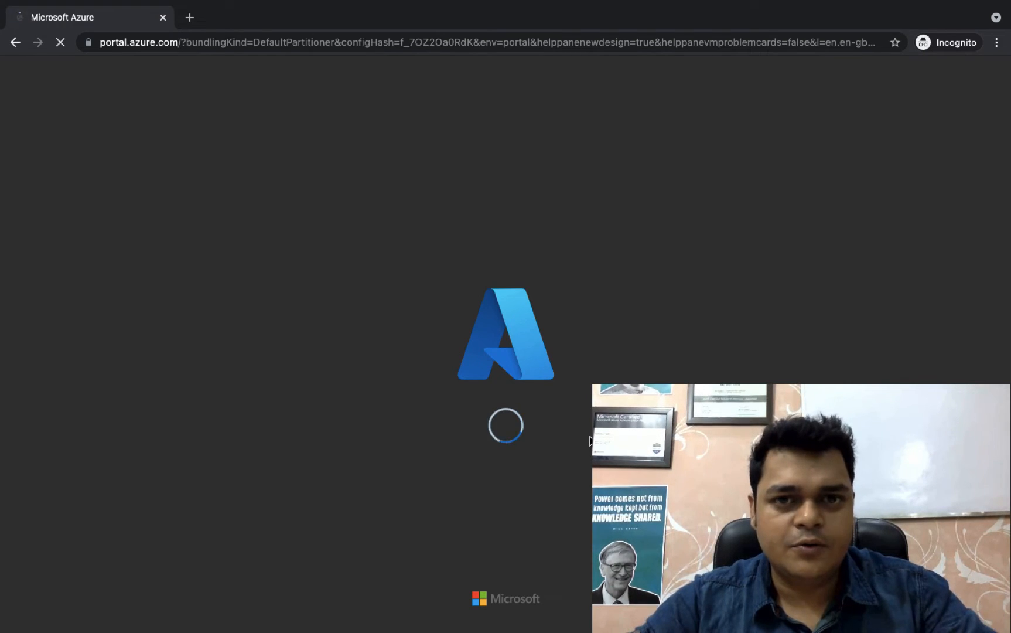
Step: Return to the administrator's browser window and close the empty new tab to get back to the user list
key("ctrl+Left")
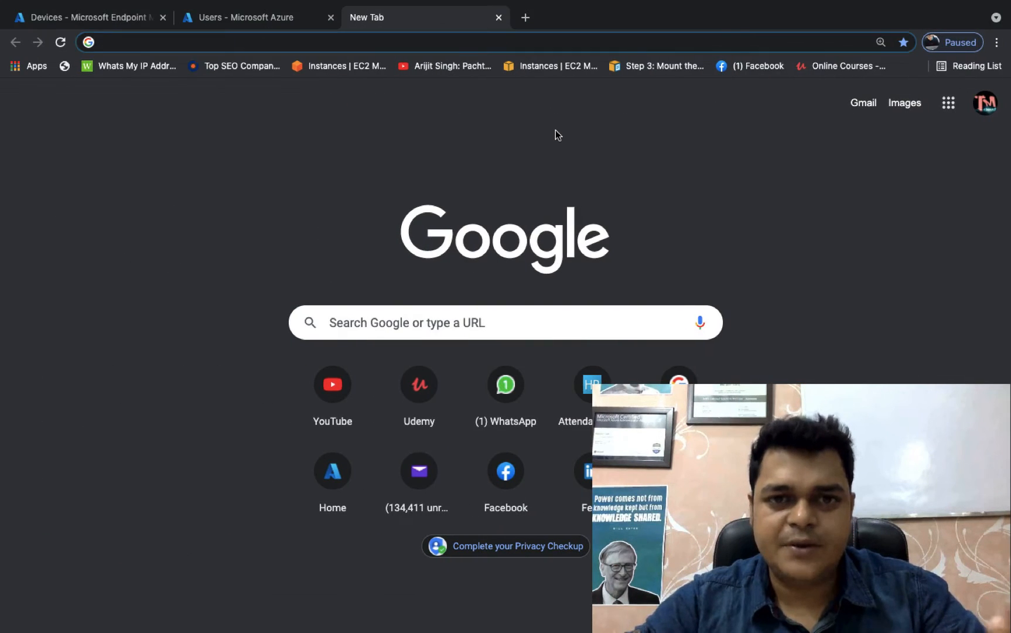
key("ctrl+Right")
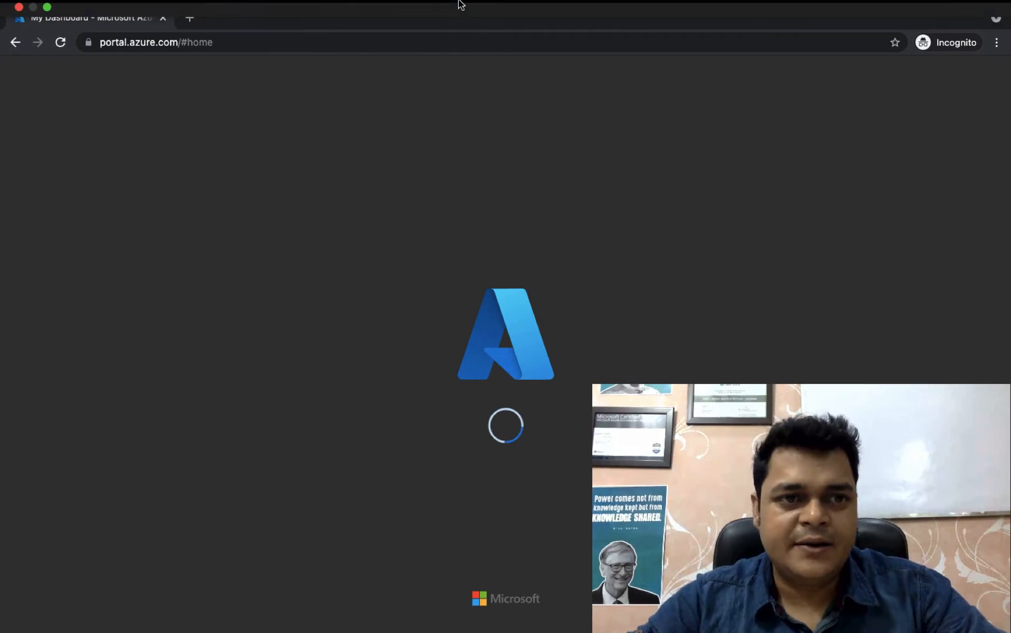
key("ctrl+Left")
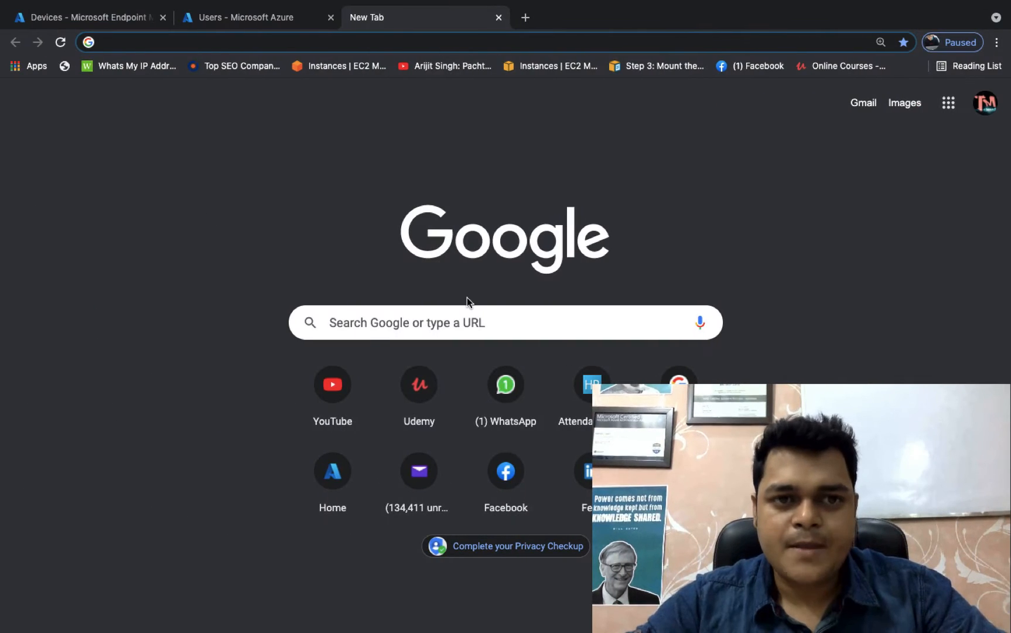
left_click(498, 55)
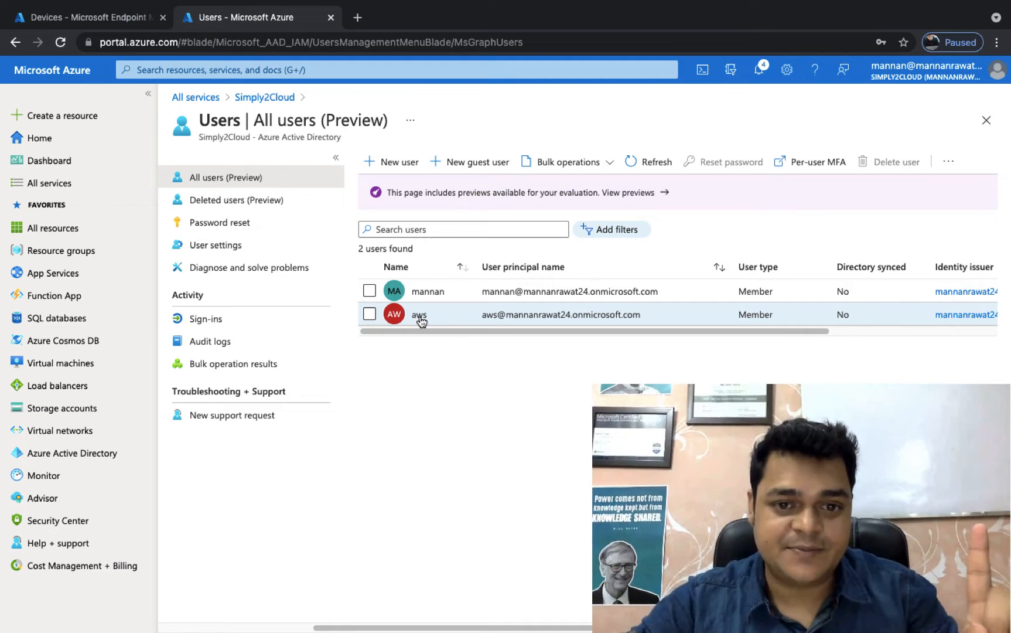
Step: Try to assign the Enterprise Mobility + Security E3 license with all its service options to the aws user
left_click(431, 319)
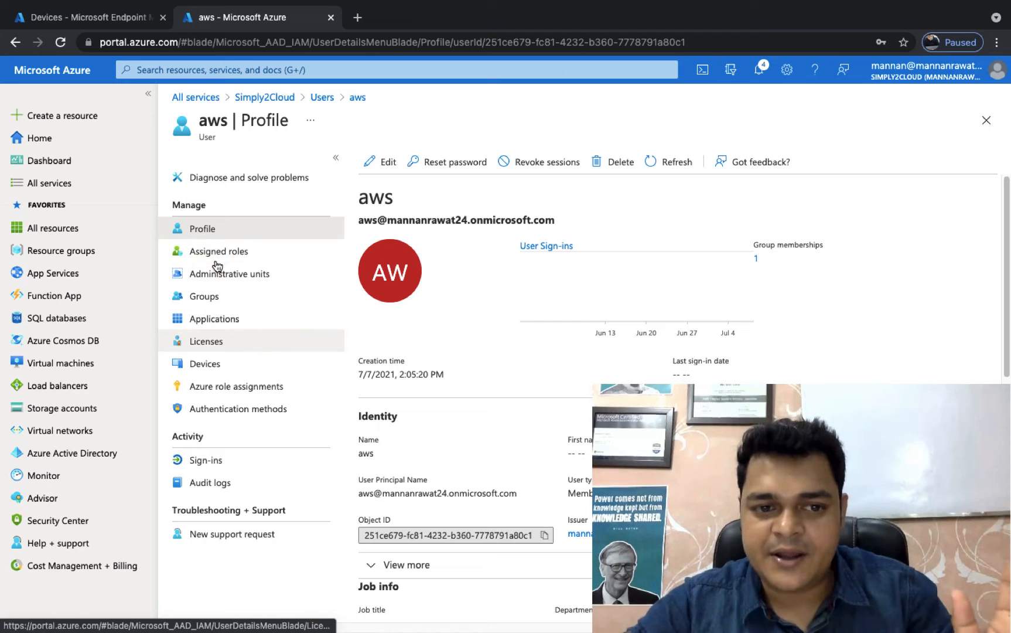
left_click(206, 349)
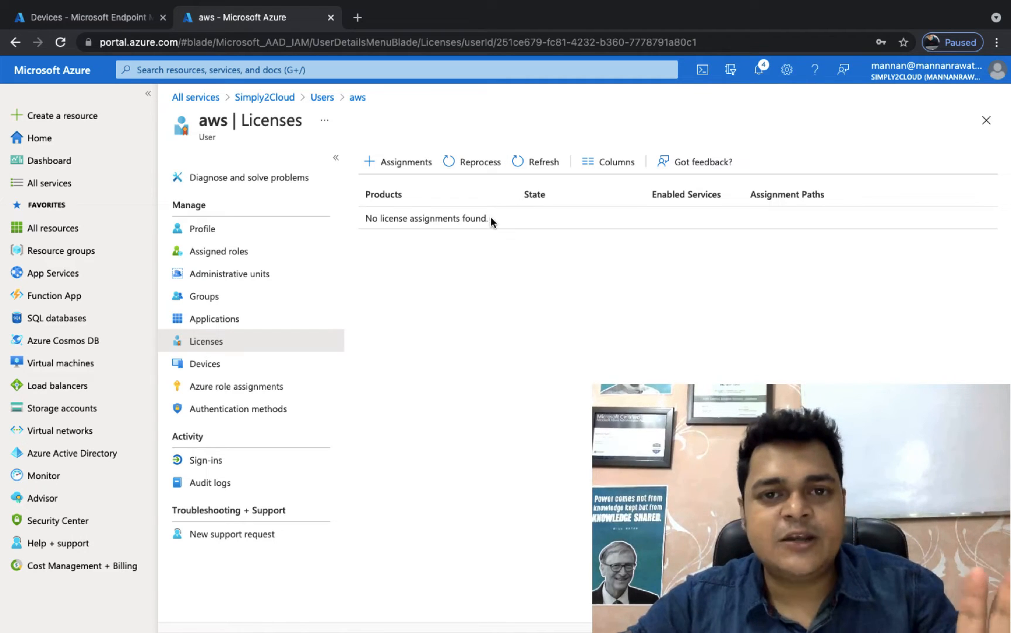
left_click(391, 161)
left_click(391, 161)
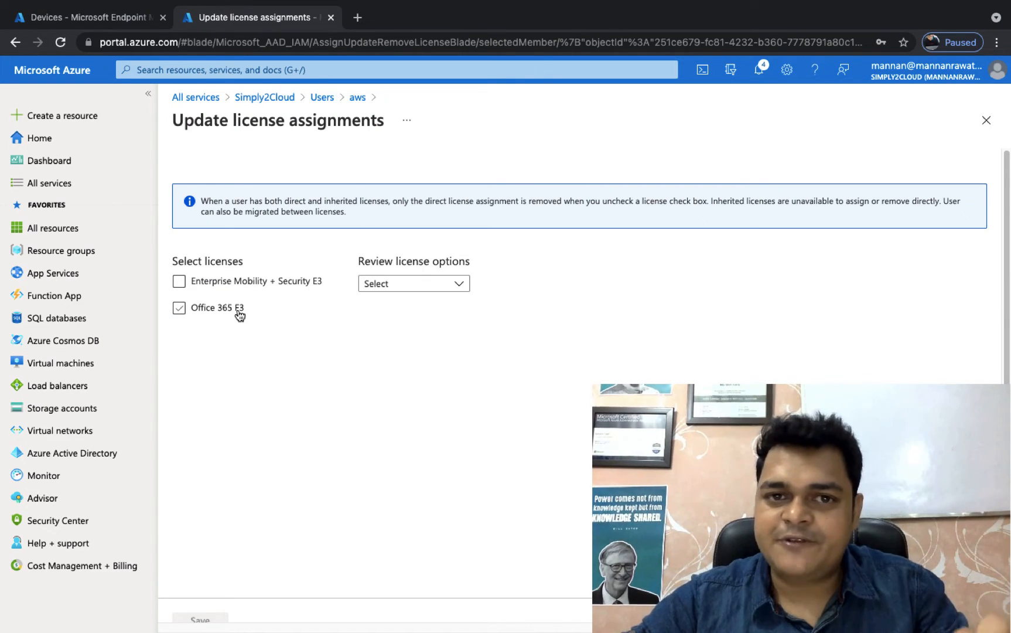
left_click(180, 283)
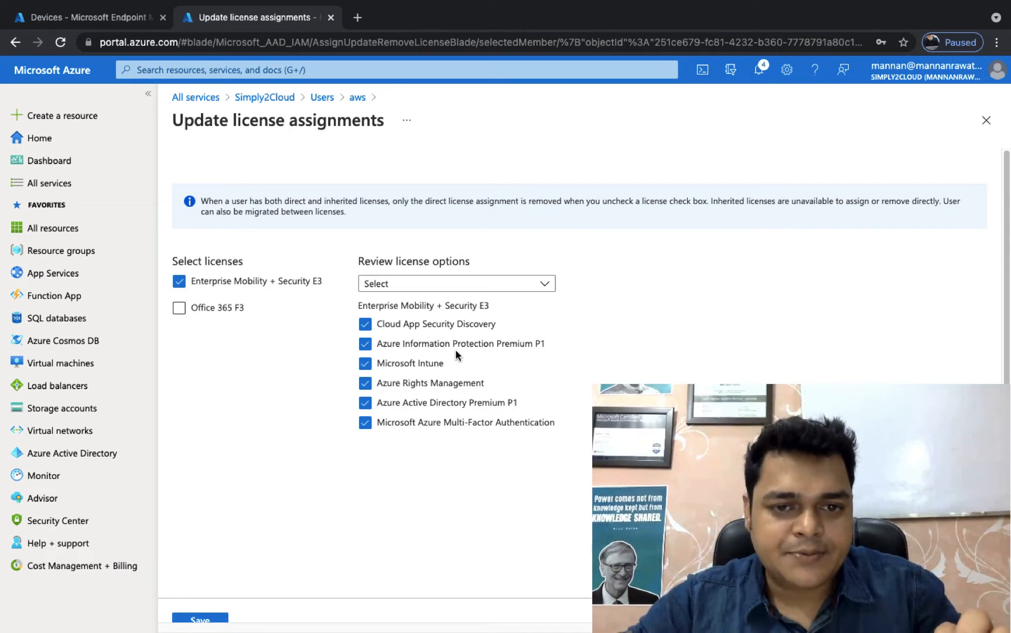
scroll(226, 586, "down", 1)
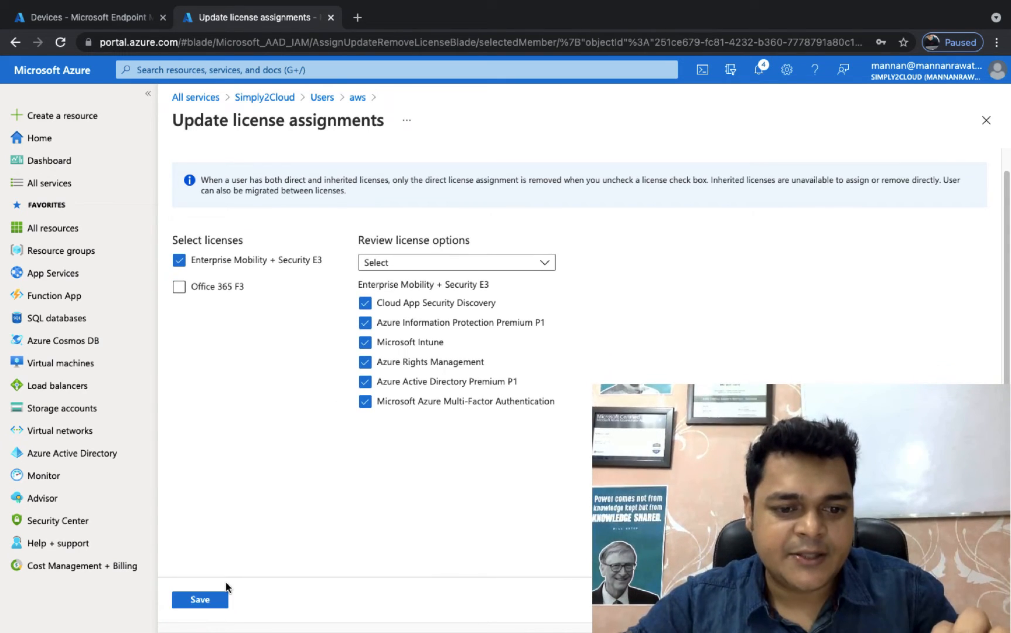
left_click(201, 599)
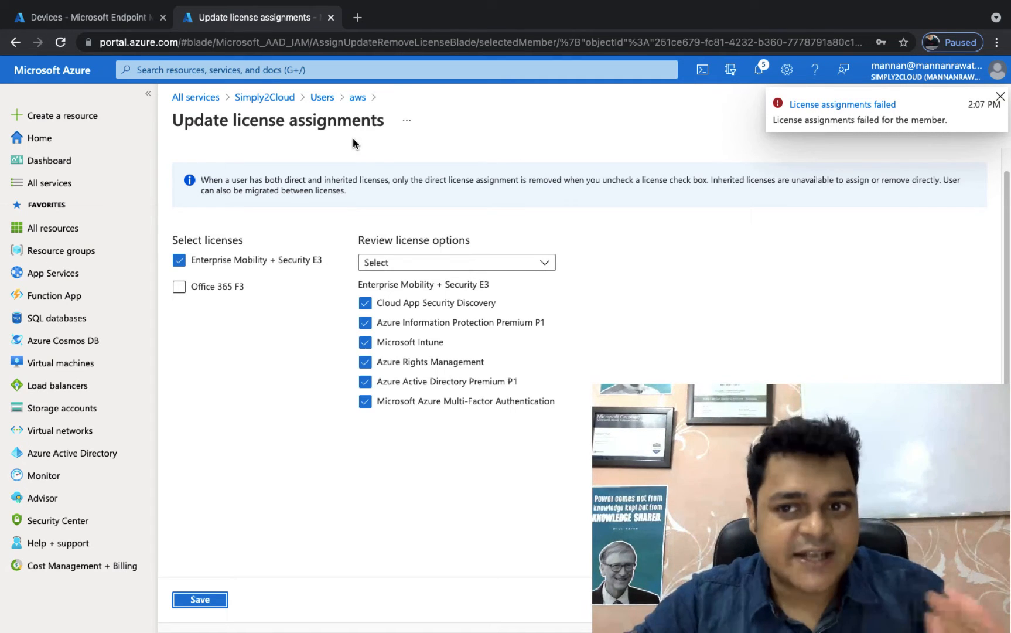
Step: Remove the Office 365 F3 license from the administrator's user account
left_click(327, 101)
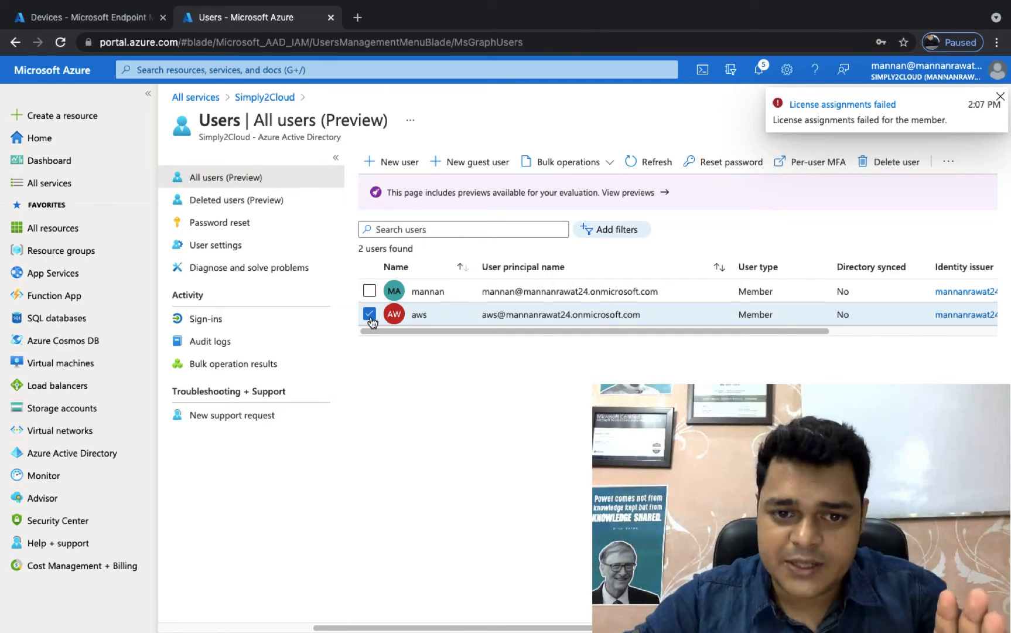
left_click(370, 314)
left_click(436, 291)
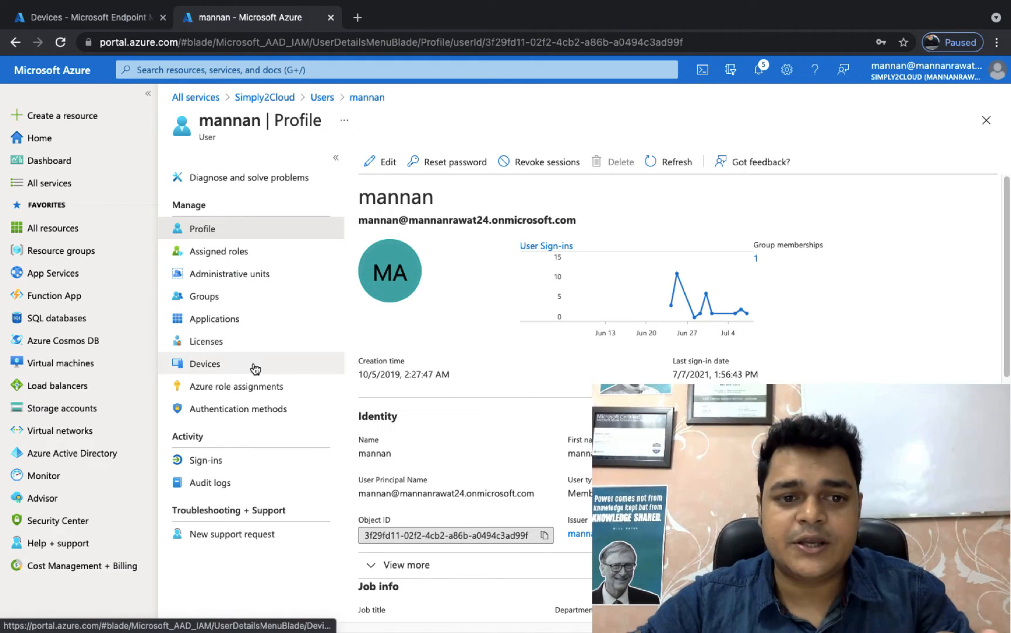
left_click(209, 347)
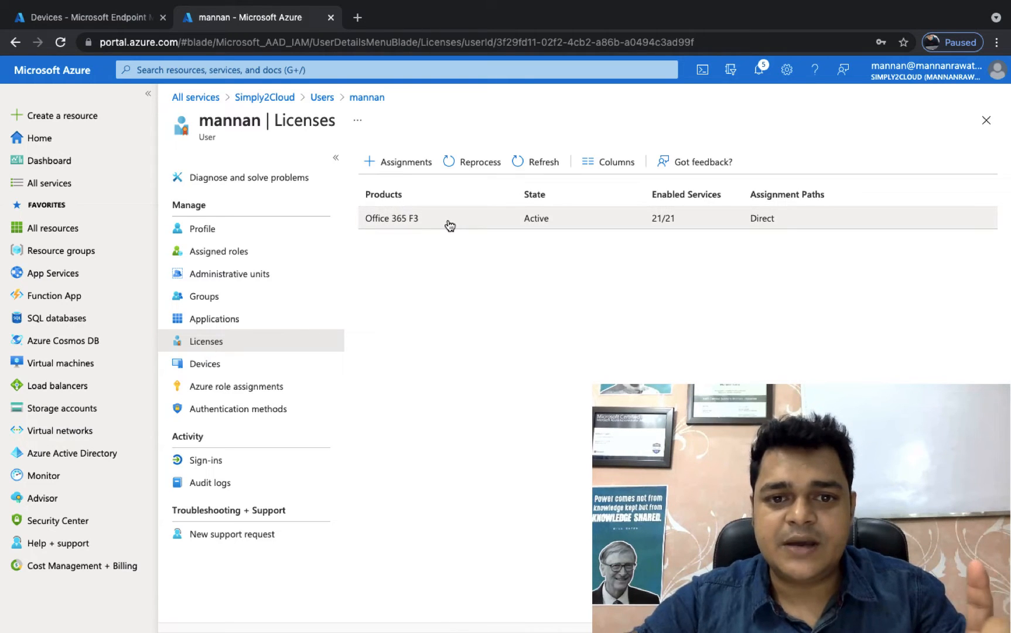
left_click(407, 225)
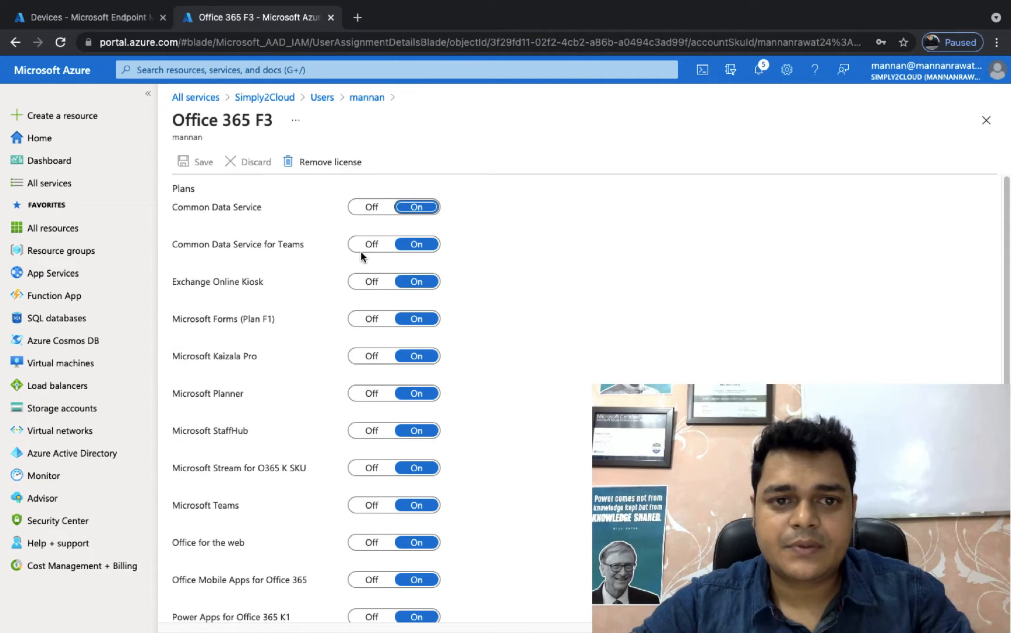
left_click(320, 162)
left_click(199, 231)
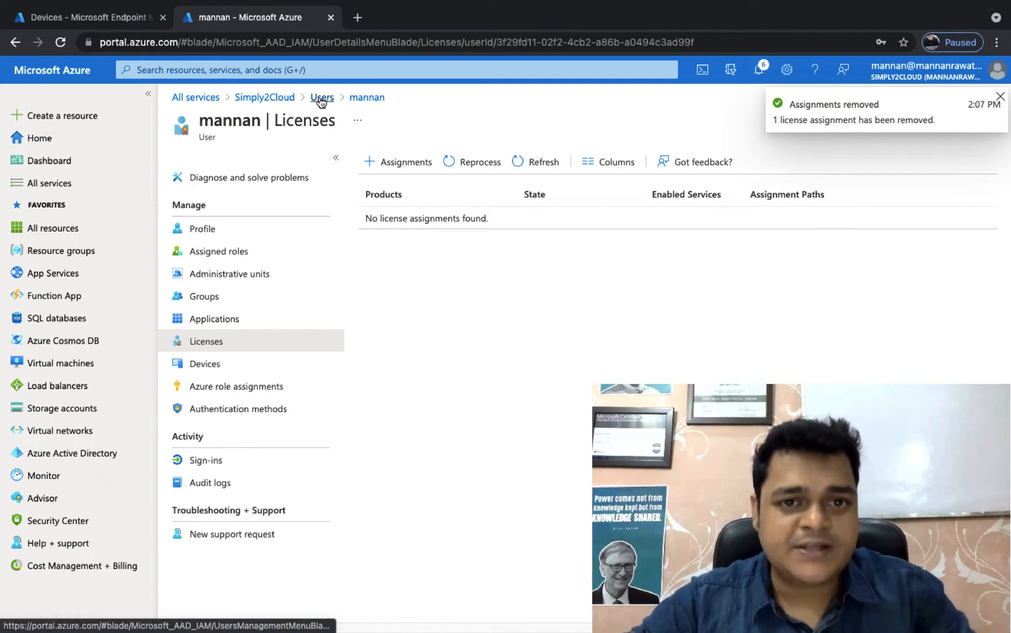
Step: Search all groups of the Simply2Cloud directory for "use" and for "int", clearing the search each time
left_click(287, 99)
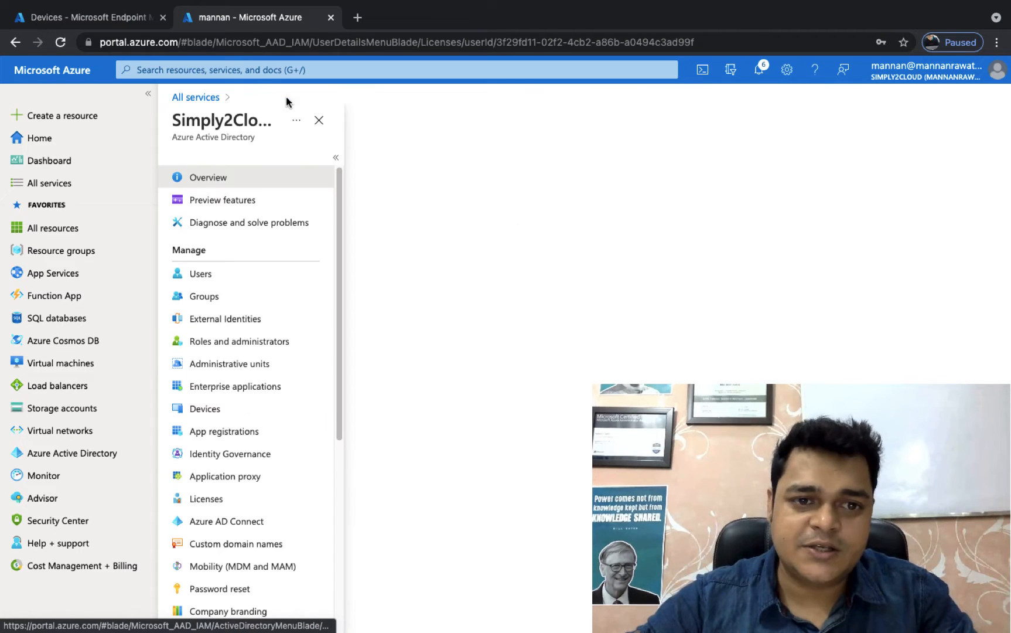
left_click(204, 300)
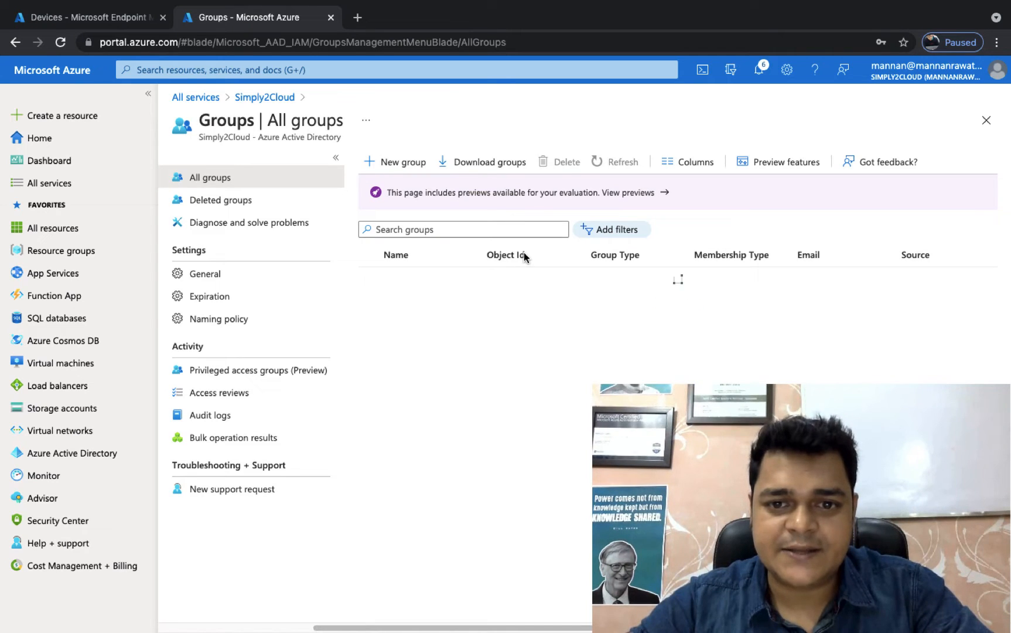
left_click(437, 229)
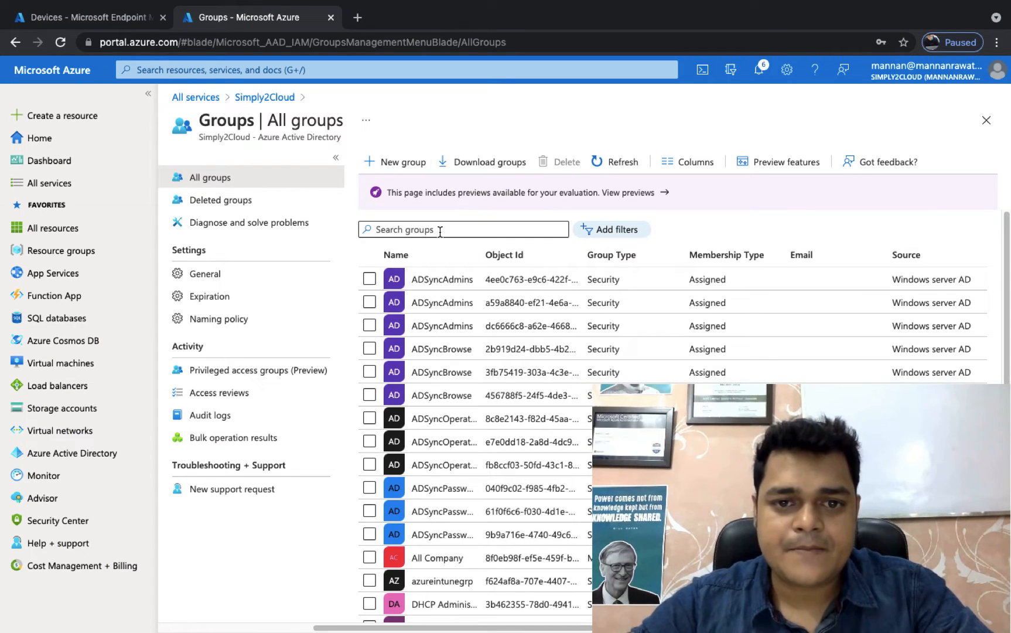
type("use")
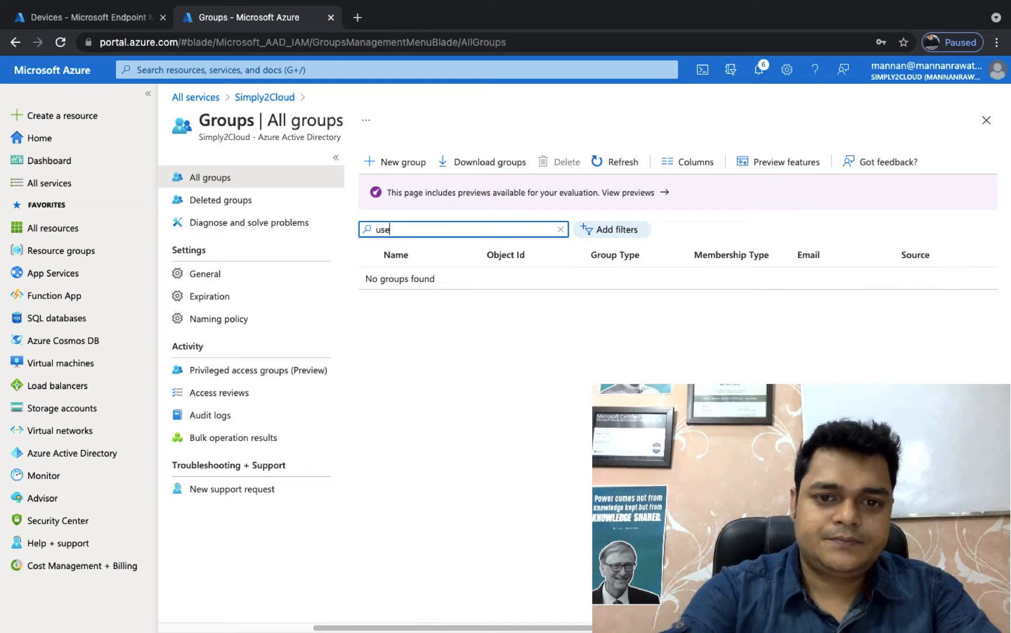
key("BackSpace")
key("BackSpace")
key("BackSpace")
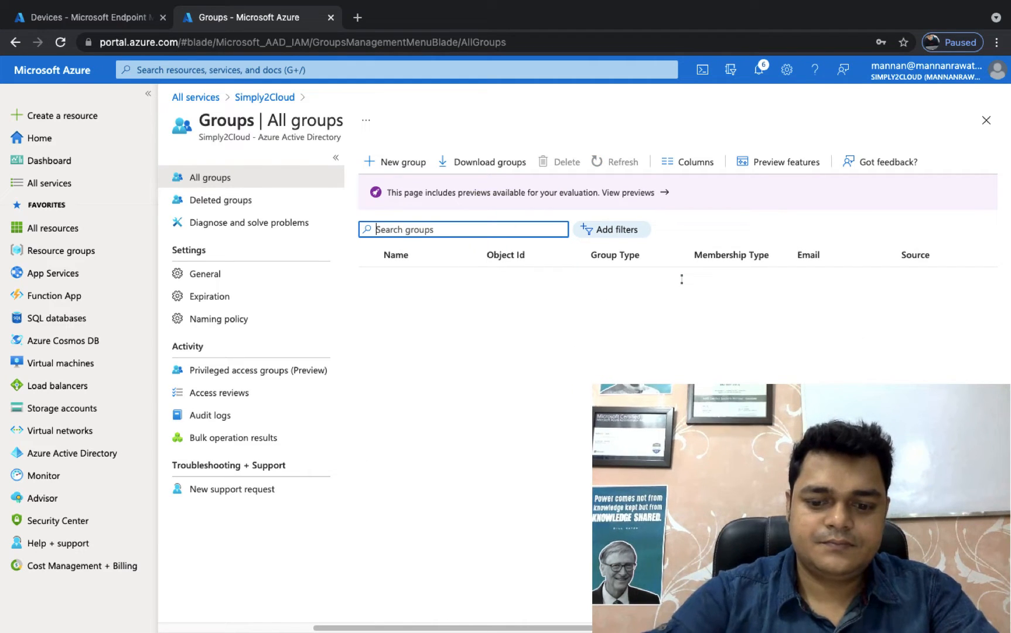
type("int")
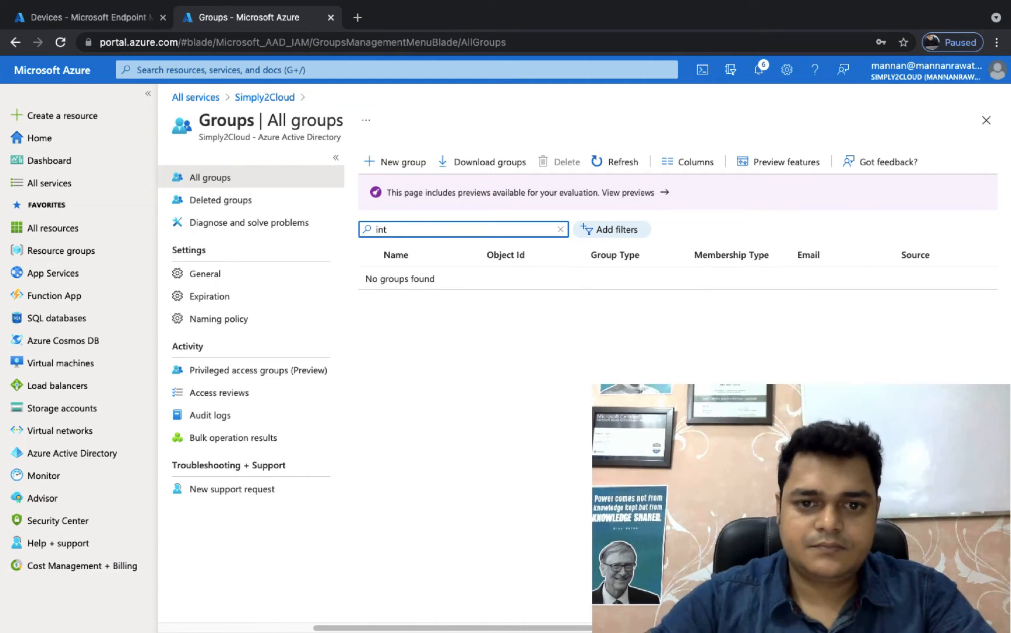
key("BackSpace")
key("BackSpace")
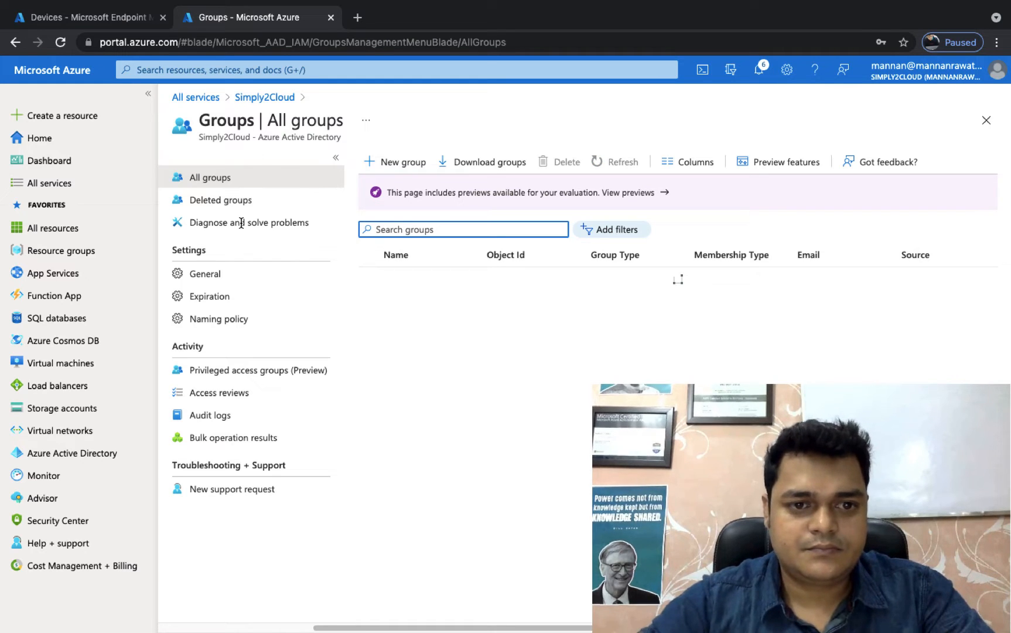
Step: Look through the full group list and check the All Company group's overview for license management
scroll(350, 321, "down", 5)
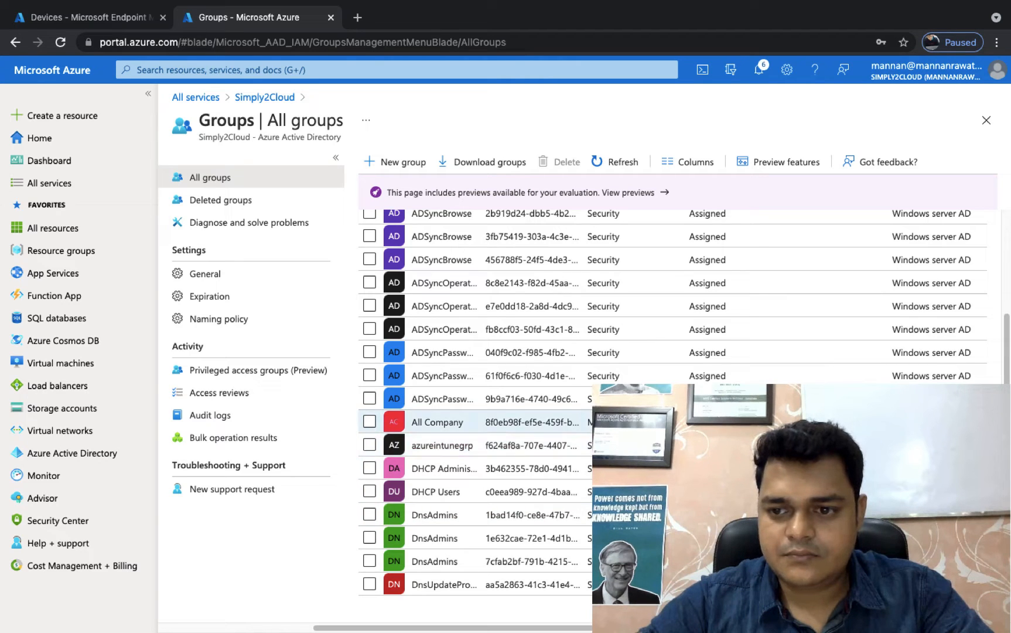
left_click(436, 422)
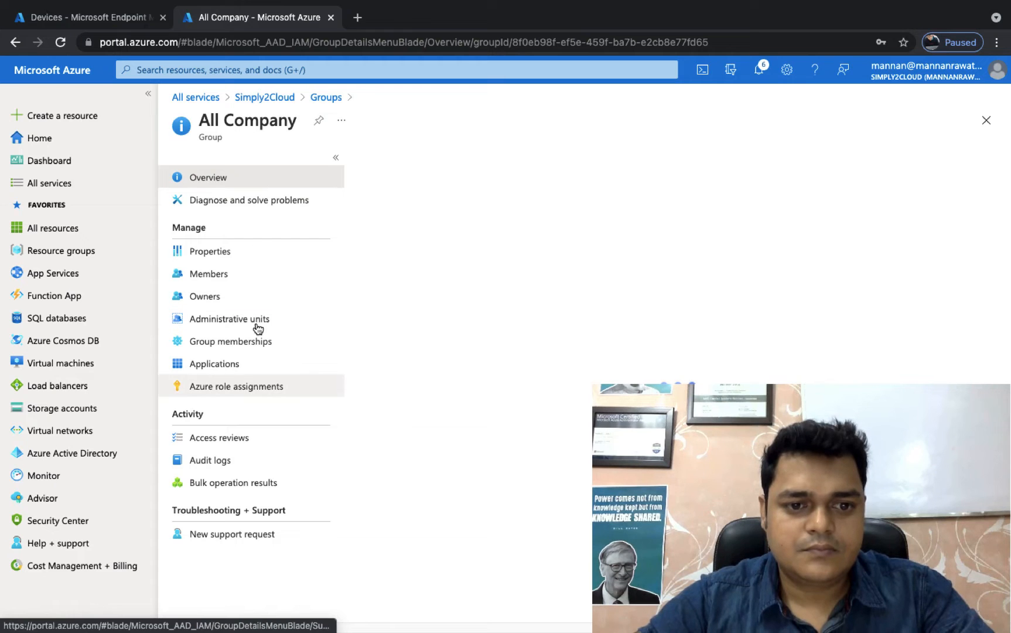
left_click(320, 97)
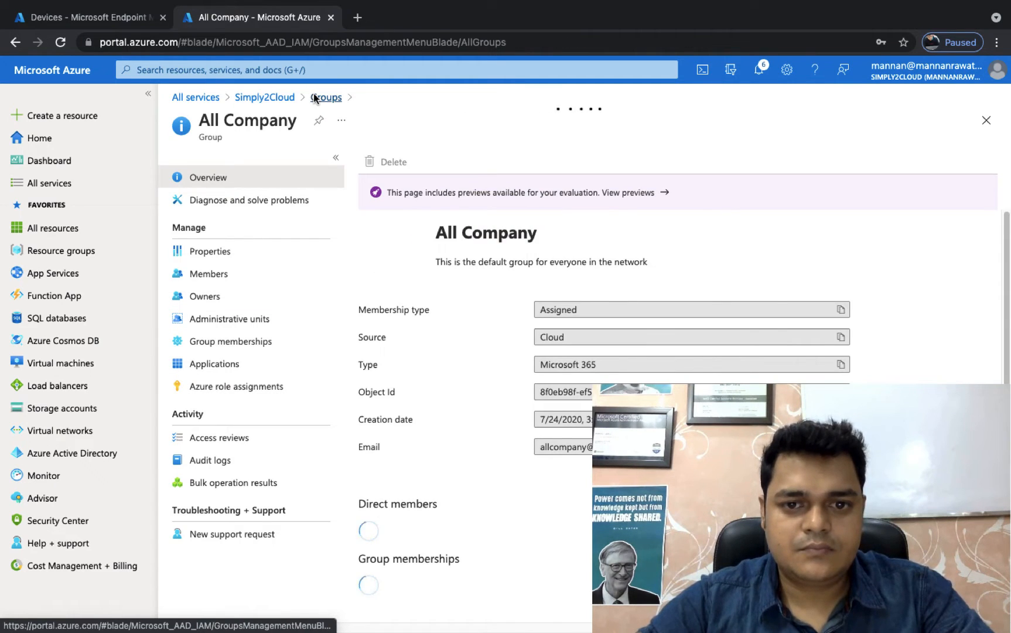
Step: Examine the directory's licensed products and check which groups hold the Enterprise Mobility + Security E3 license
left_click(275, 101)
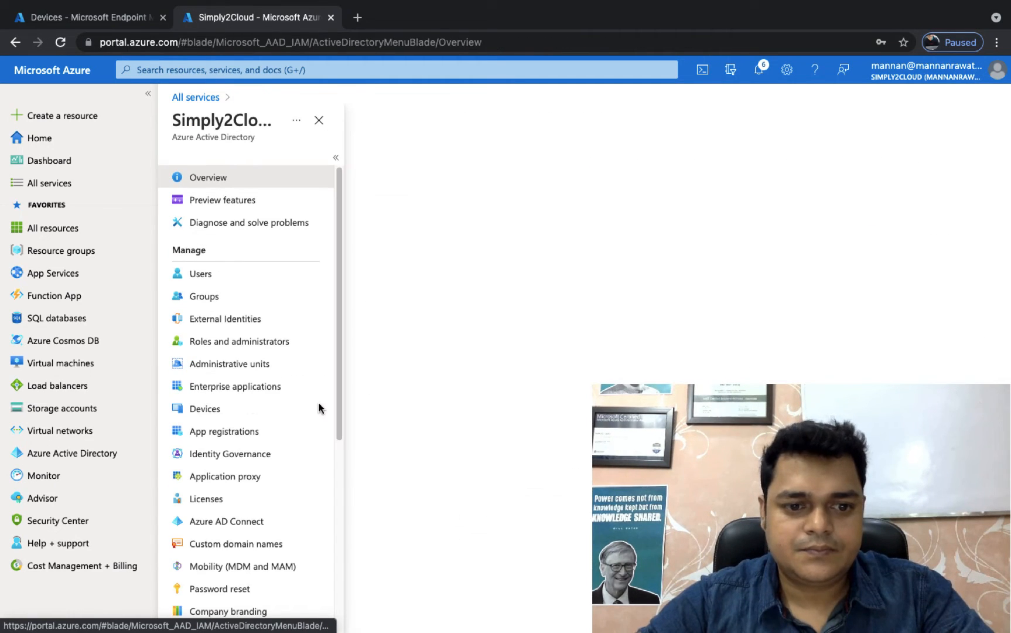
left_click(217, 499)
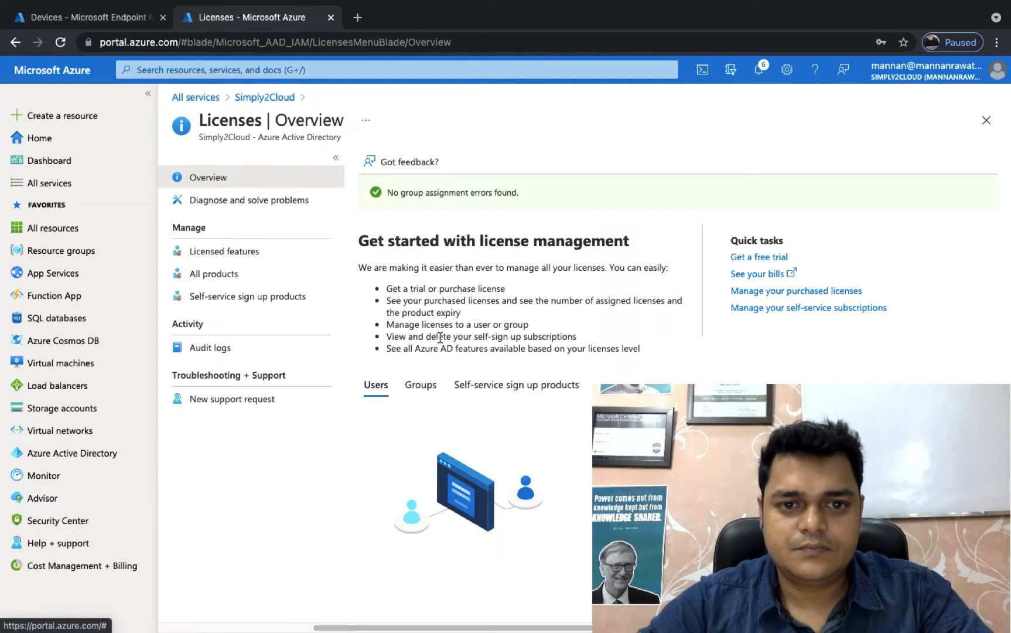
left_click(209, 274)
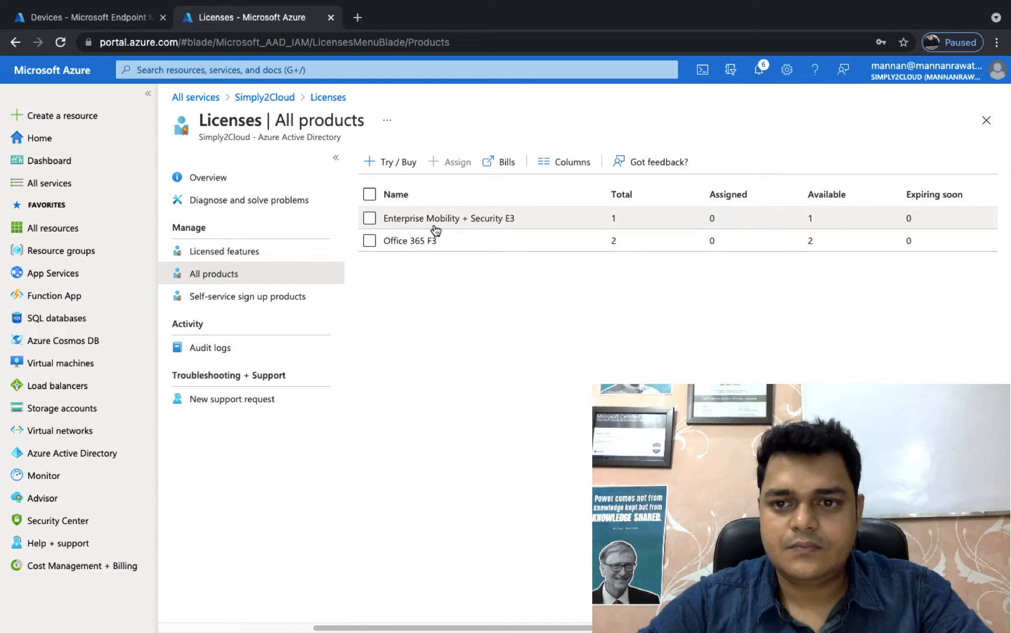
left_click(435, 222)
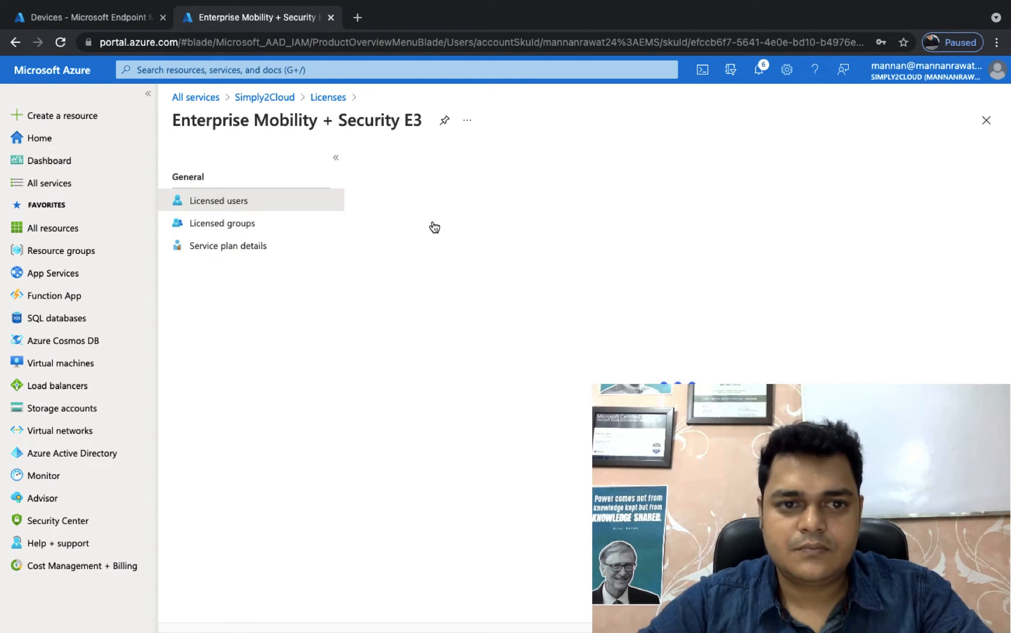
left_click(249, 226)
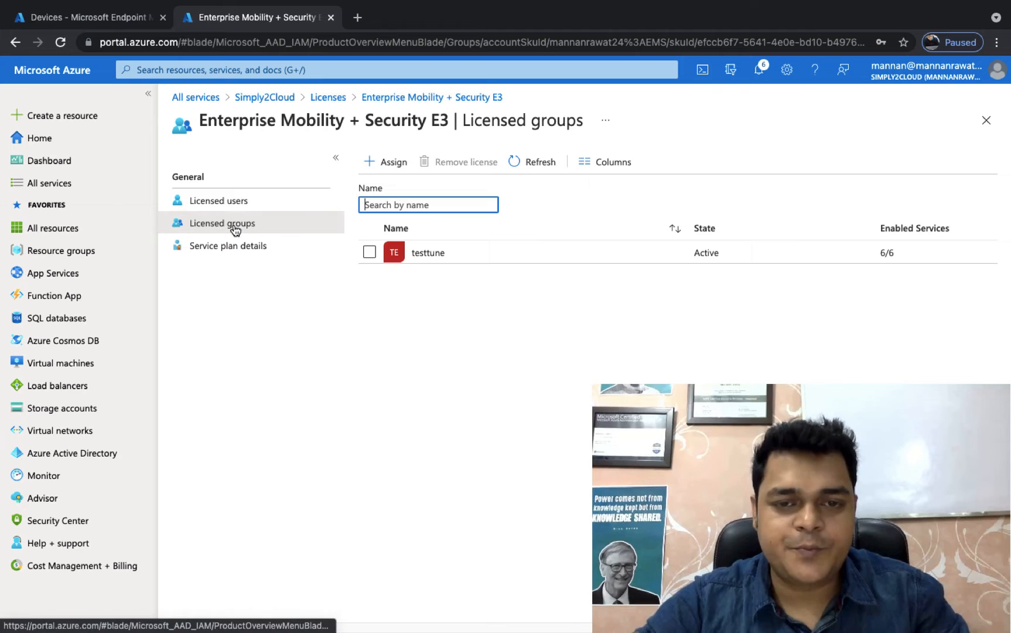
left_click(462, 98)
left_click(323, 99)
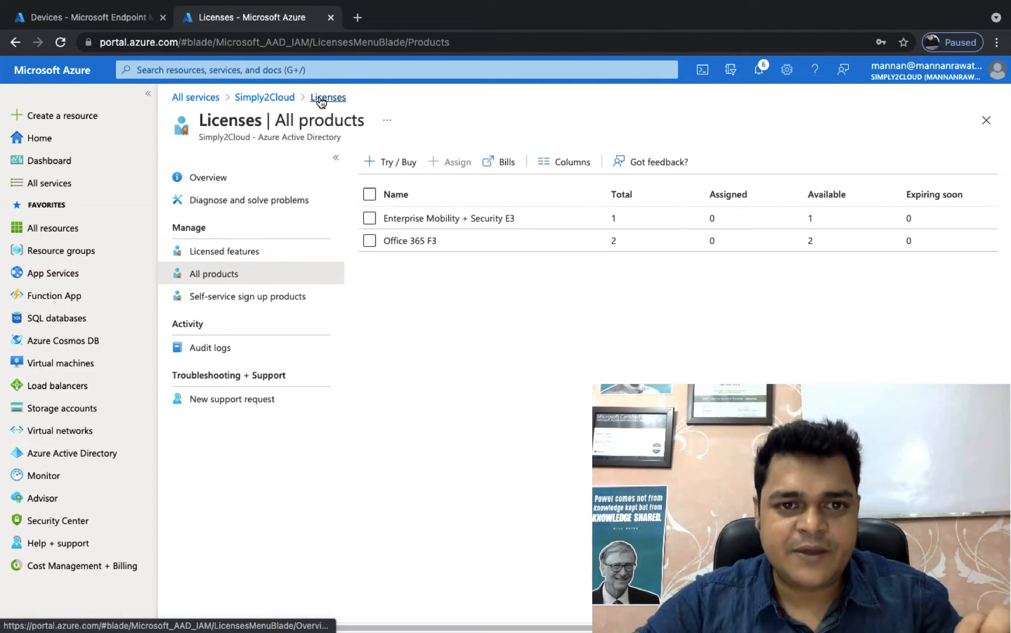
left_click(321, 97)
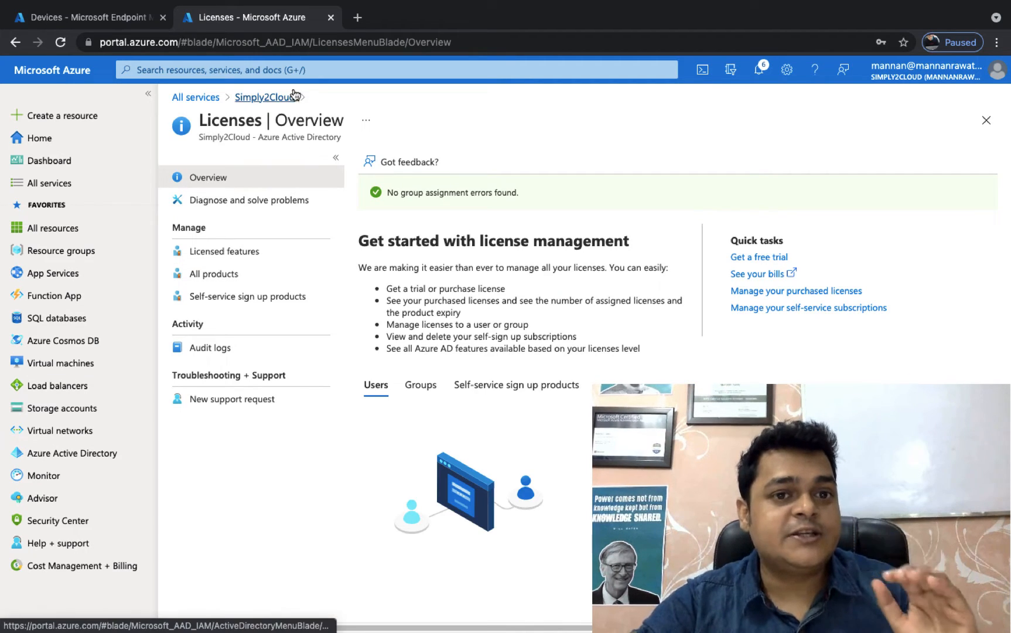
Step: Search the directory's groups for "testtune" and open that group's overview
left_click(275, 100)
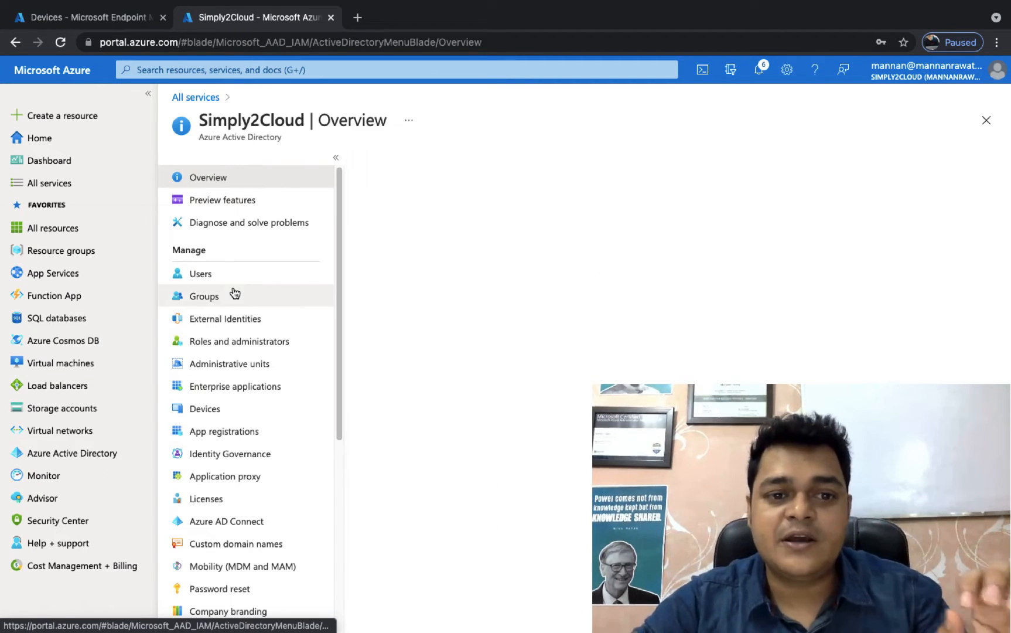
left_click(205, 297)
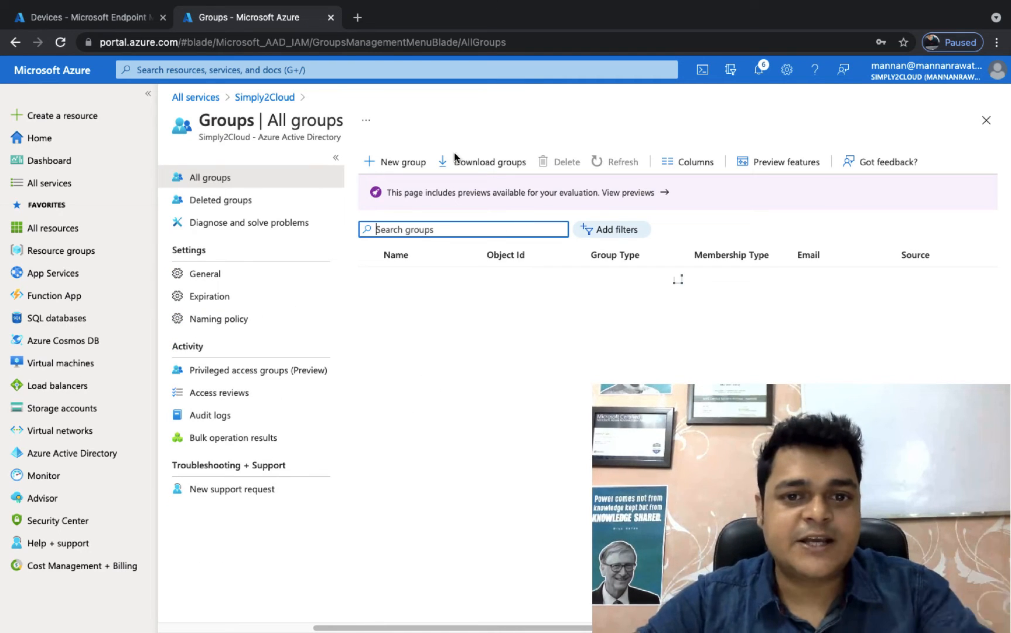
type("te")
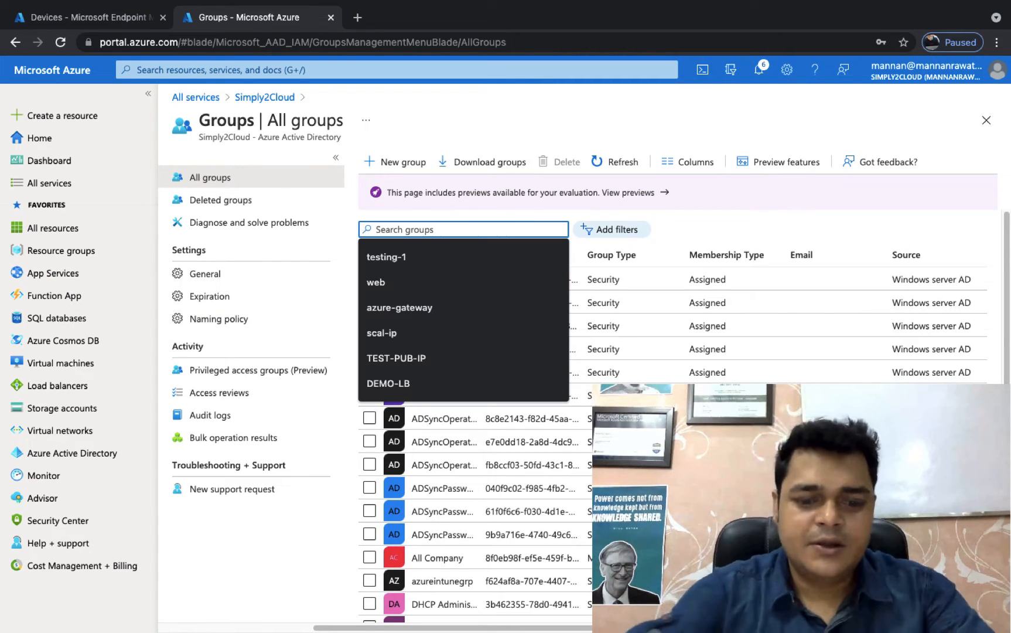
type("st")
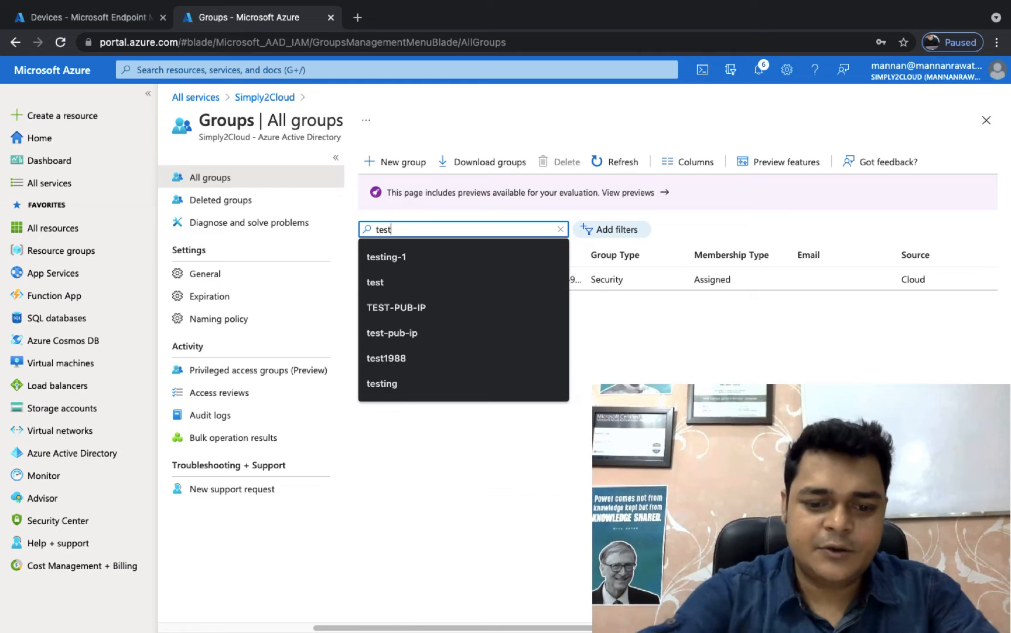
type("tune")
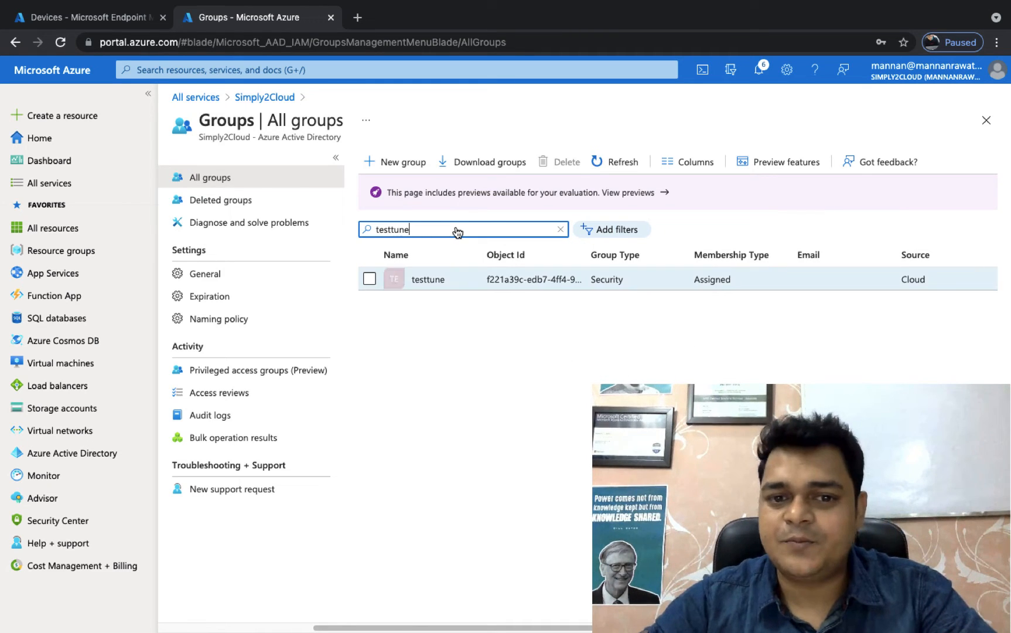
left_click(435, 281)
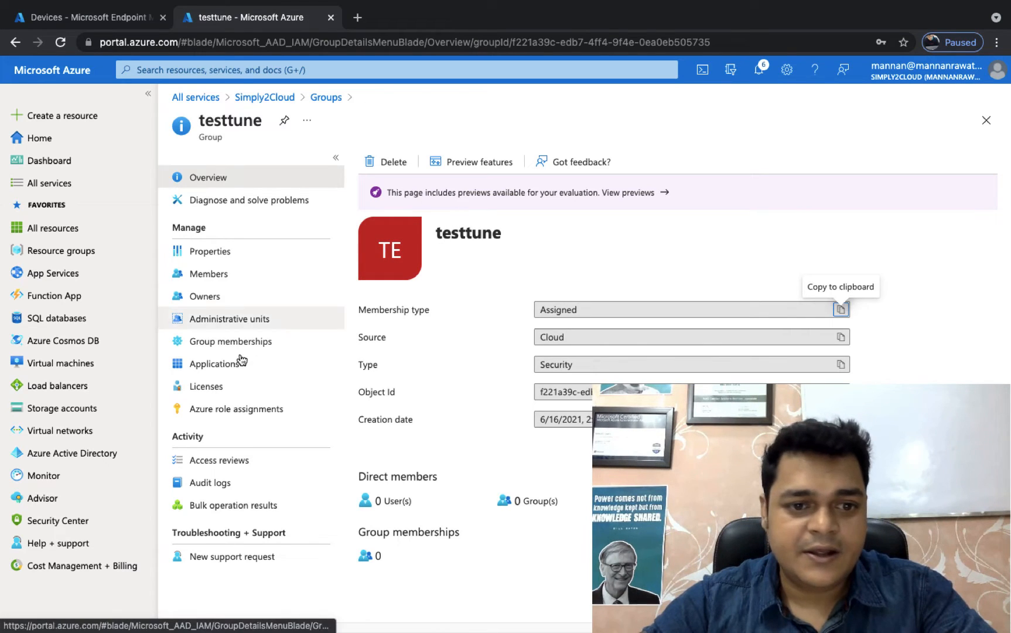
Step: Remove the Enterprise Mobility + Security E3 license from the testtune group and return to the group's license list
left_click(209, 387)
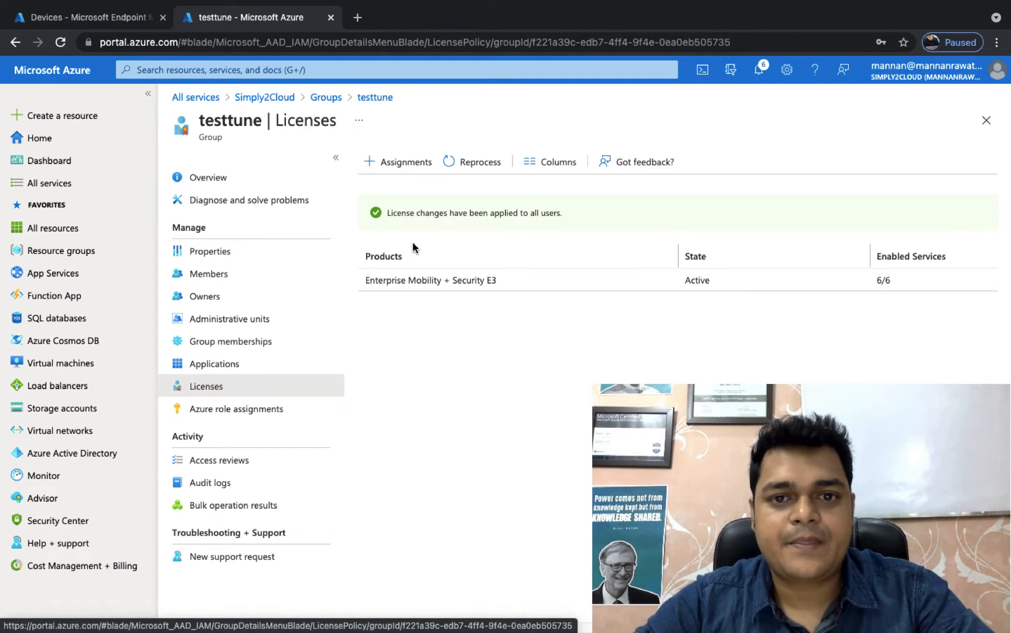
left_click(443, 284)
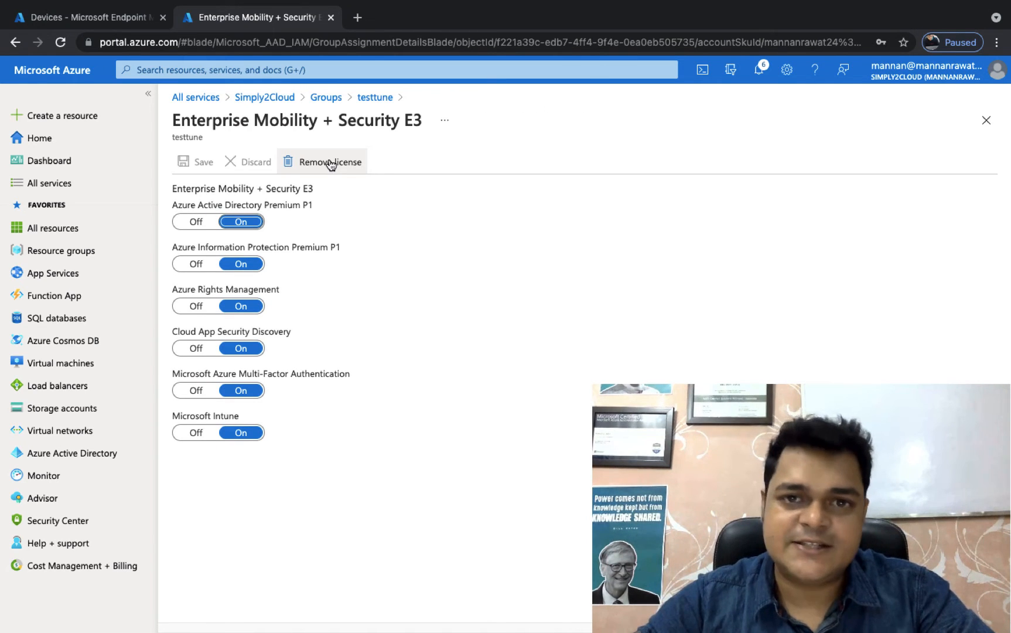
left_click(331, 164)
left_click(213, 236)
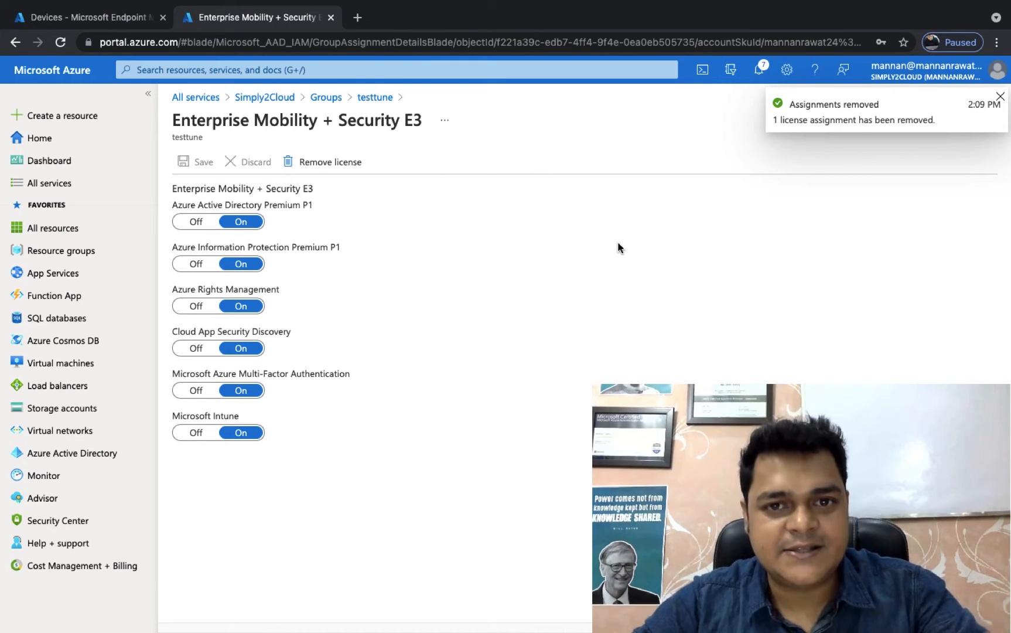
left_click(1002, 96)
left_click(375, 98)
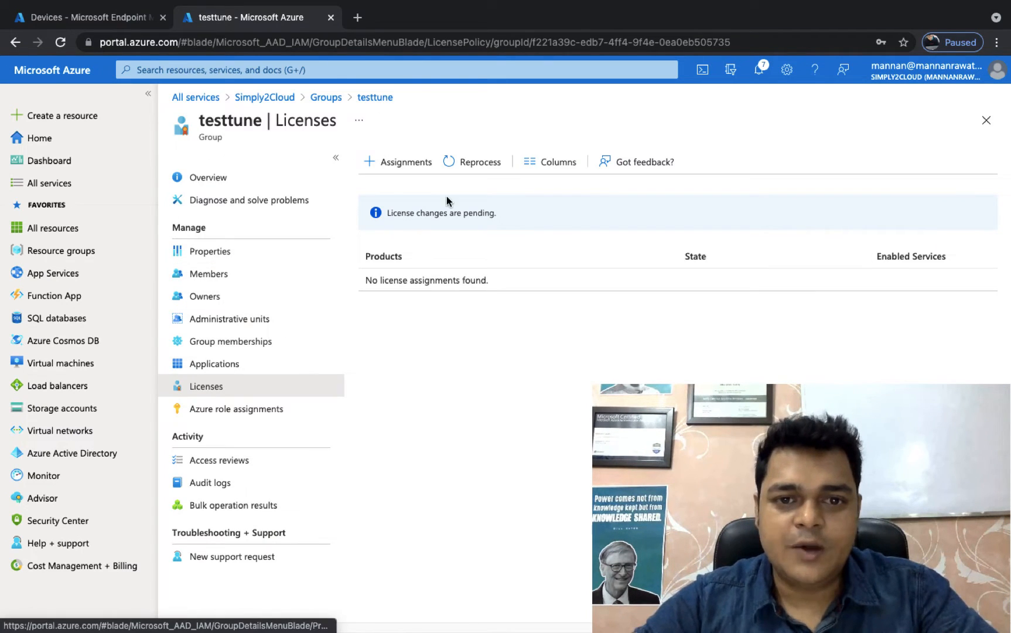
left_click(466, 163)
left_click(450, 252)
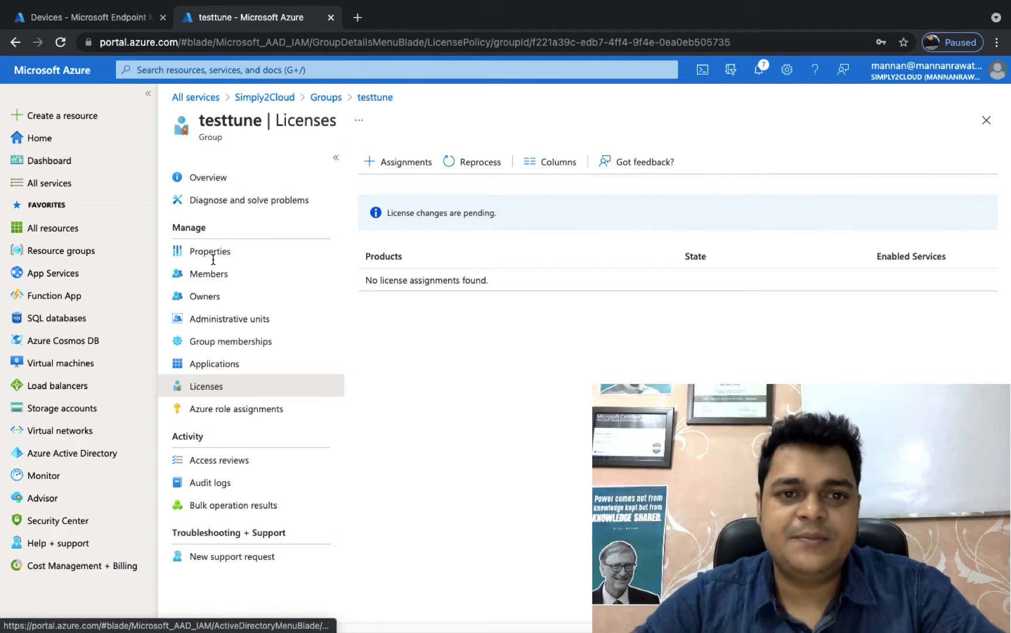
Step: Delete the testtune group from the directory's group list and confirm the deletion
left_click(325, 97)
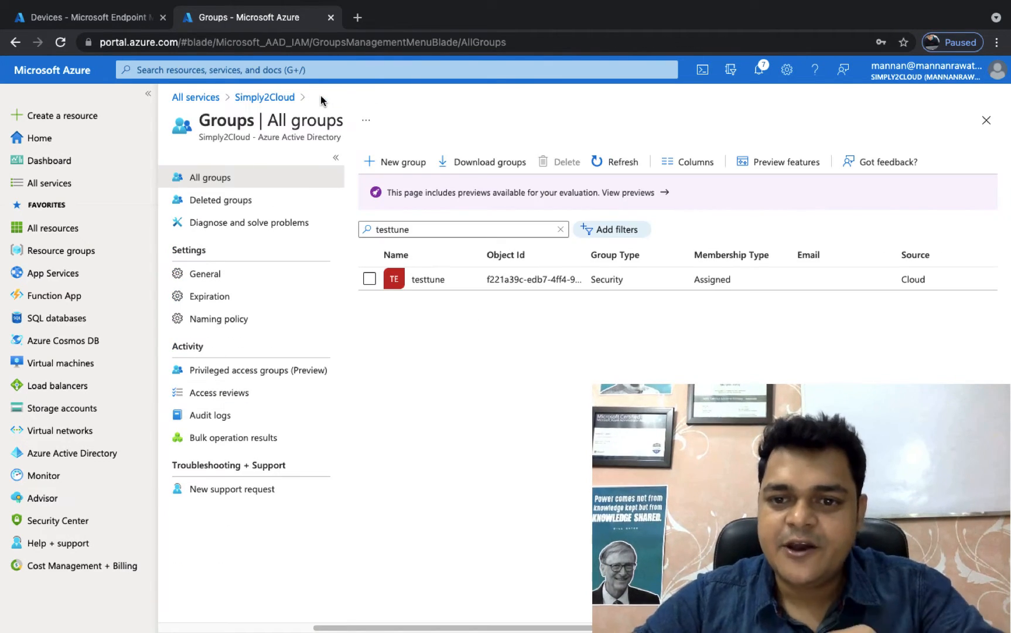
left_click(369, 279)
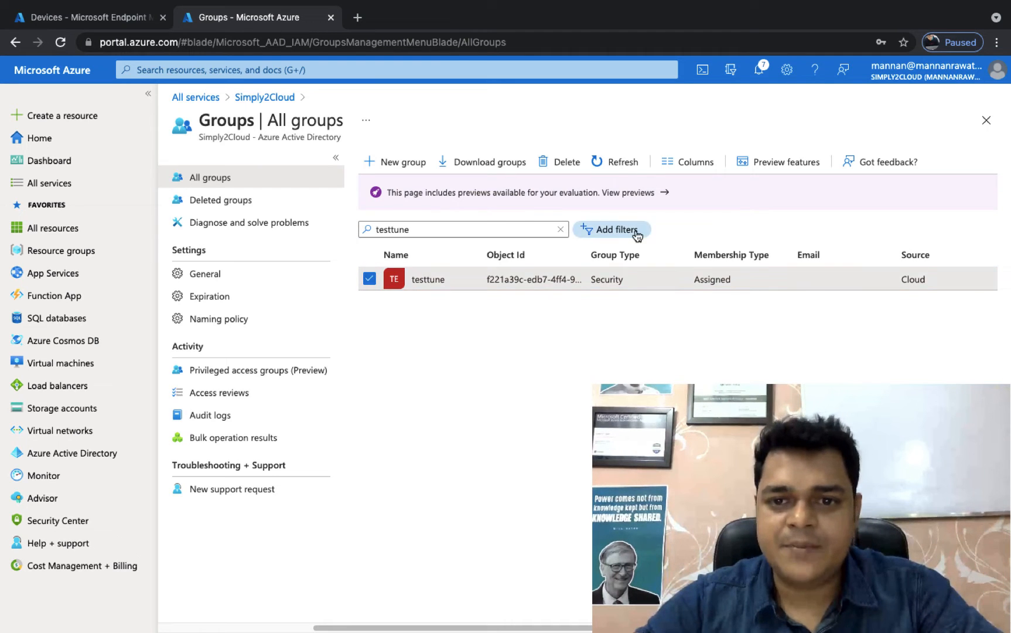
left_click(561, 167)
left_click(391, 214)
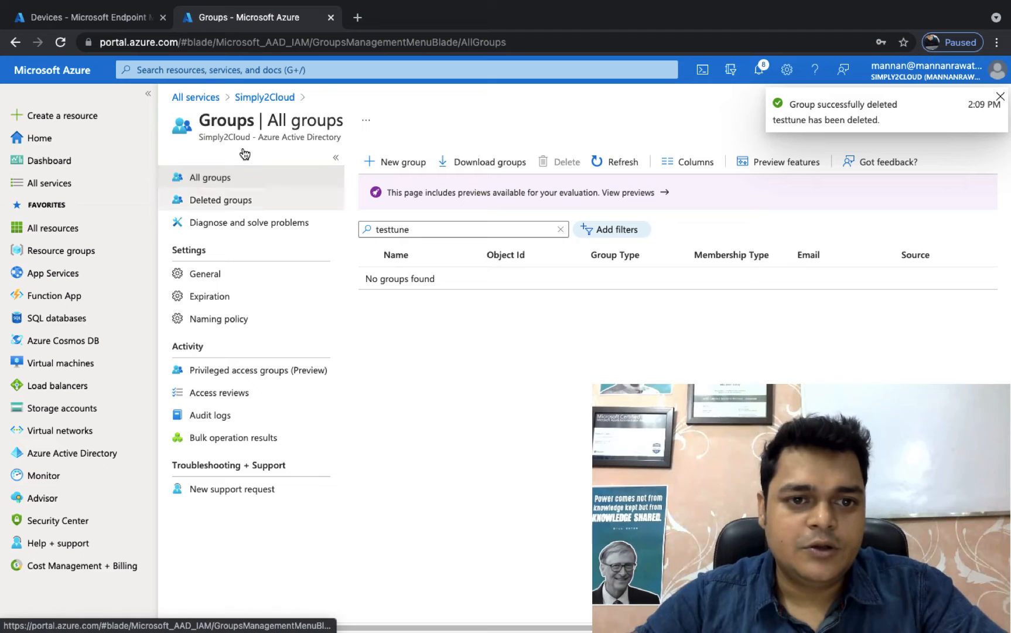
Step: Try to assign the Enterprise Mobility + Security E3 license with all its service options directly to the aws user
left_click(282, 98)
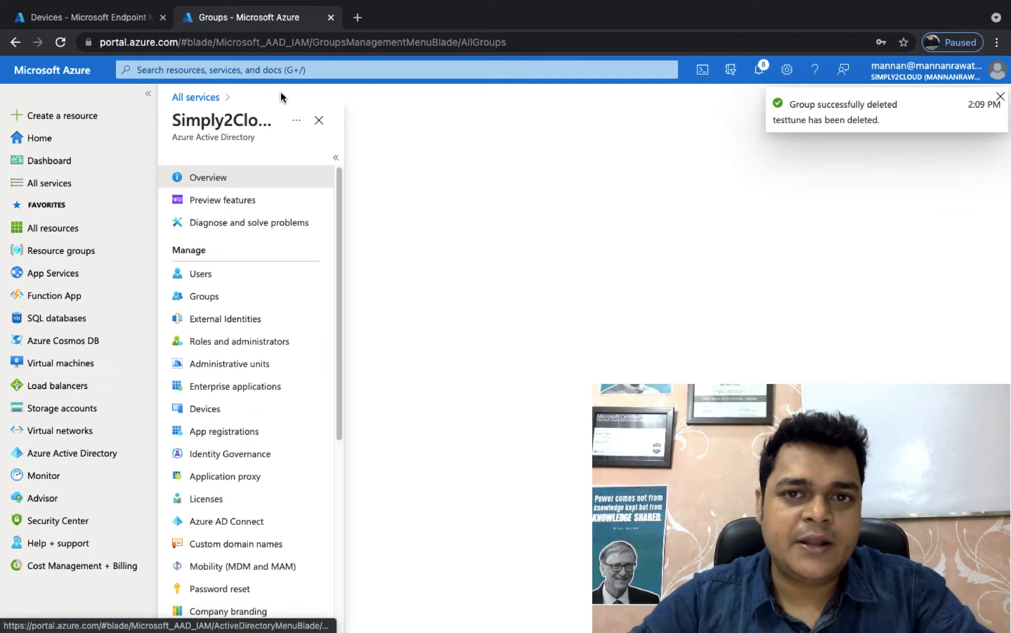
left_click(210, 277)
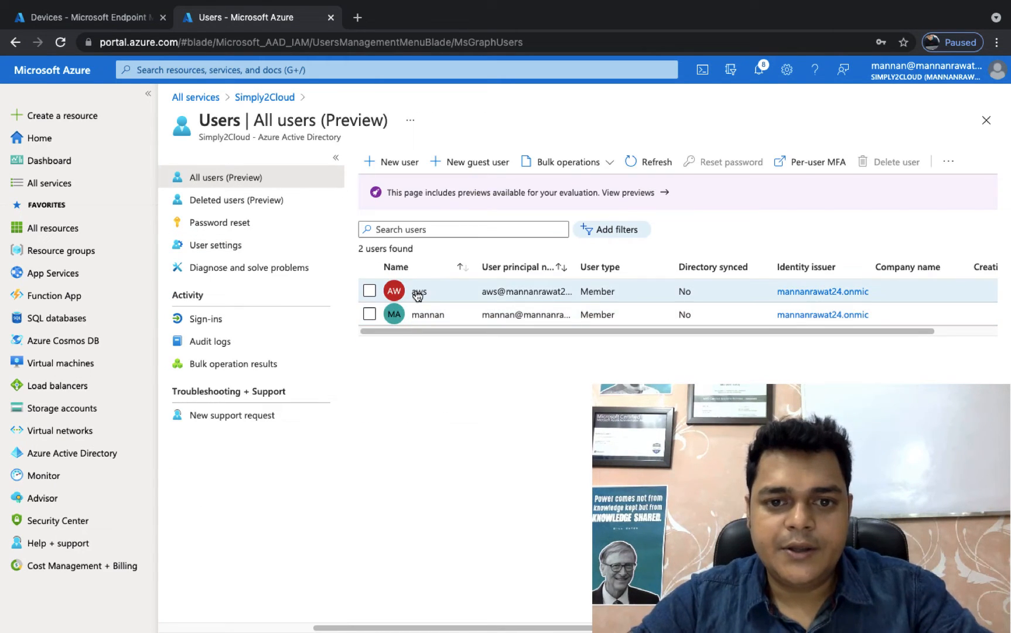
left_click(419, 292)
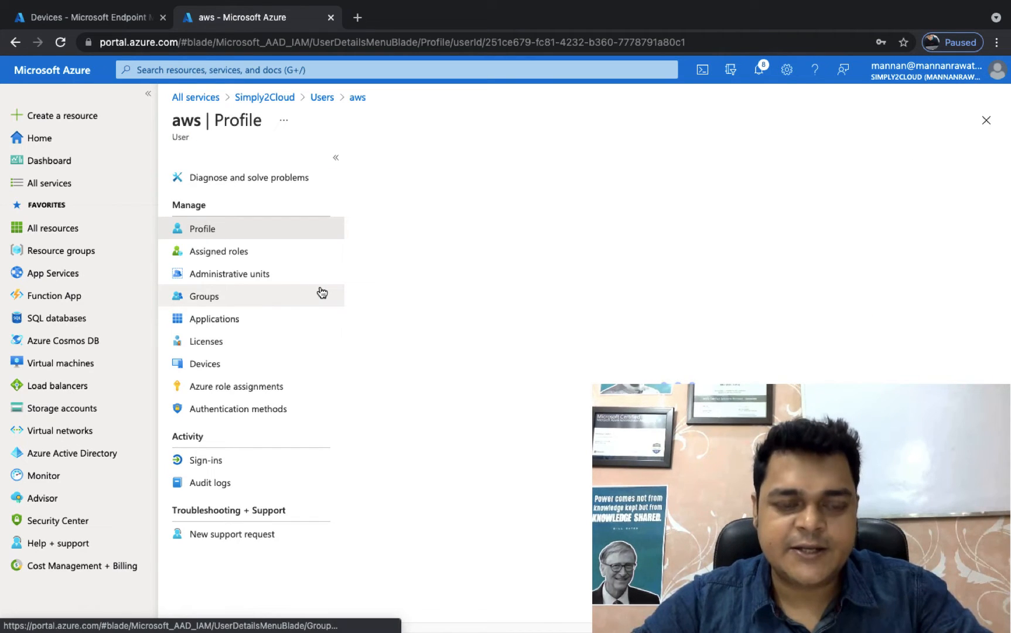
left_click(210, 346)
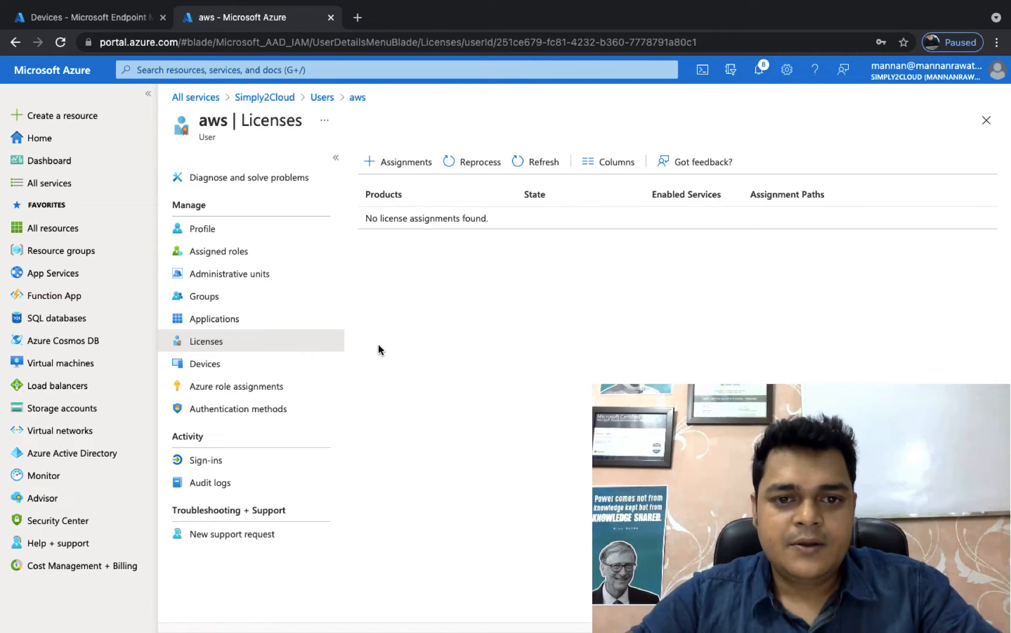
left_click(409, 162)
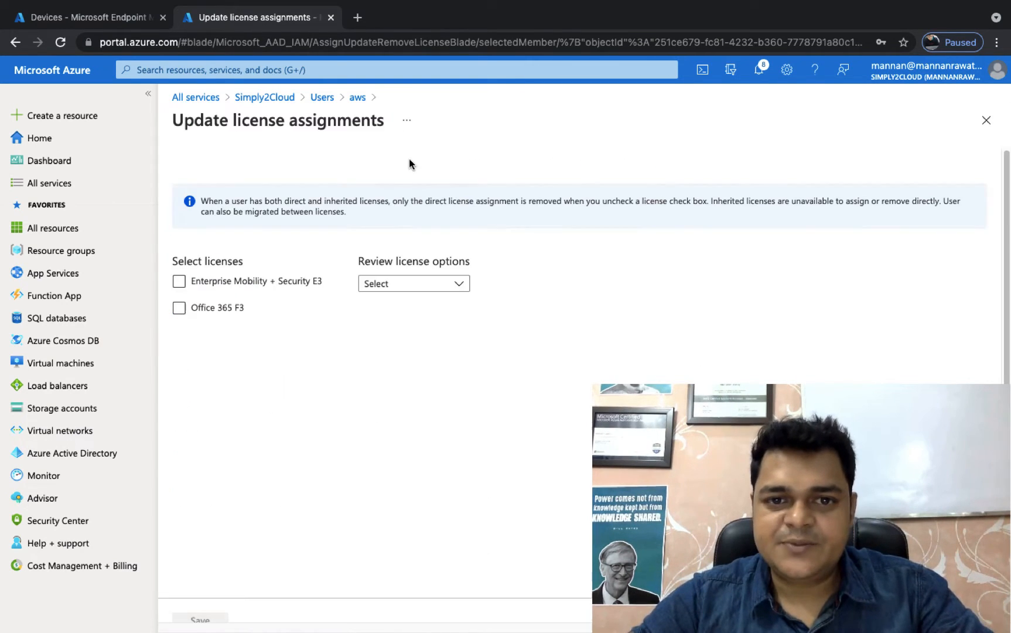
left_click(259, 282)
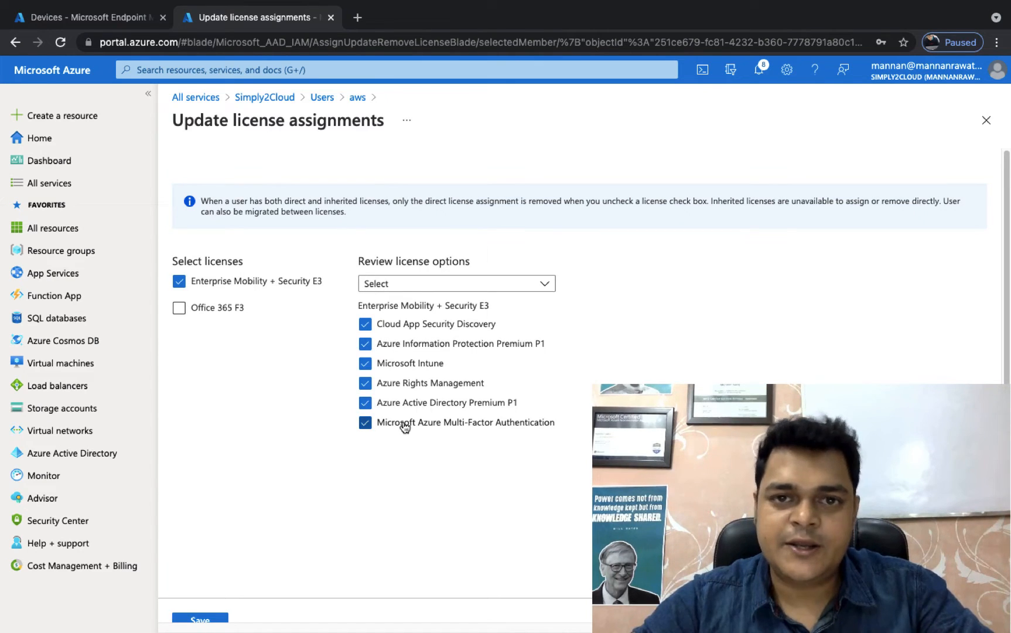
scroll(213, 617, "down", 1)
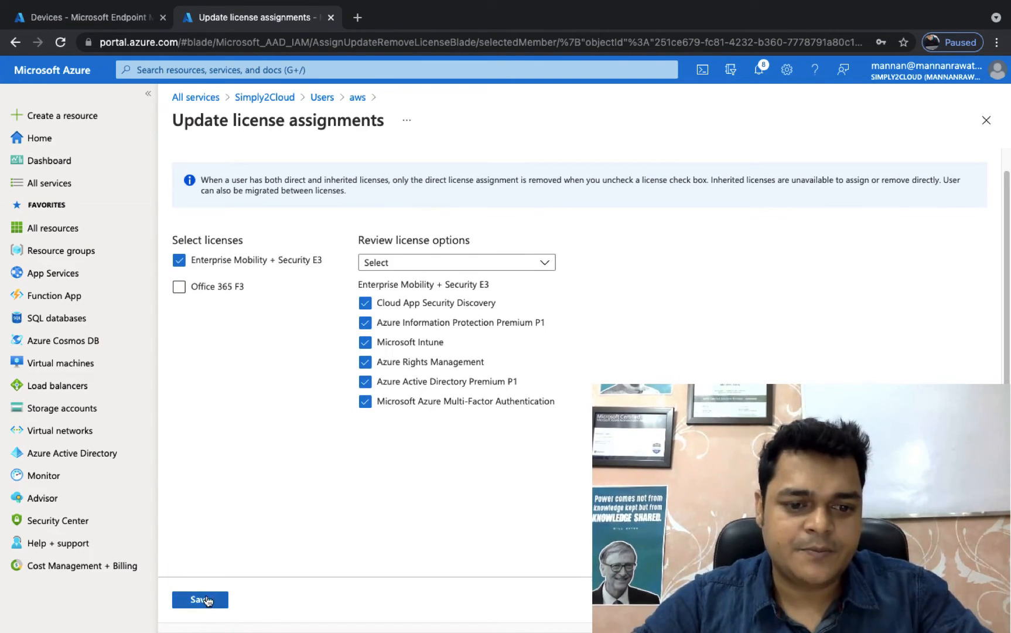
left_click(202, 600)
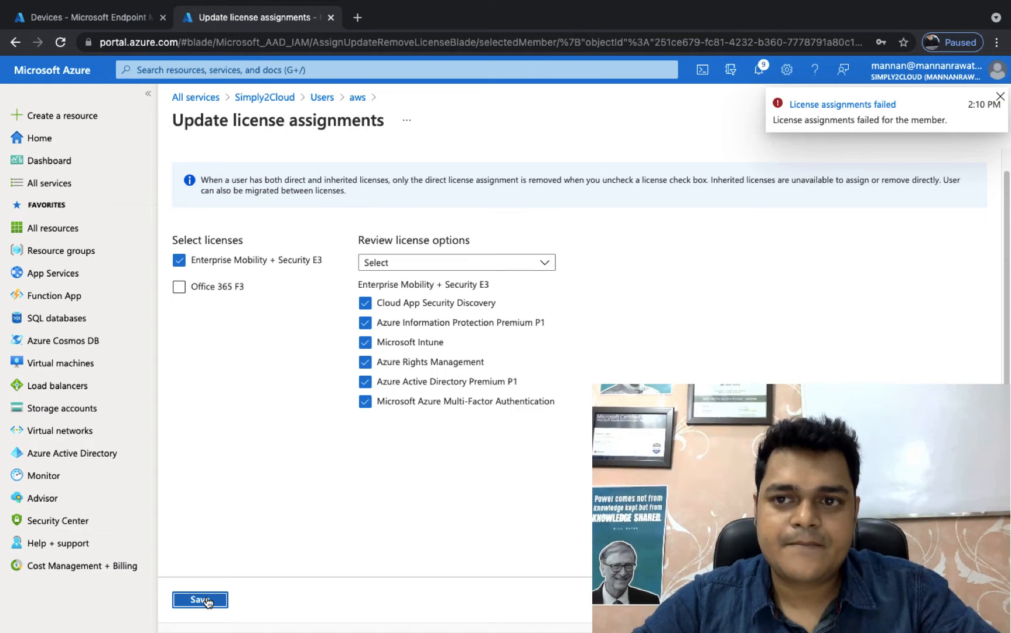
left_click(202, 600)
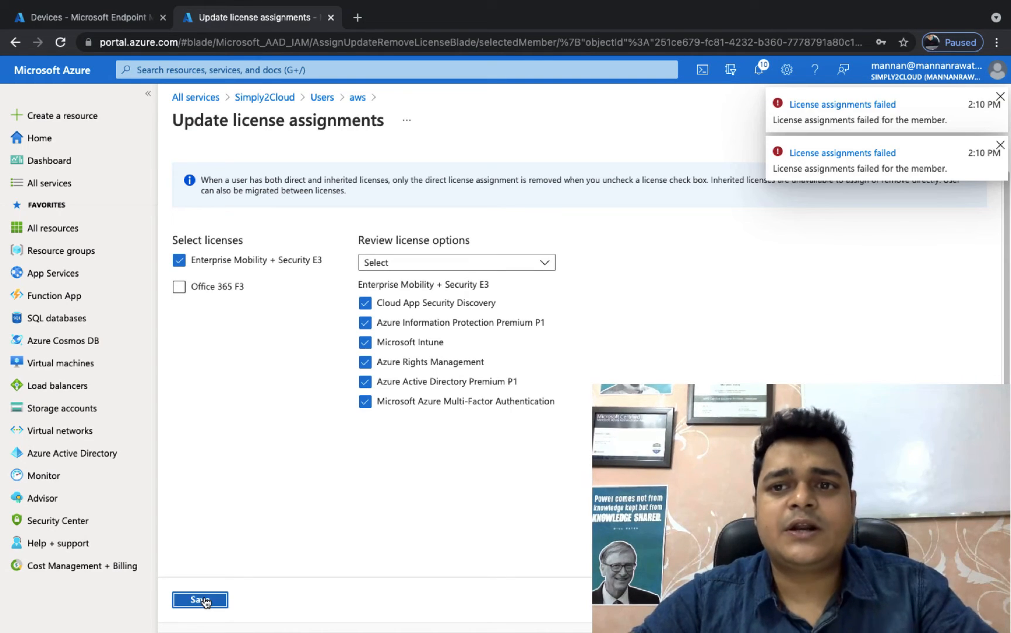
left_click(1002, 146)
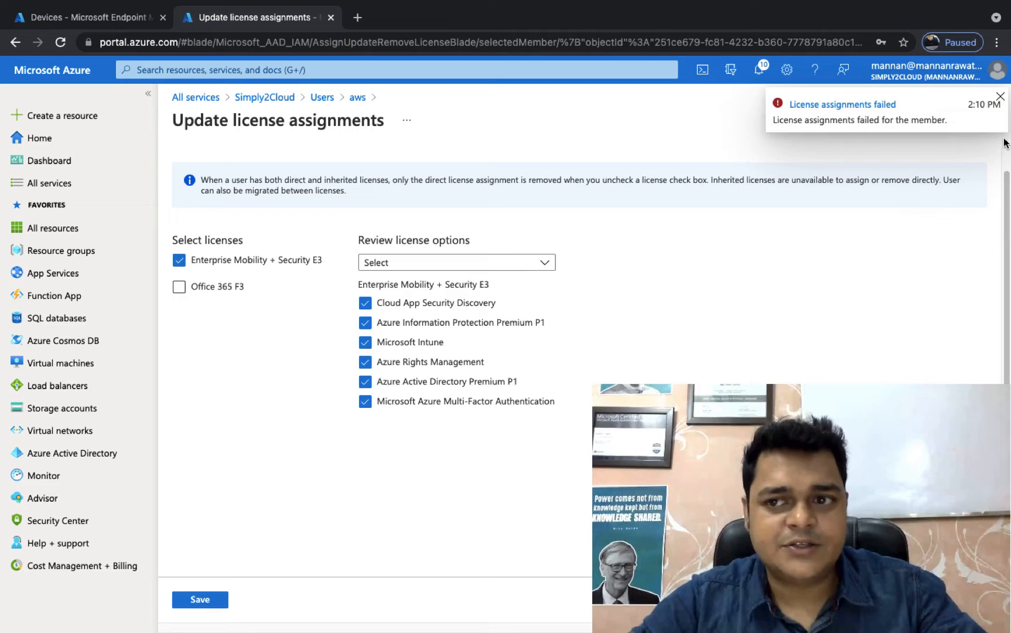
left_click(1002, 97)
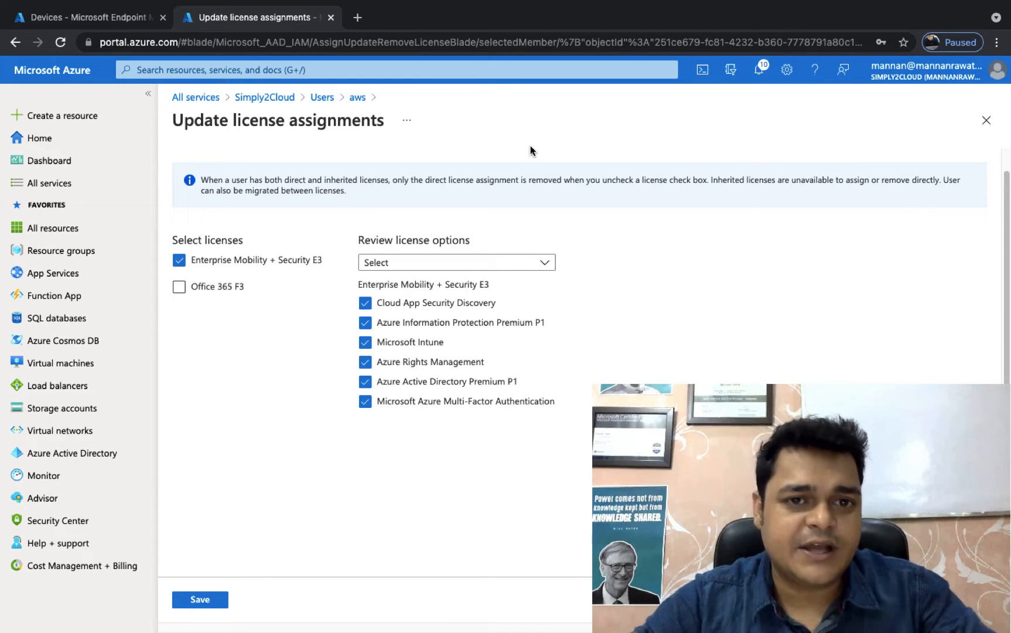
Step: Start a new security group in the directory named training-intune, keeping the membership type as Assigned
left_click(320, 98)
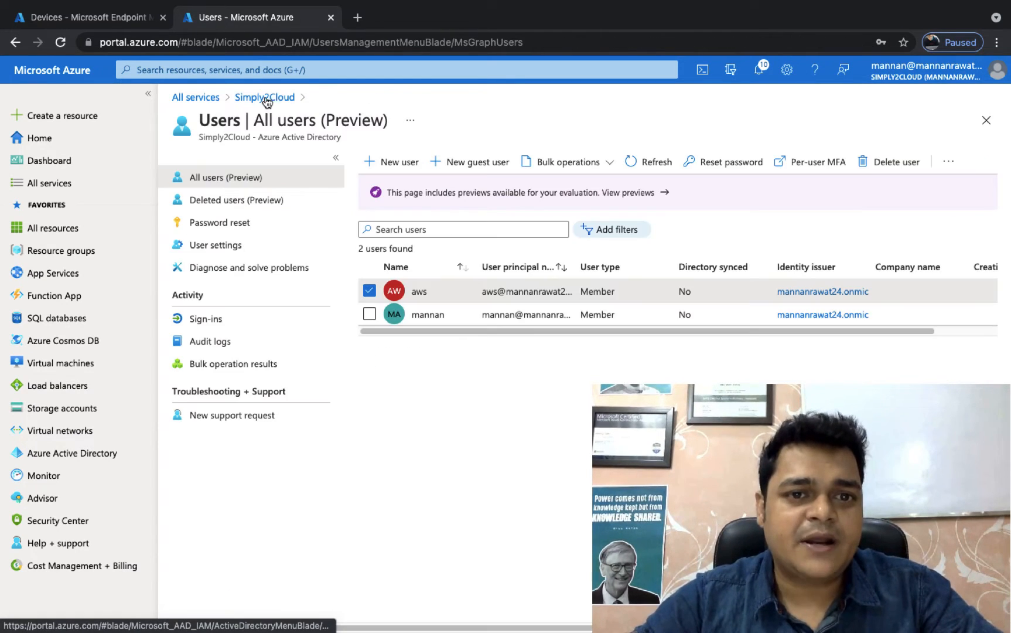
left_click(264, 98)
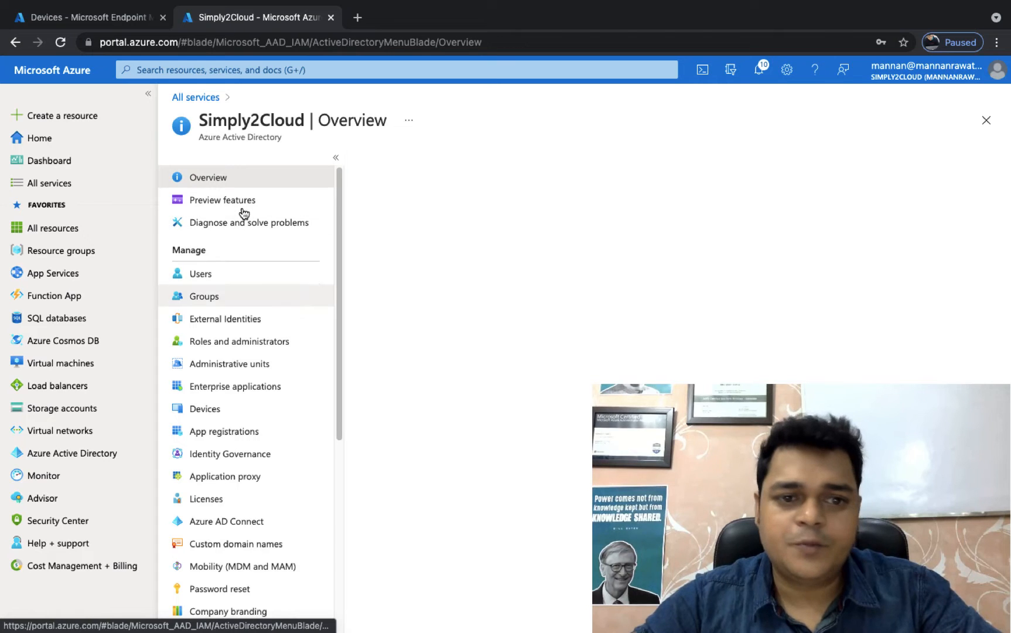
left_click(210, 300)
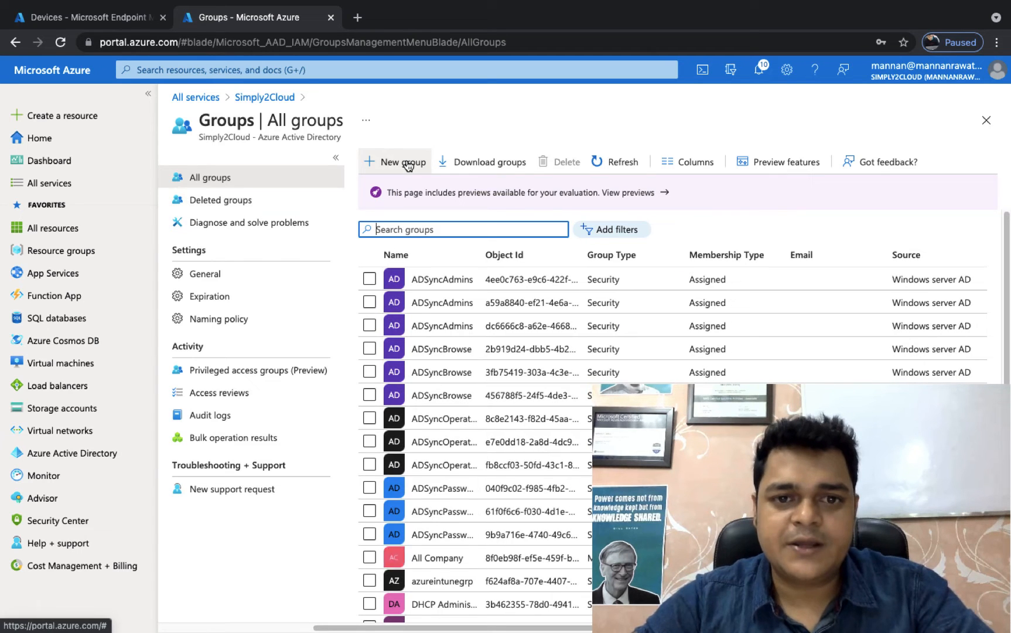
left_click(409, 166)
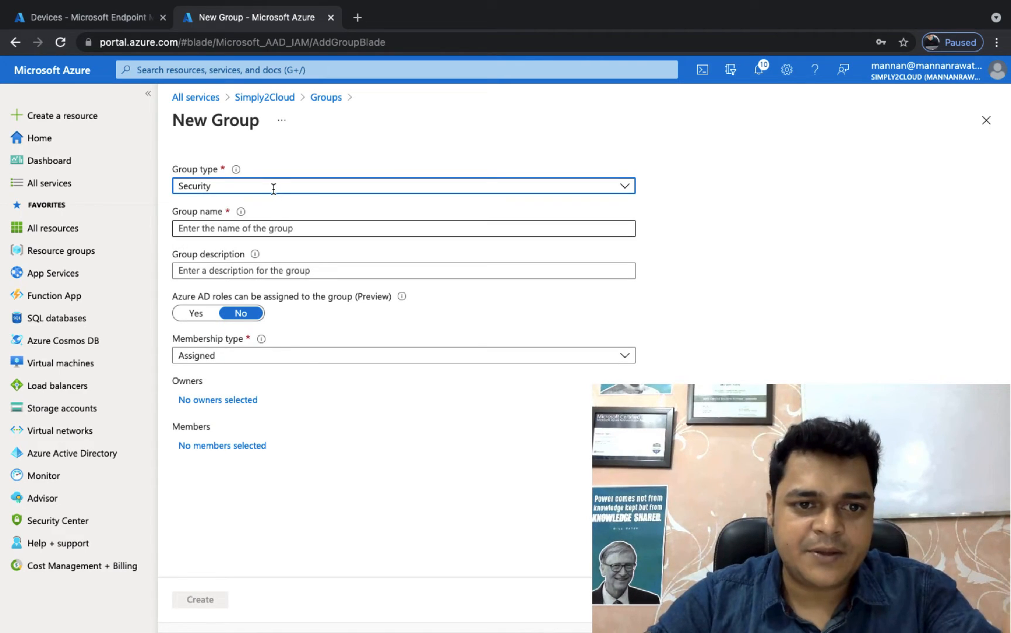
left_click(245, 228)
type("tra")
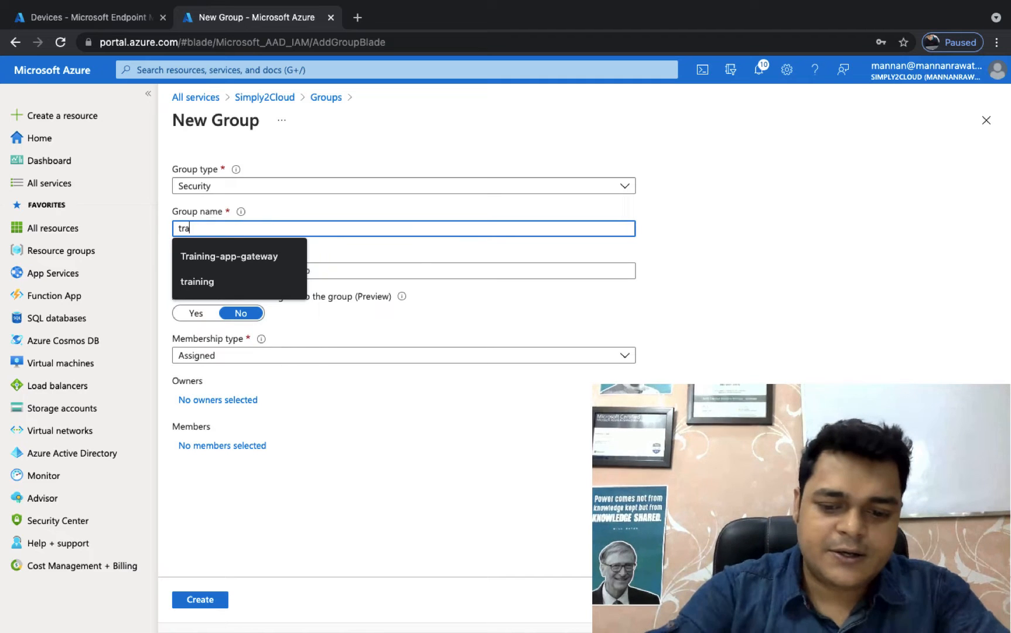
type("ining-")
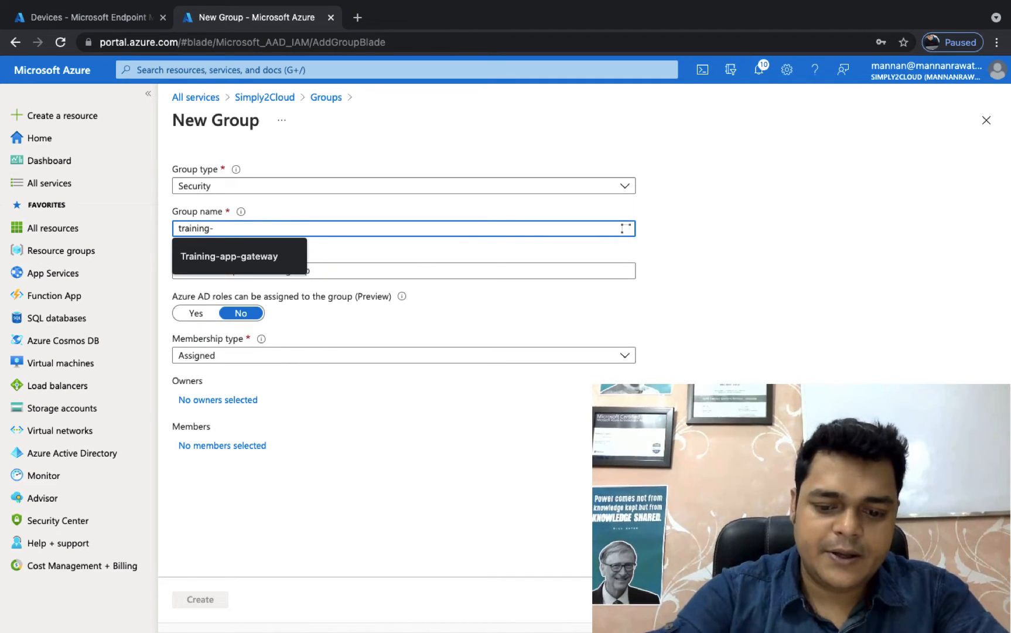
type("intune")
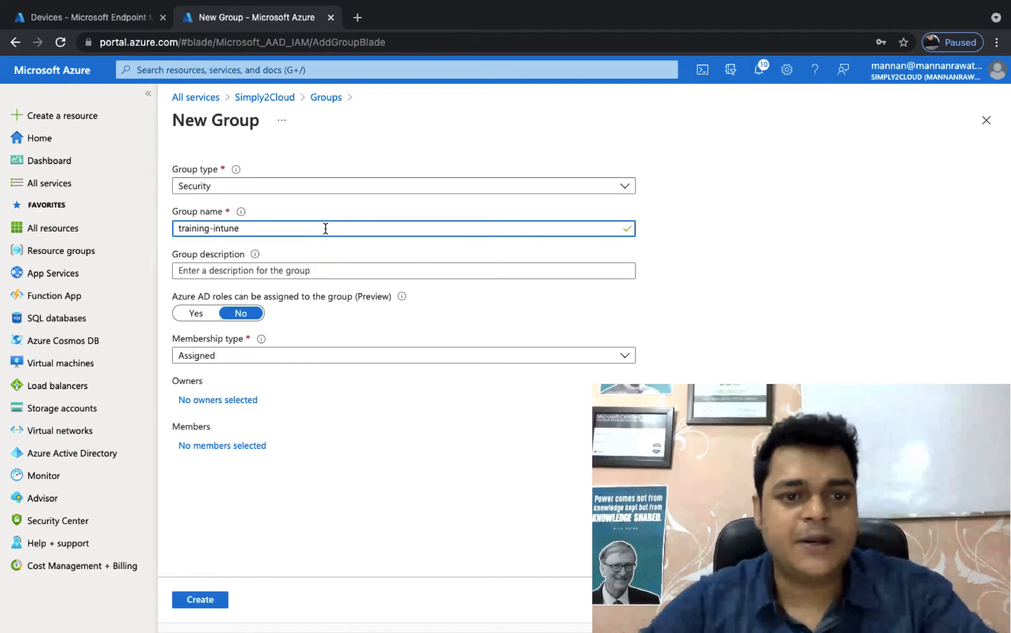
left_click(259, 356)
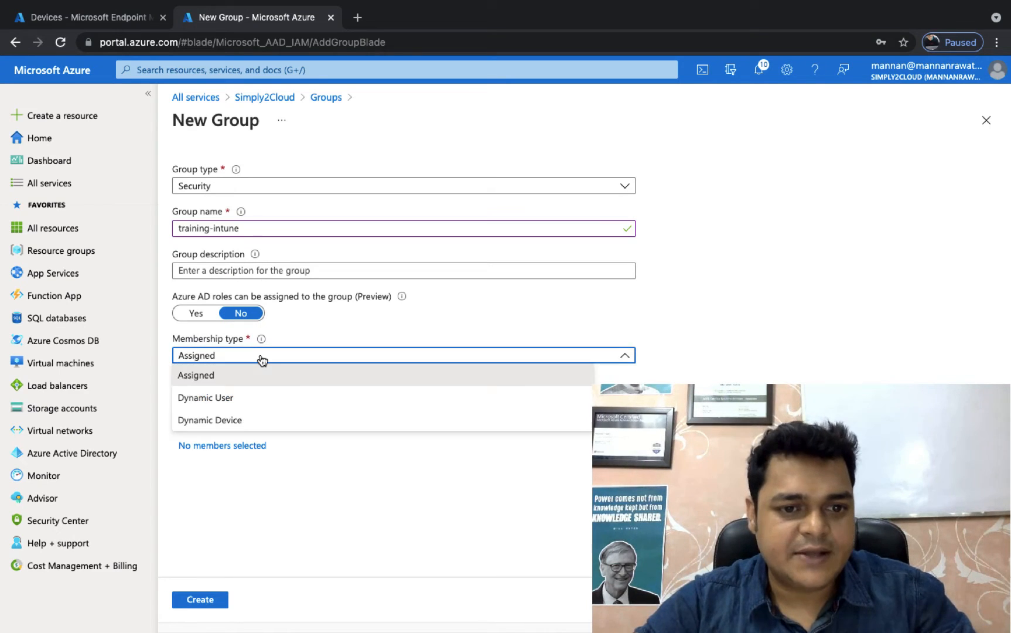
left_click(262, 358)
left_click(262, 357)
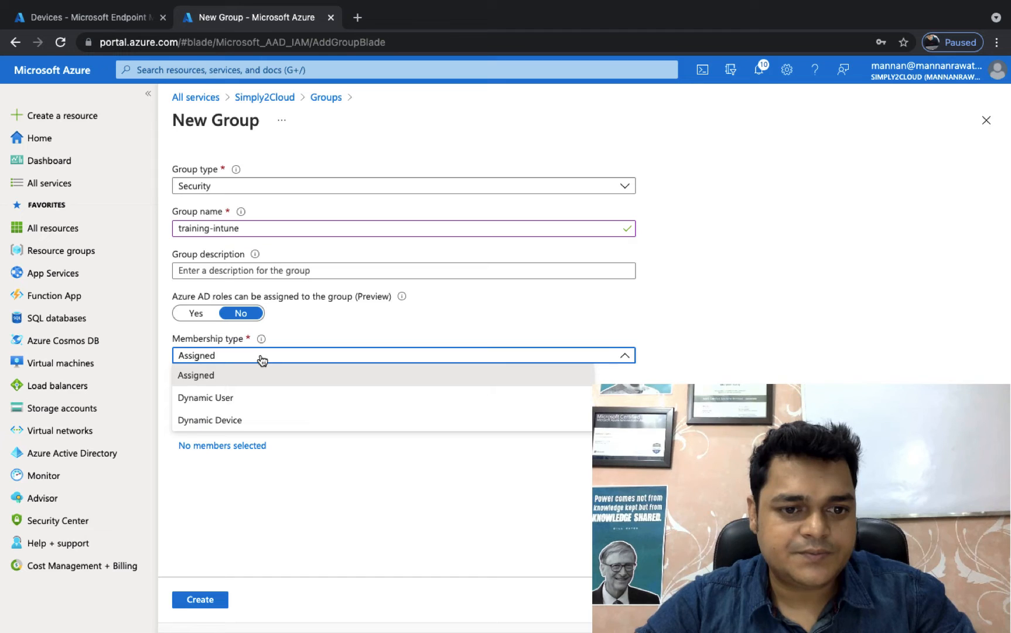
left_click(262, 356)
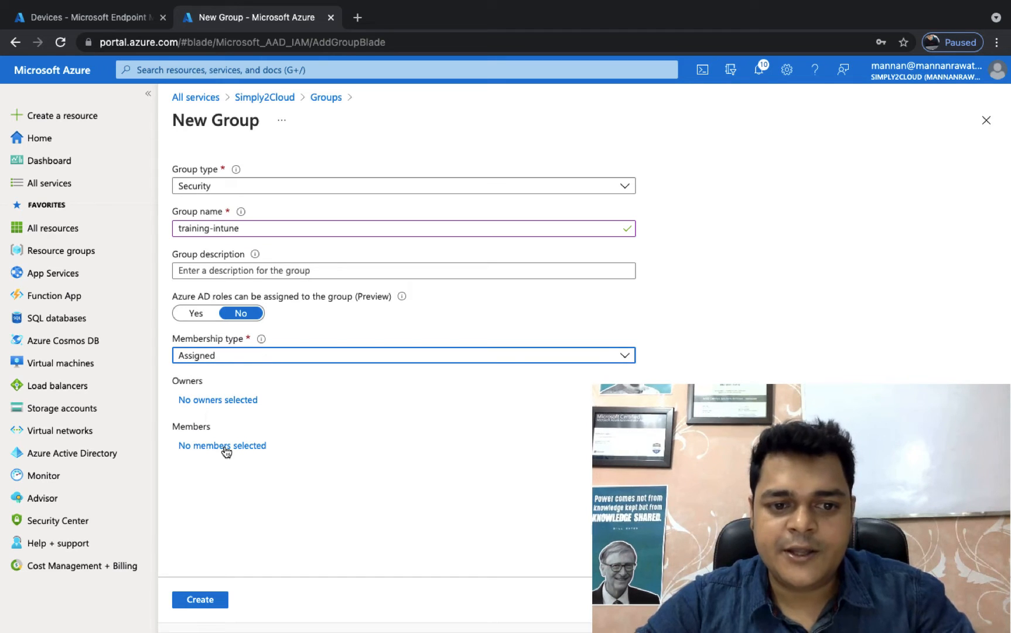
Step: Add the aws user as both owner and member of the new group, and create the group
left_click(227, 404)
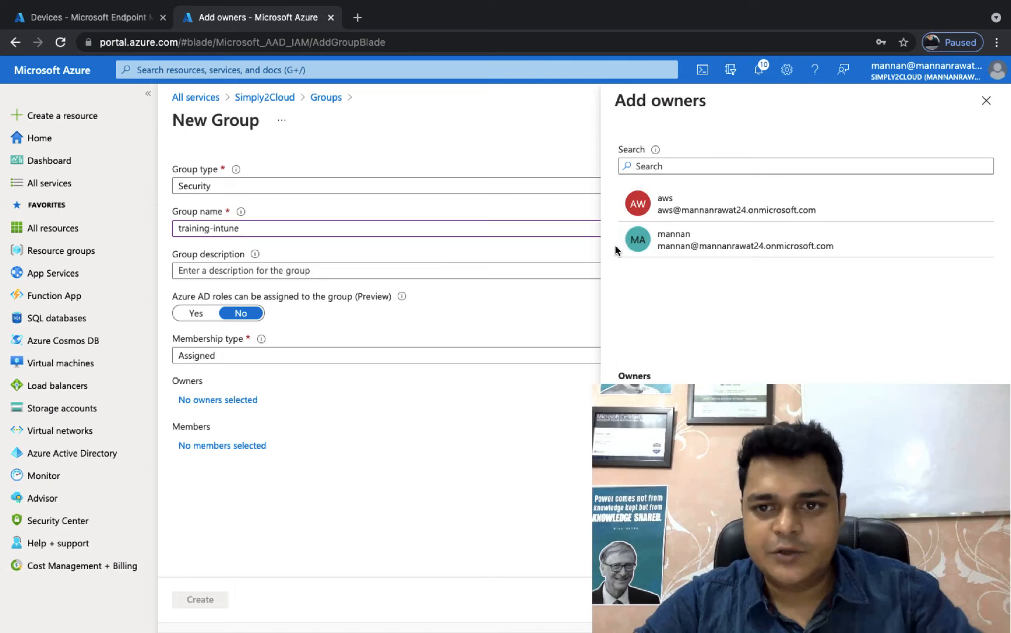
left_click(719, 211)
left_click(643, 600)
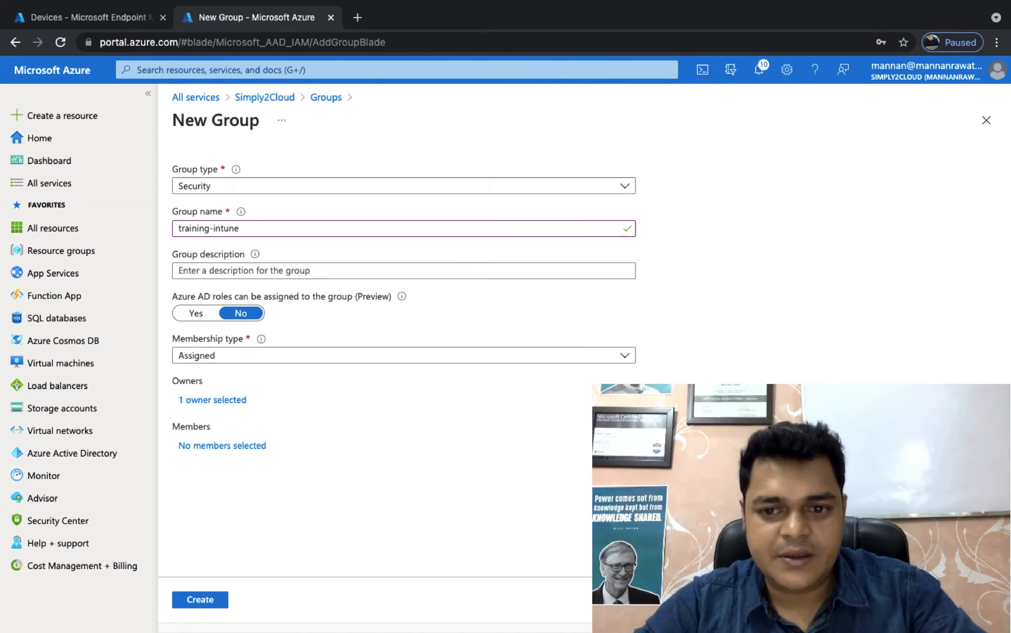
left_click(218, 446)
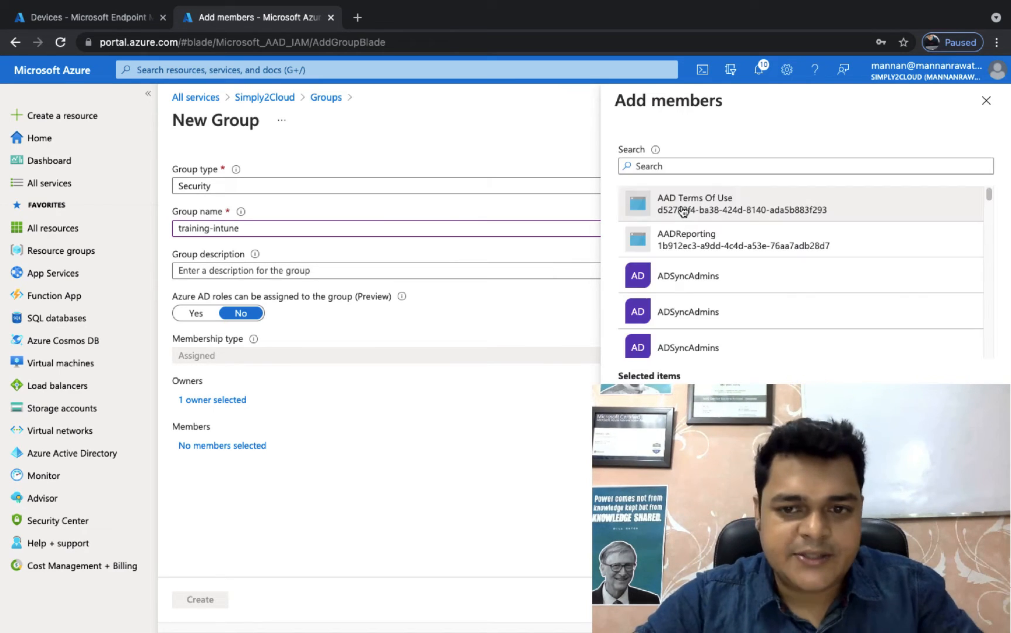
left_click(674, 165)
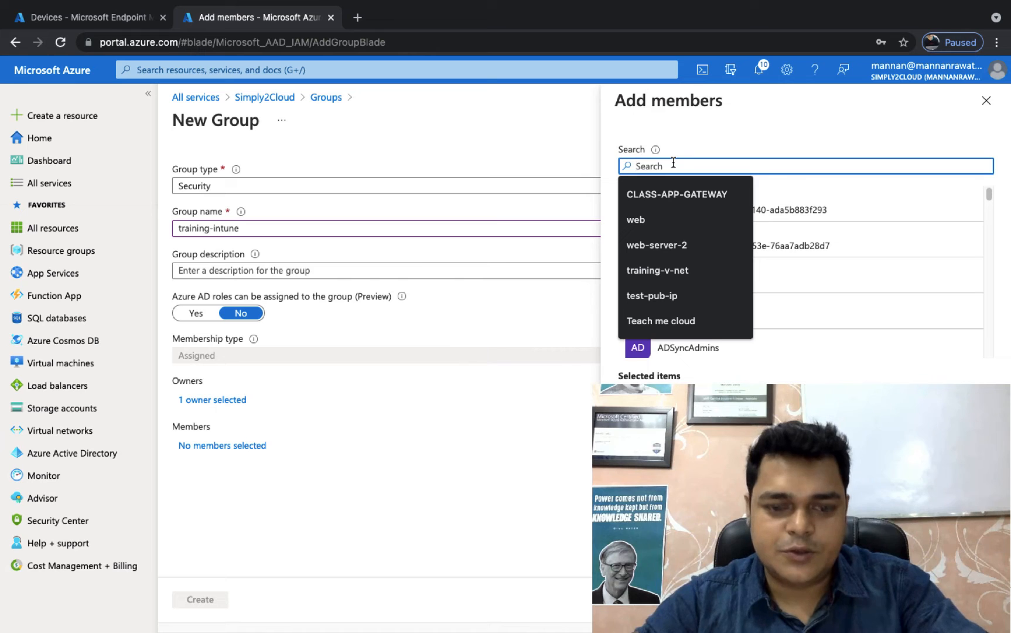
type("aws")
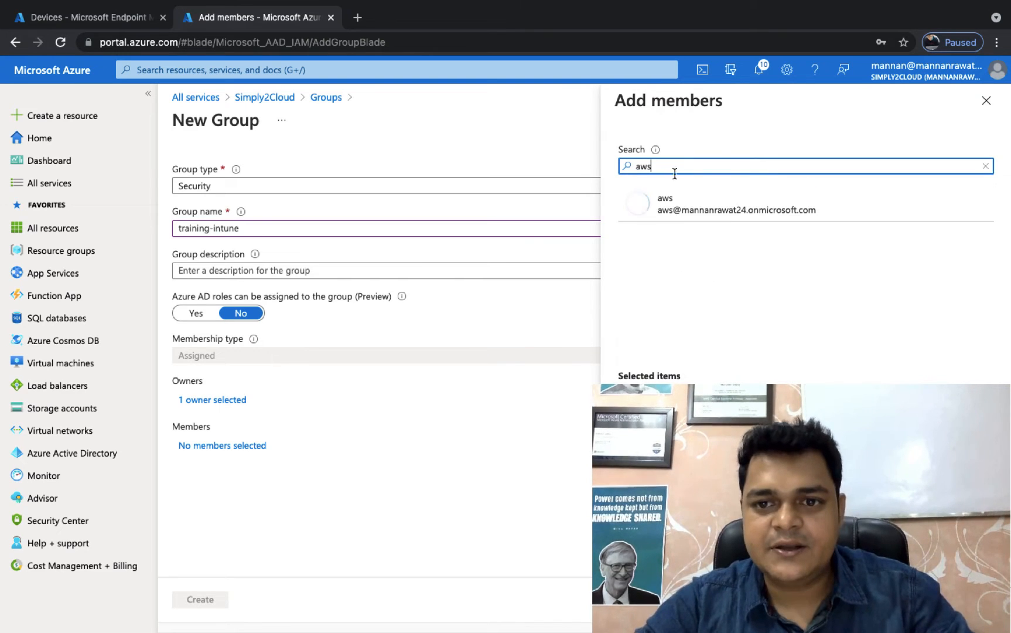
left_click(682, 208)
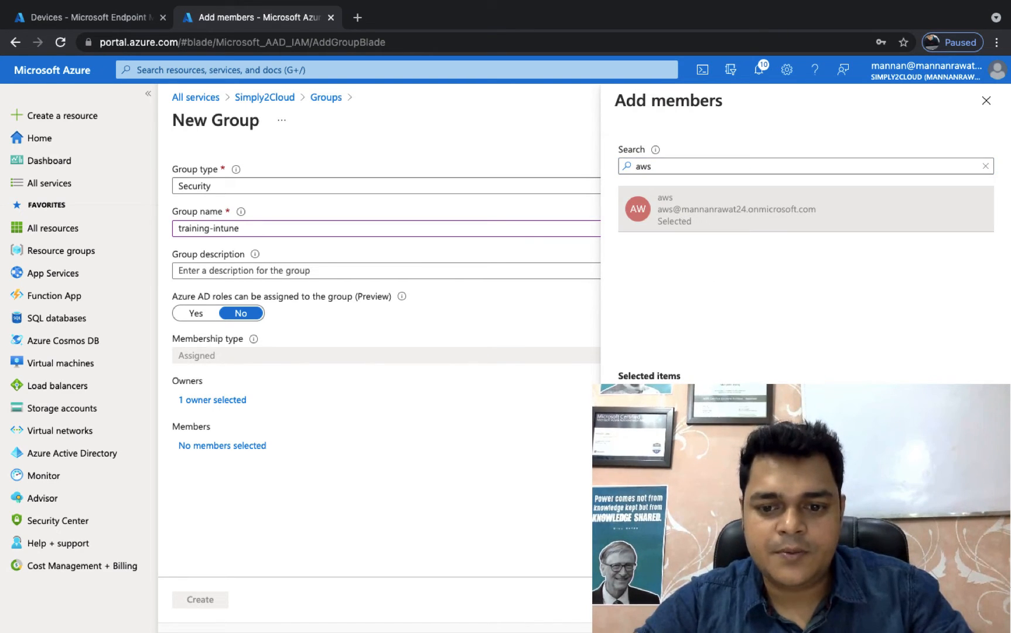
left_click(643, 609)
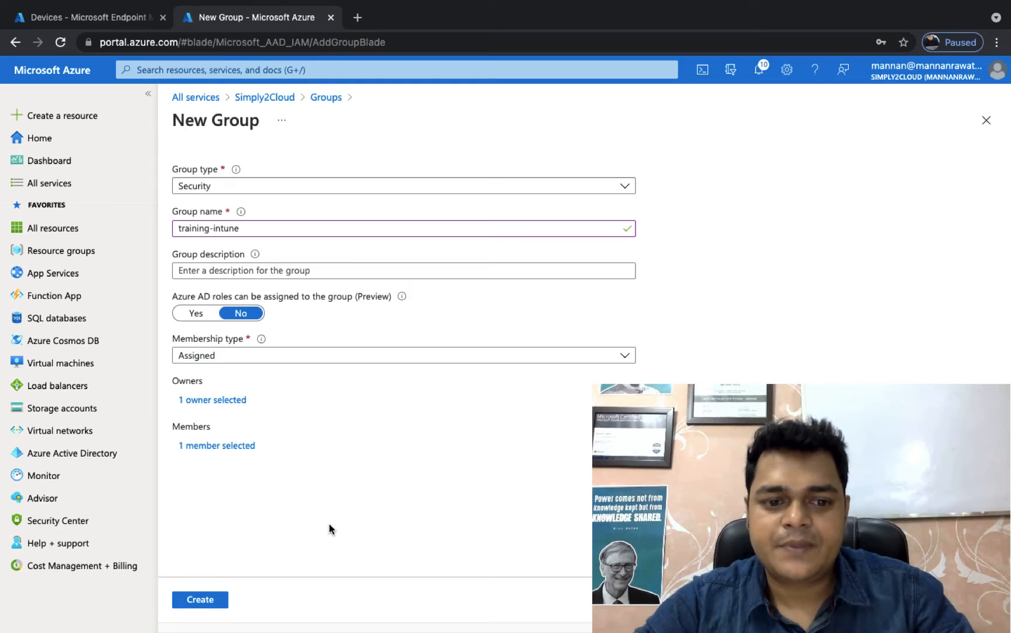
left_click(190, 605)
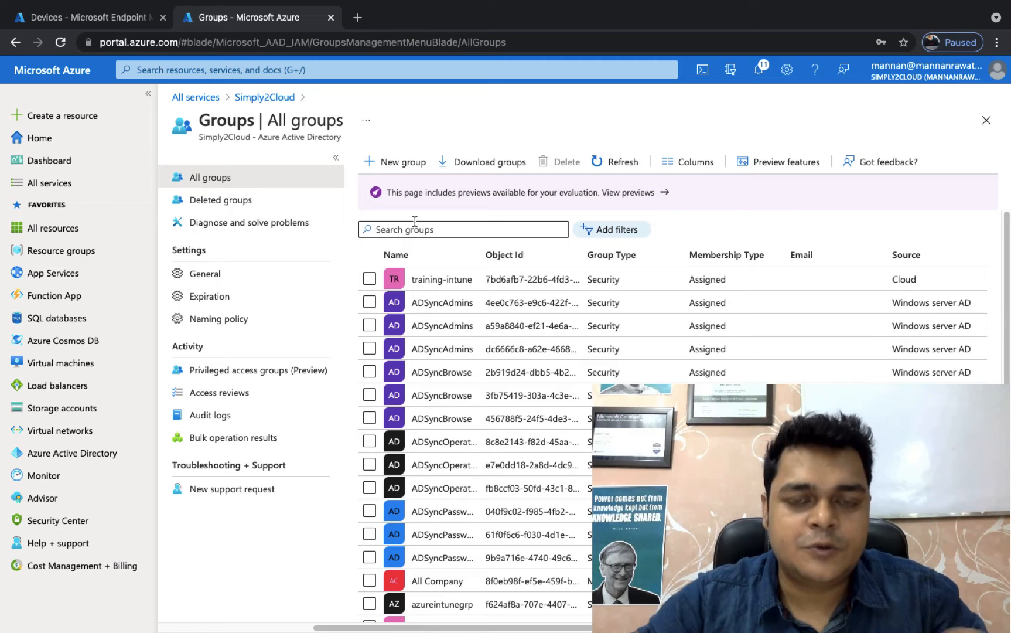
Step: Search the directory's groups for "training-" and open the training-intune group's overview
left_click(443, 230)
type("tr")
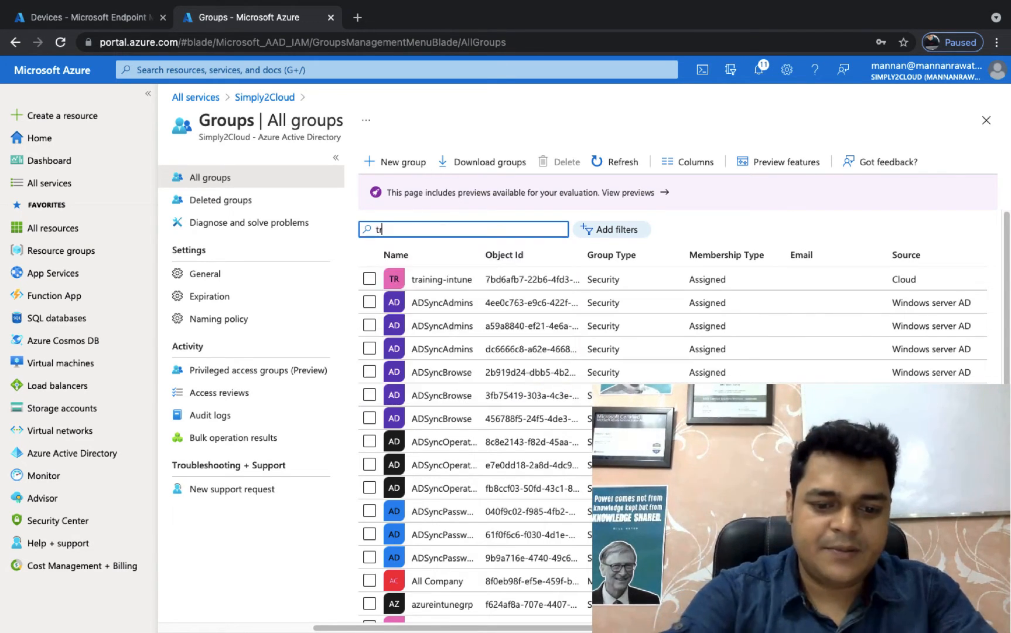
type("aining-")
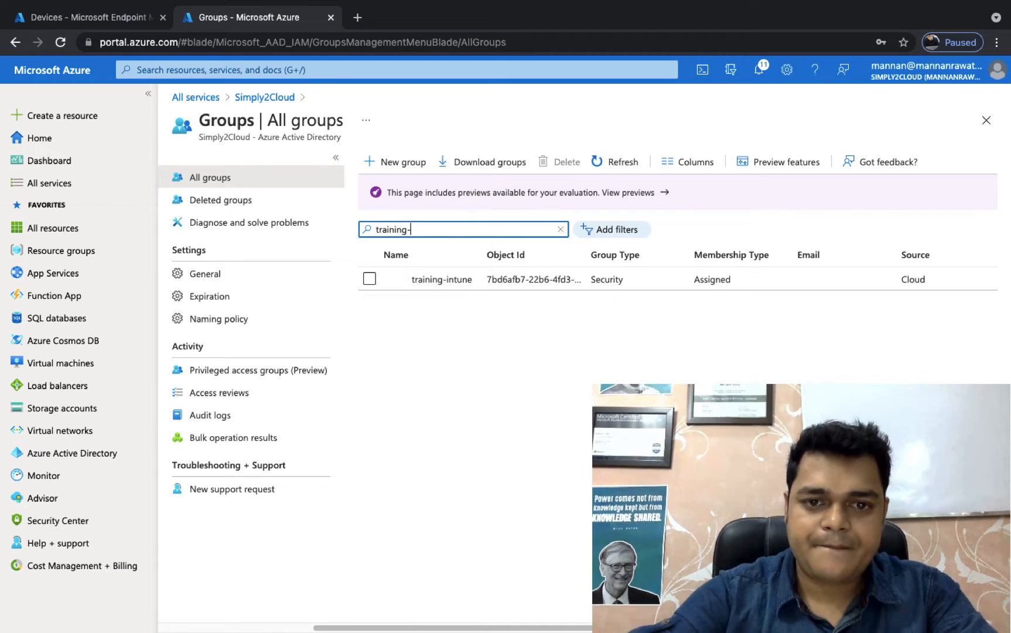
left_click(433, 282)
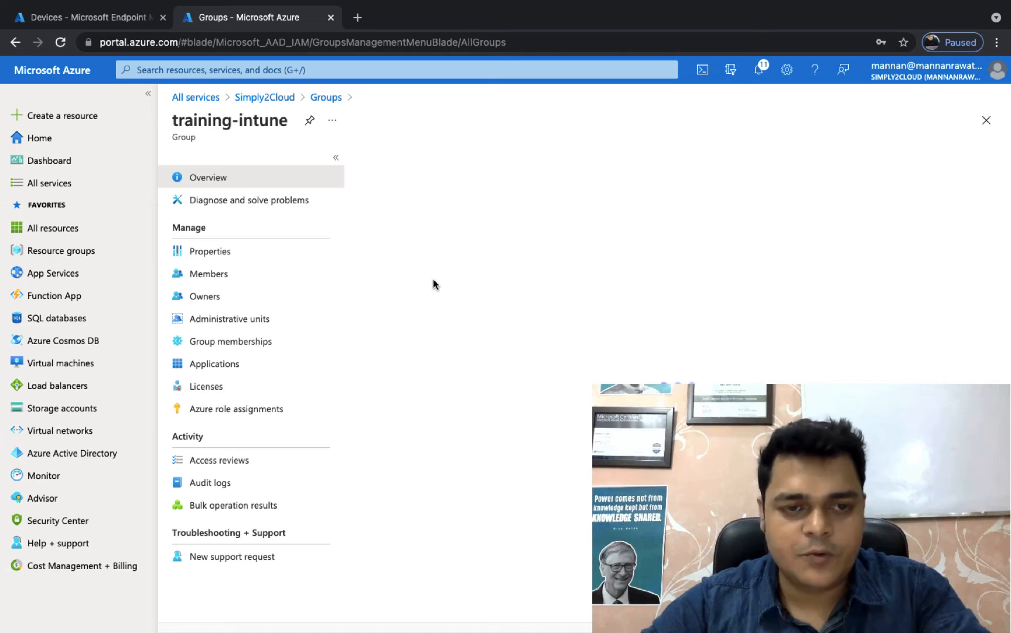
Step: Assign the Enterprise Mobility + Security E3 license with all its service options to the training-intune group and return to the group's licenses
left_click(214, 388)
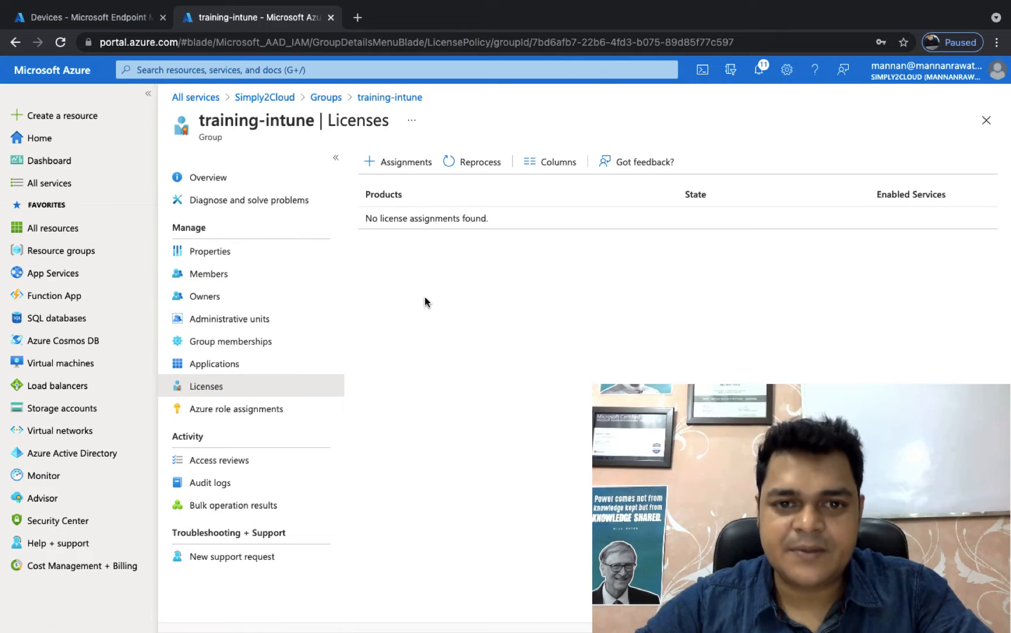
left_click(407, 162)
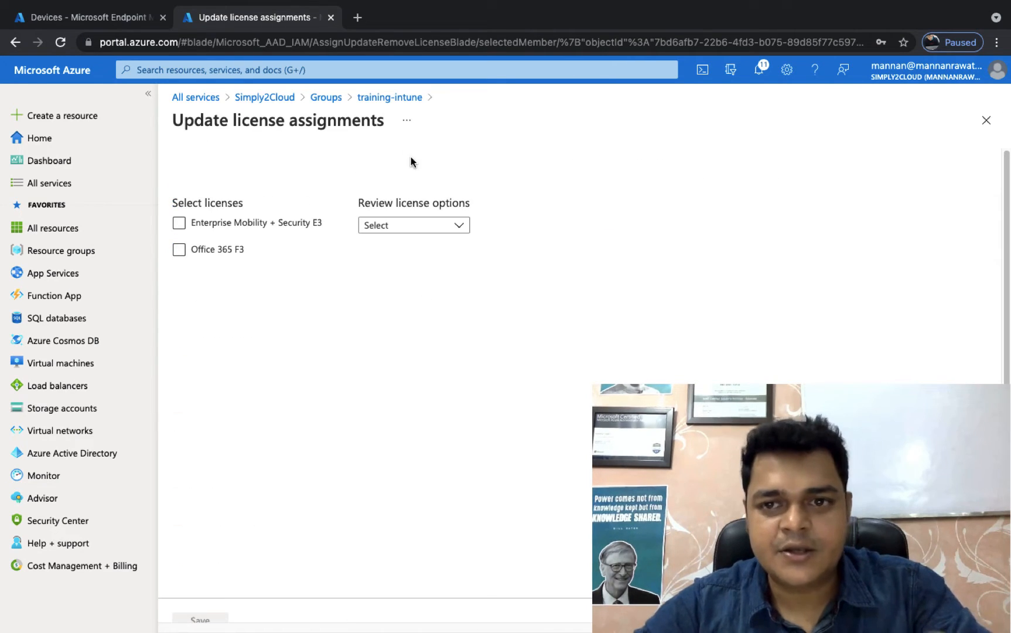
left_click(212, 228)
left_click(182, 224)
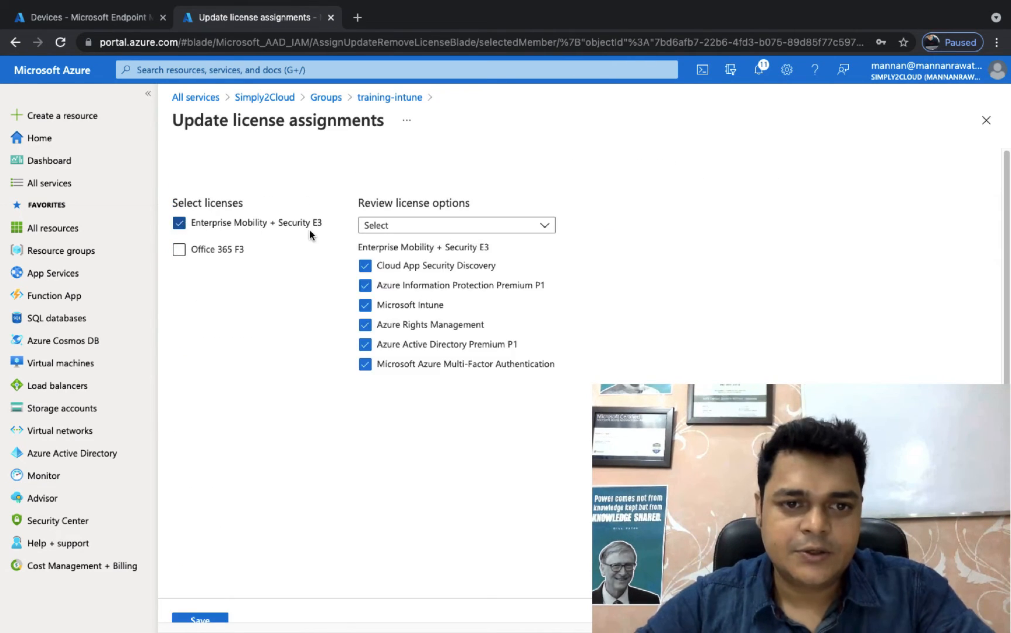
scroll(214, 571, "down", 1)
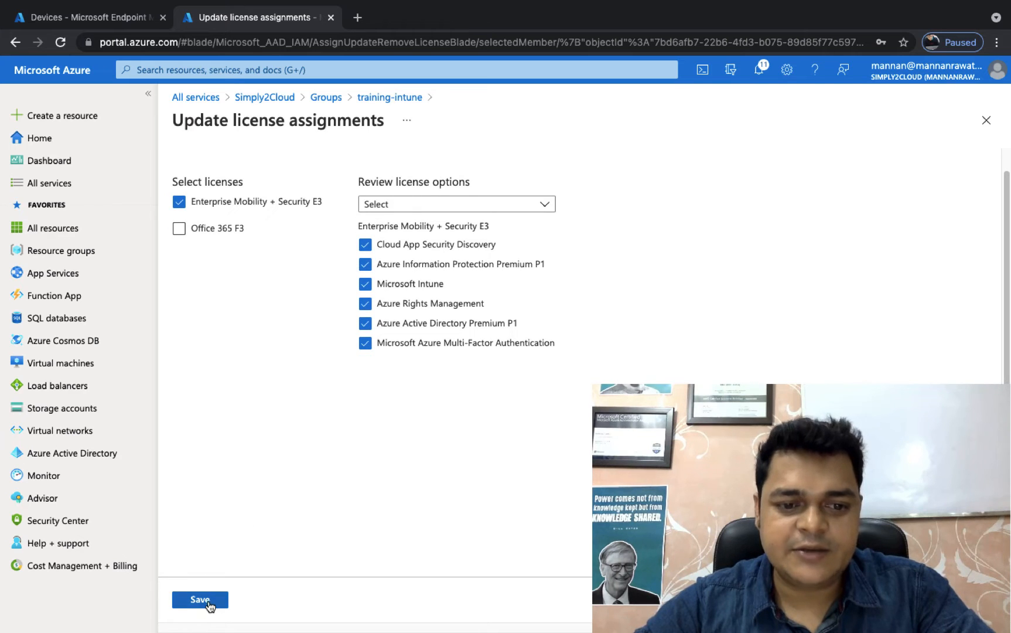
left_click(209, 598)
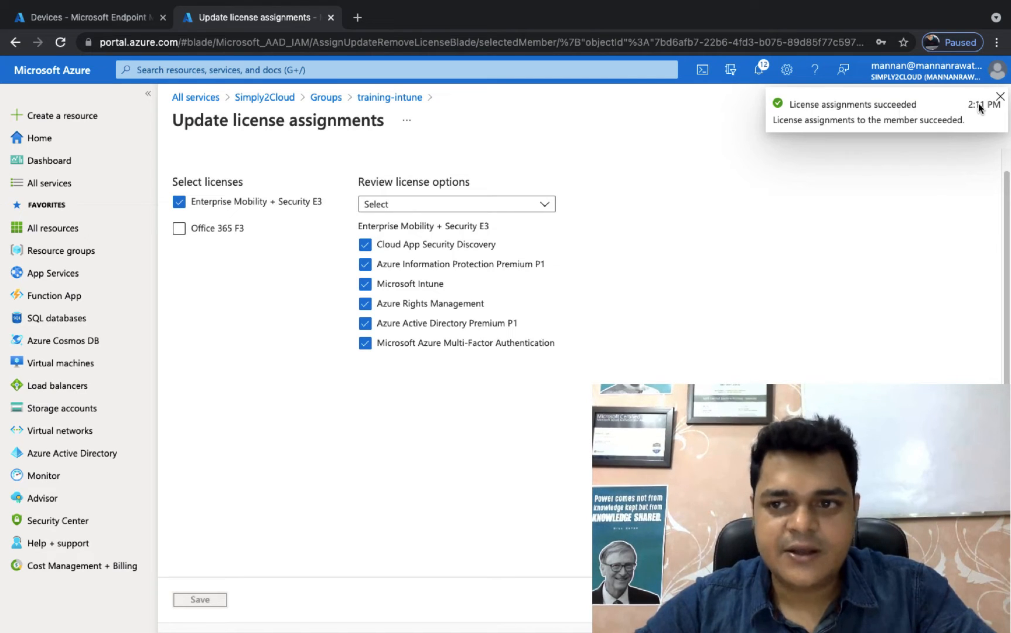
left_click(1000, 98)
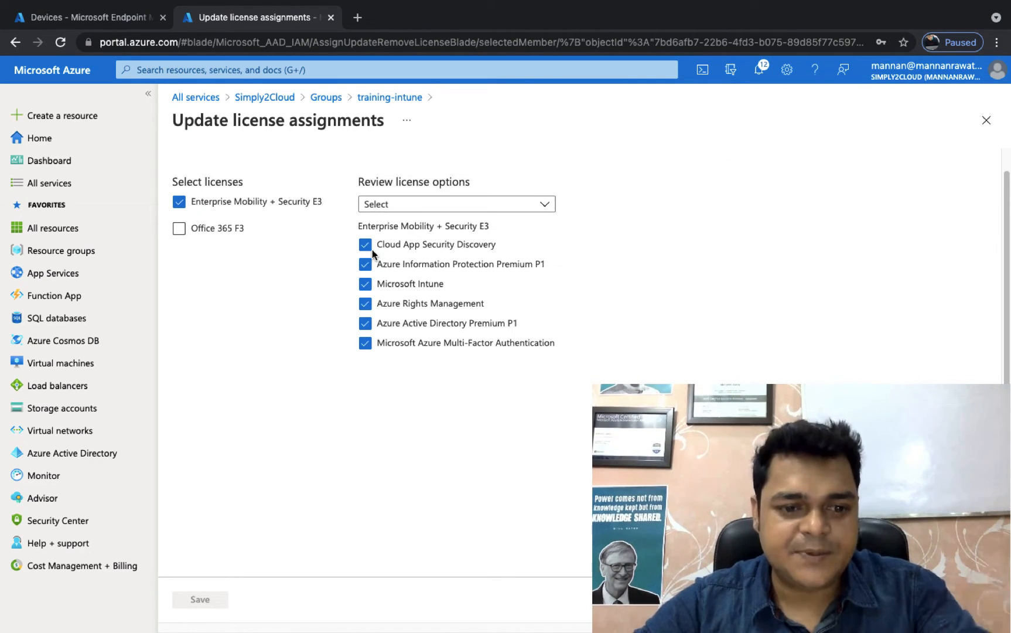
left_click(392, 98)
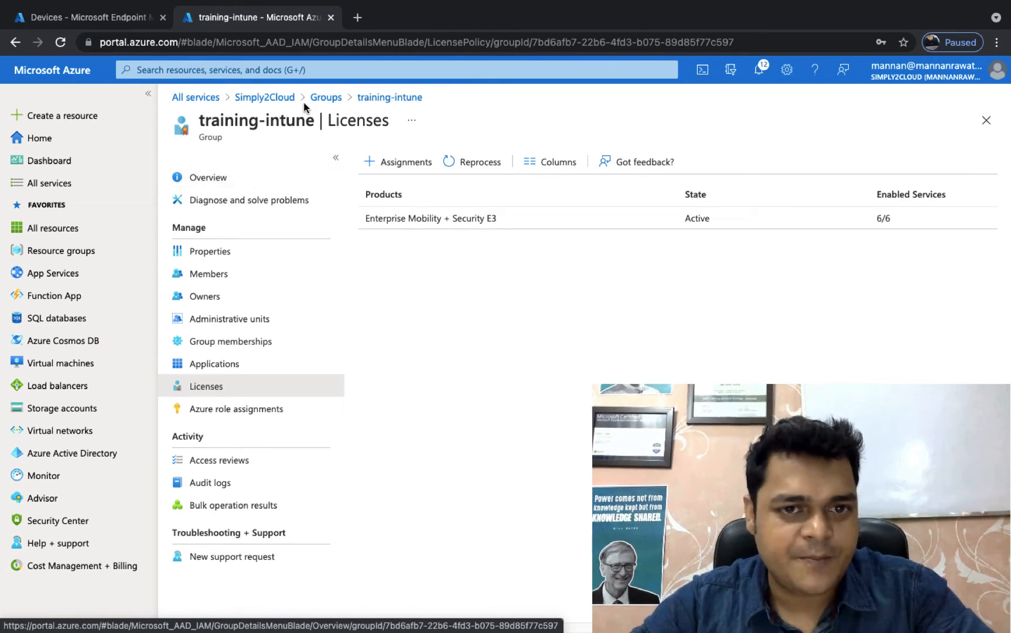
Step: Go to the directory's users and check the license assignments and assignment paths of the aws user
left_click(327, 97)
left_click(263, 98)
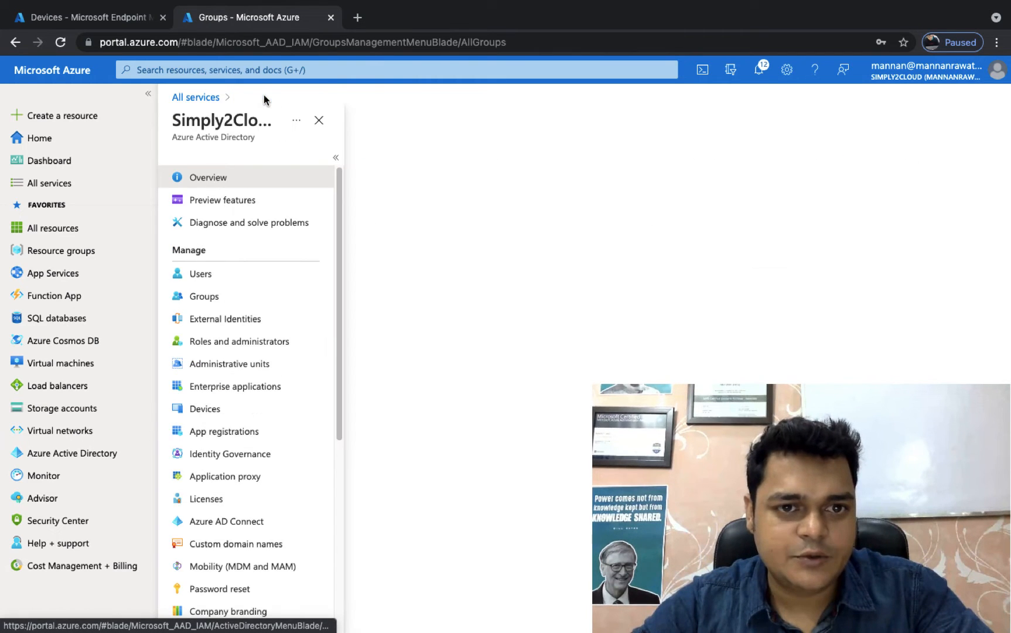
left_click(203, 278)
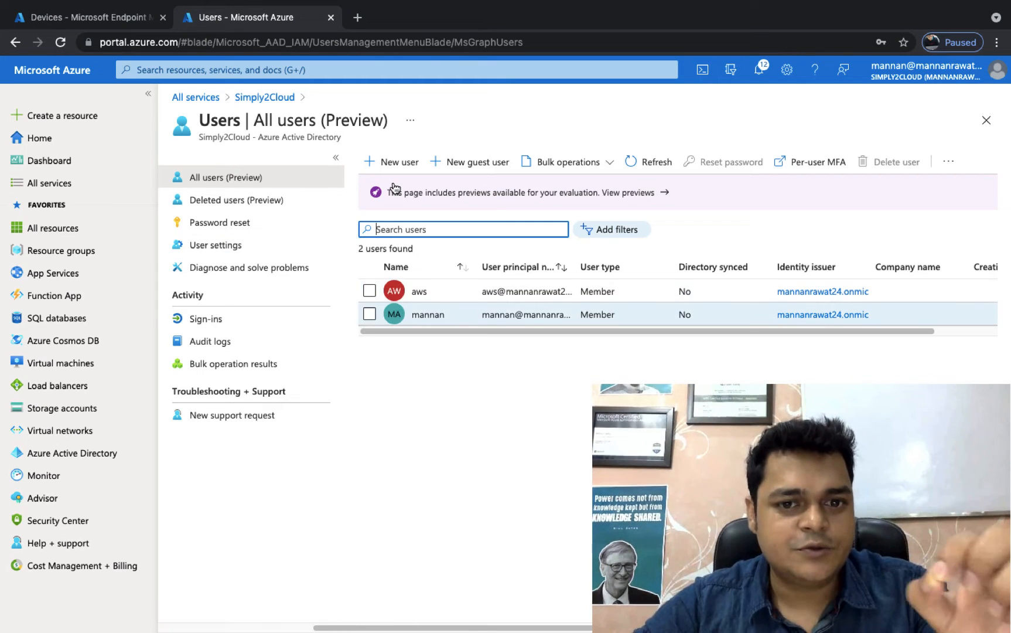
left_click(419, 293)
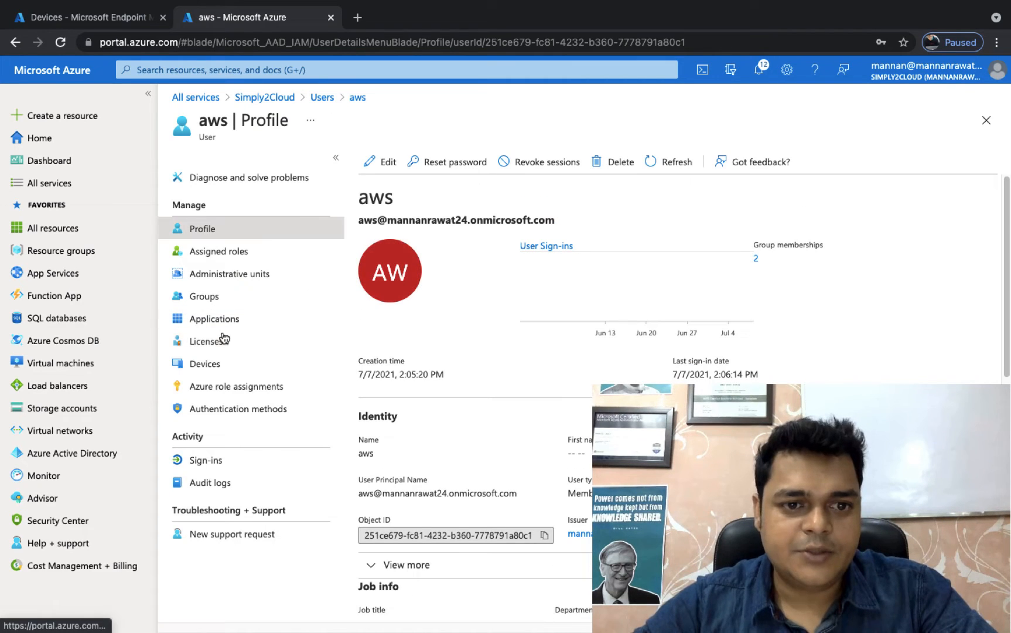
left_click(223, 340)
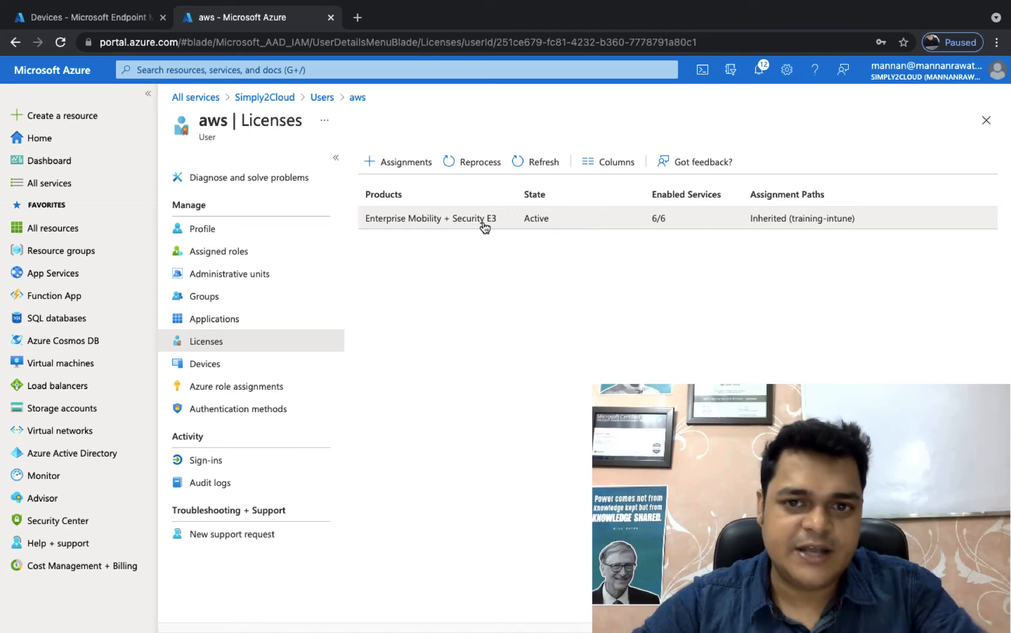
left_click(535, 156)
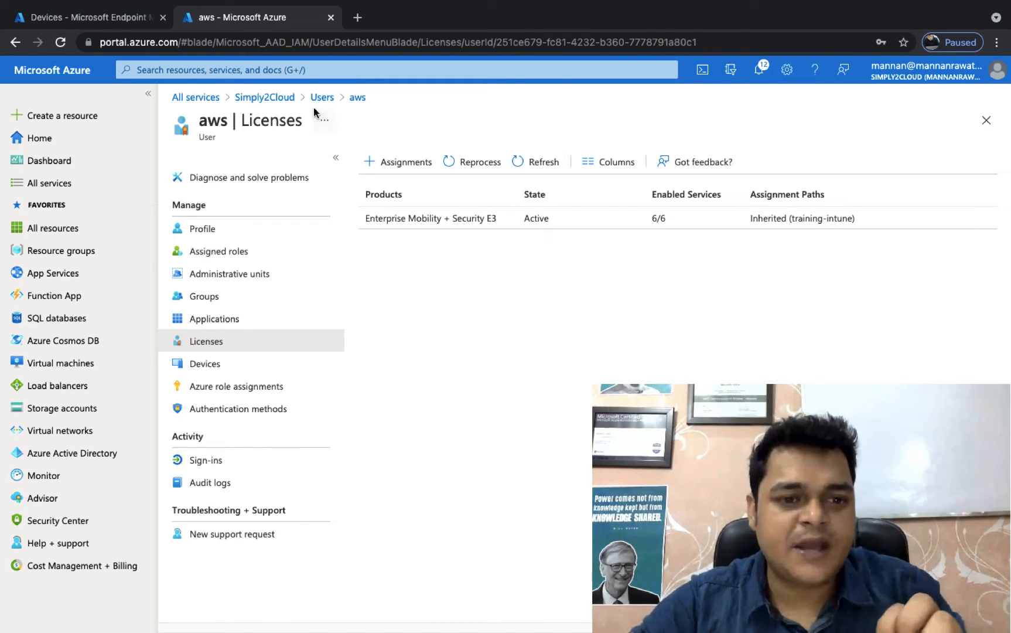
Step: In the directory's Mobility (MDM and MAM) settings for Microsoft Intune, set the MDM user scope to Some with the training-intune group
left_click(265, 97)
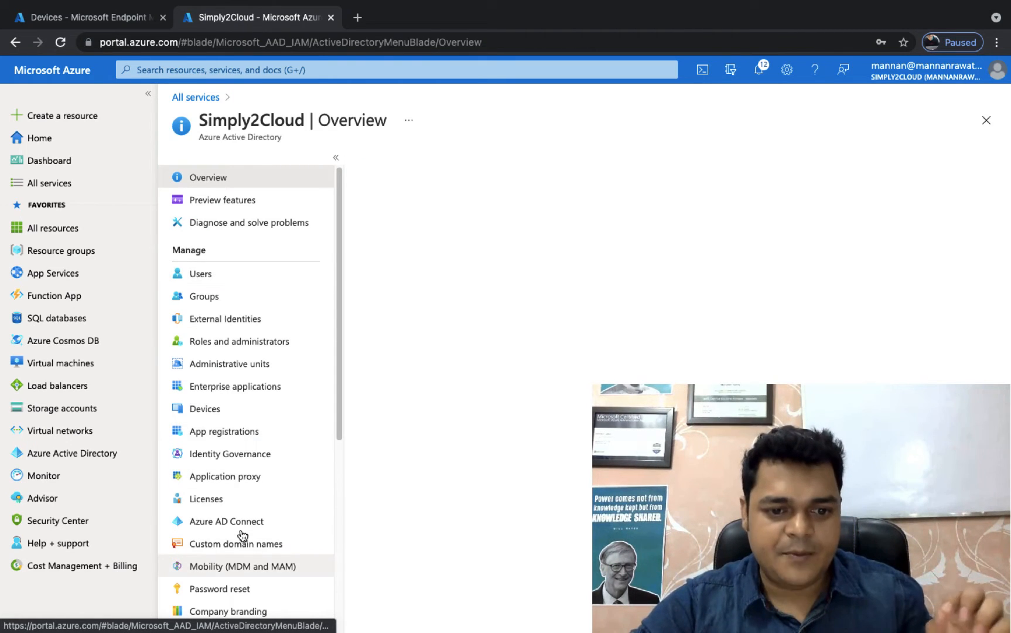
scroll(242, 578, "down", 3)
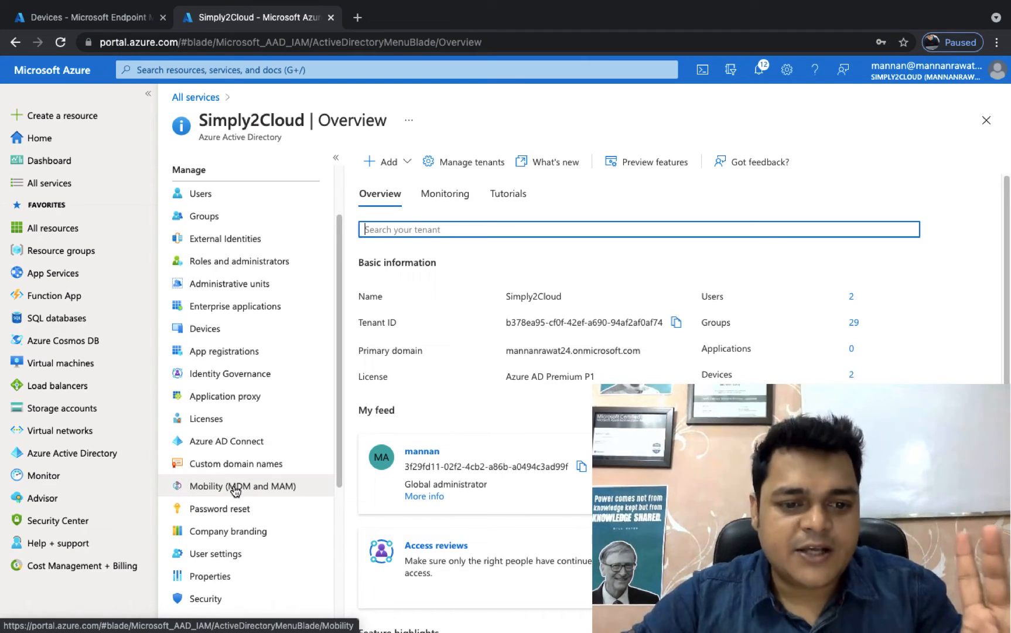
left_click(235, 491)
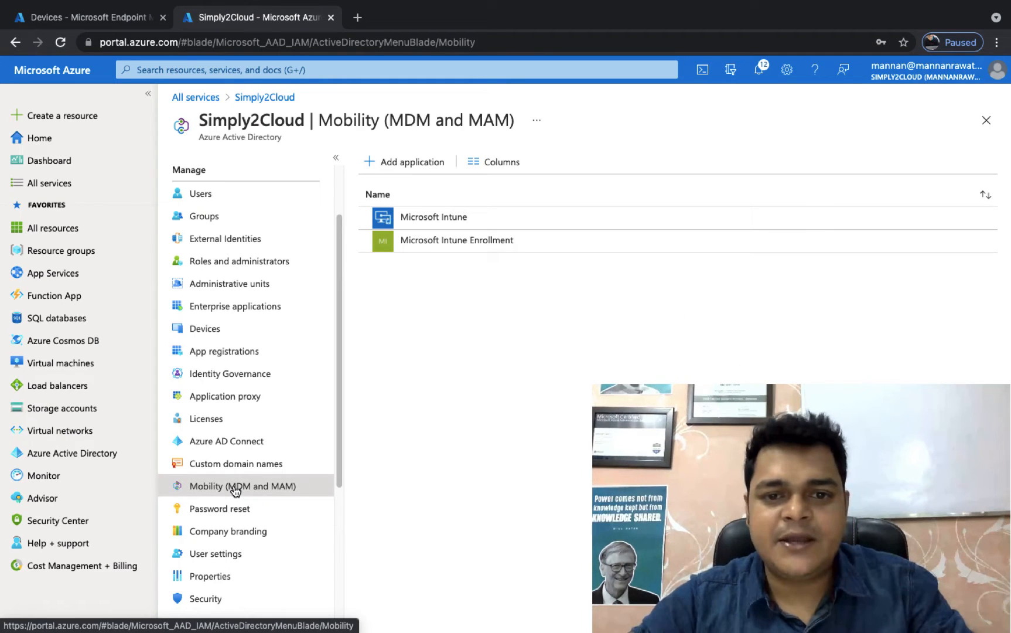
left_click(434, 219)
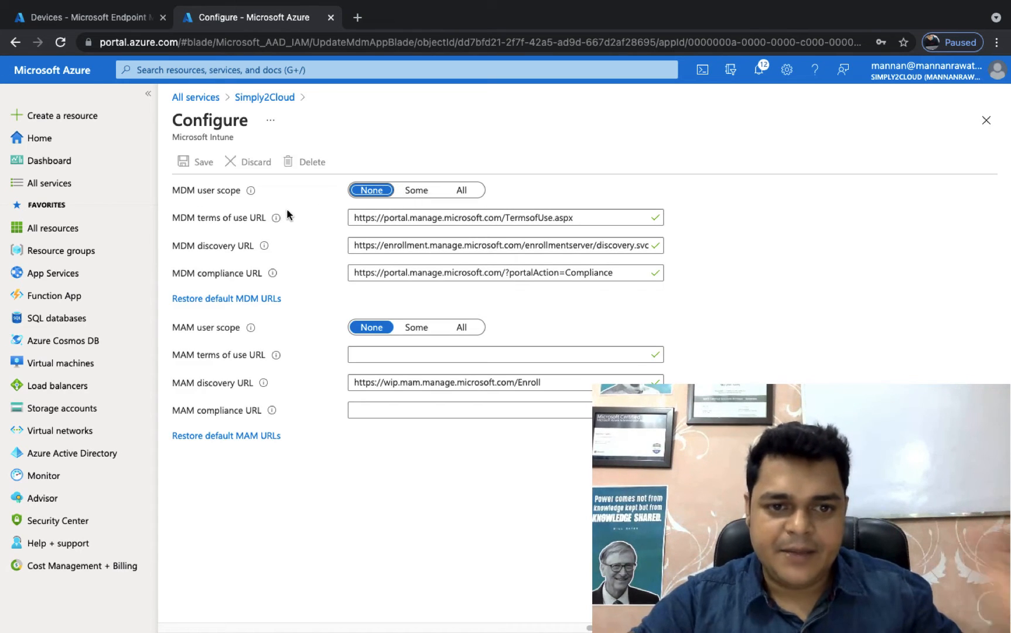
left_click(421, 194)
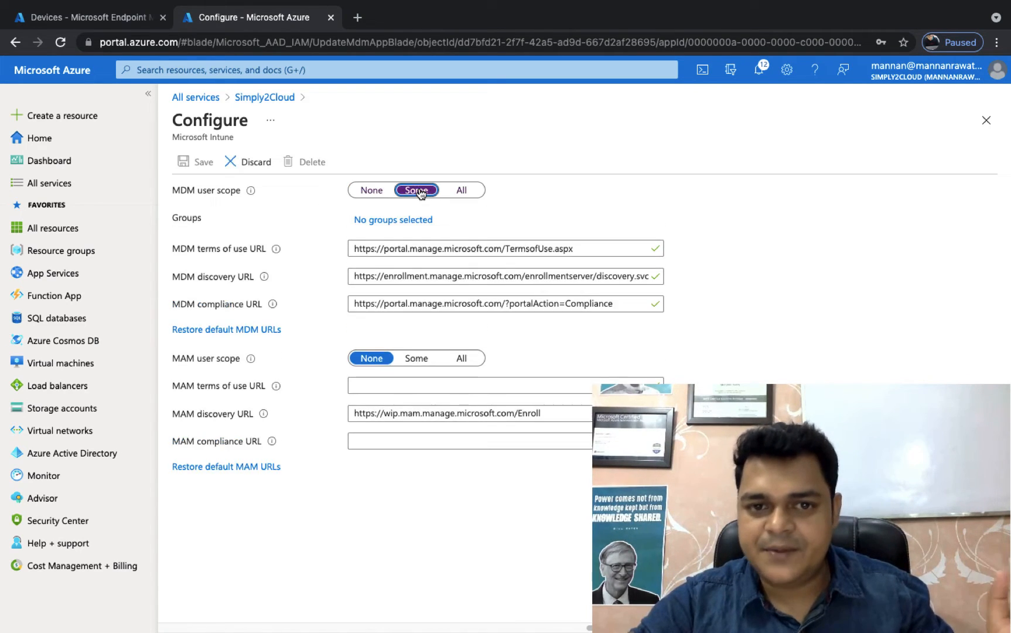
left_click(402, 220)
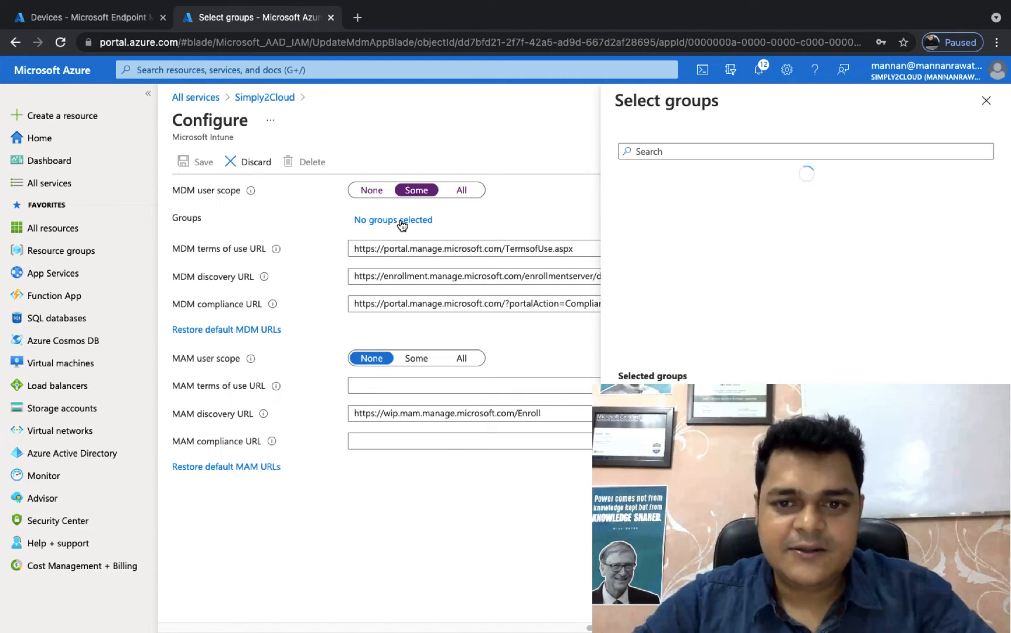
left_click(689, 151)
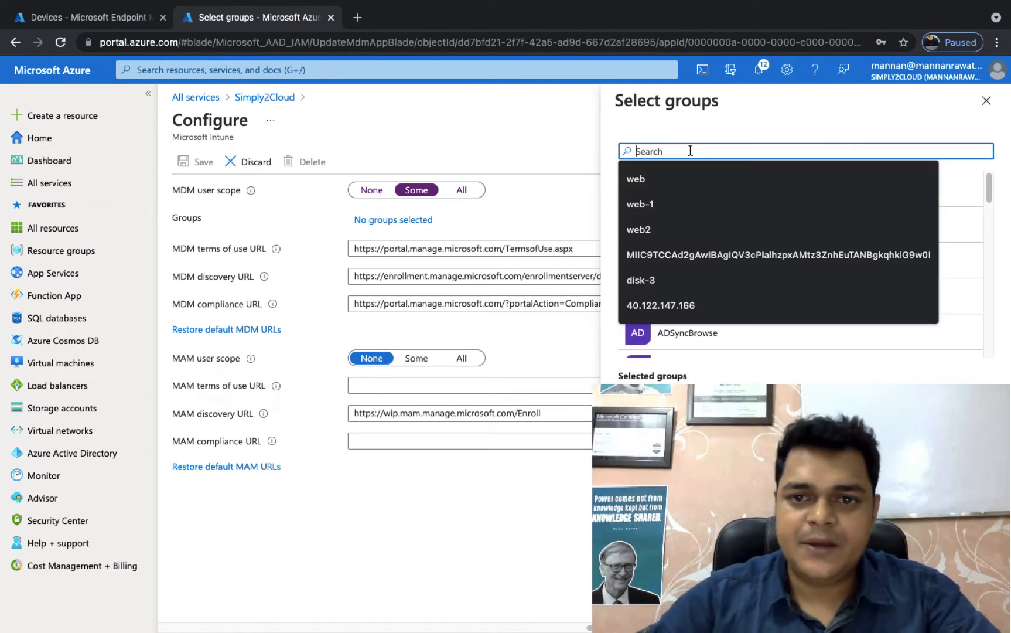
type("training-")
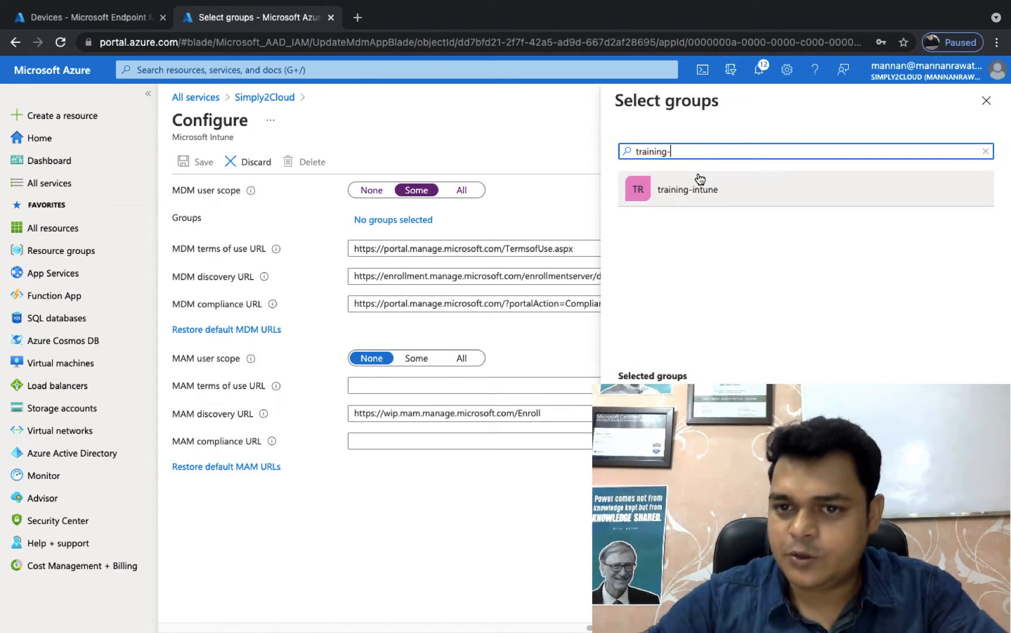
left_click(701, 187)
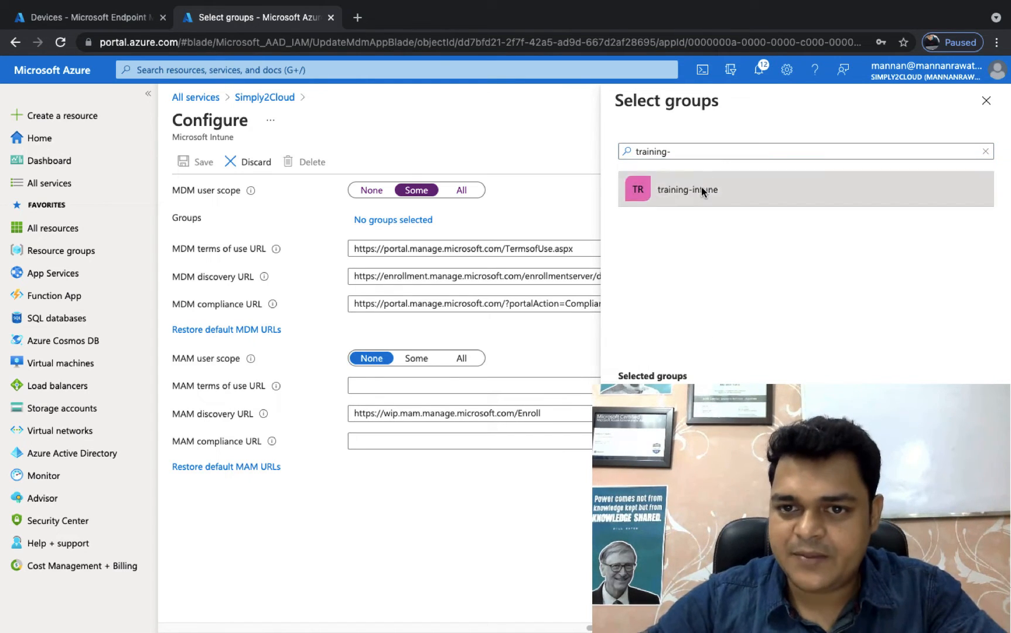
left_click(646, 612)
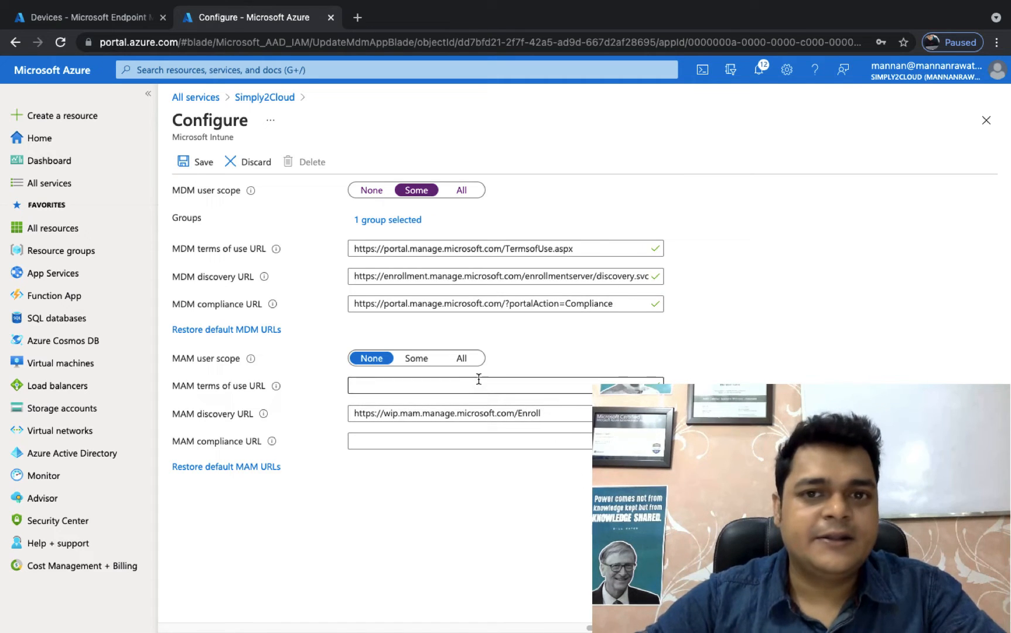
Step: Set the MAM user scope to Some with the training-intune group, and save the Microsoft Intune configuration
left_click(413, 358)
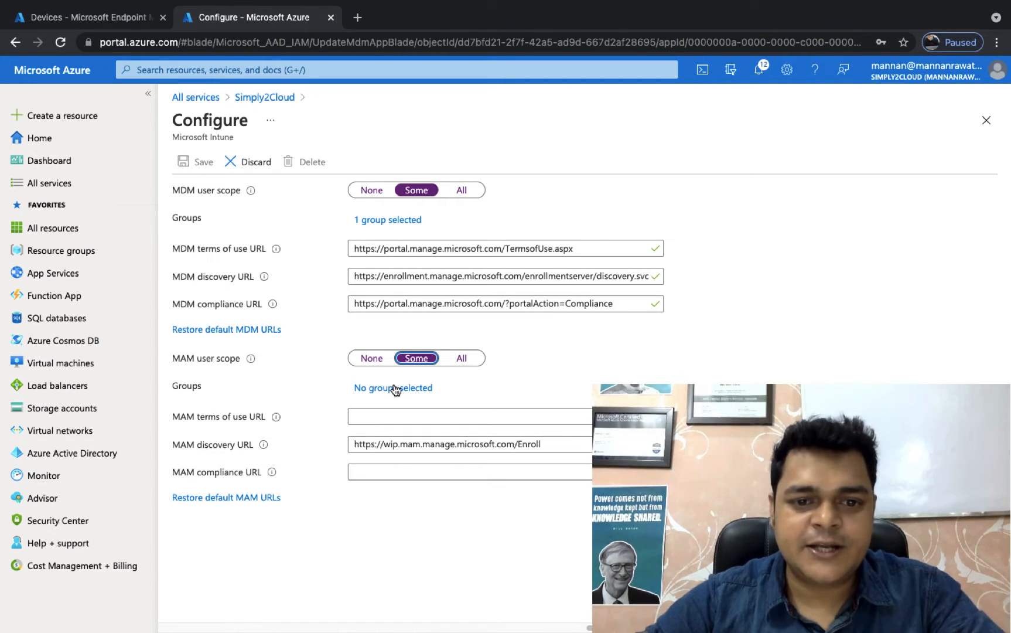
left_click(396, 388)
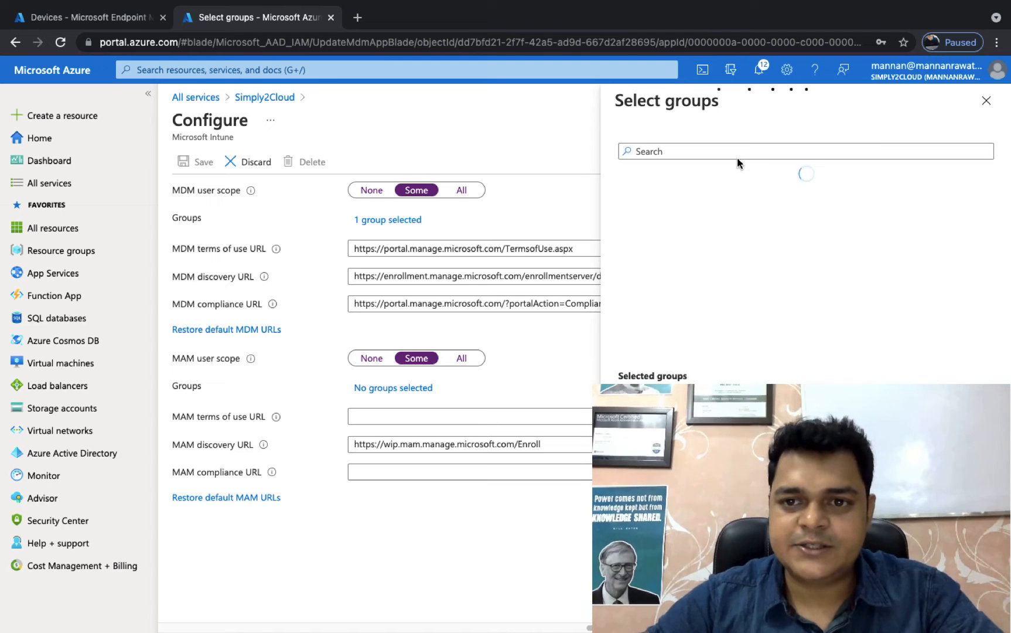
left_click(734, 153)
type("tr")
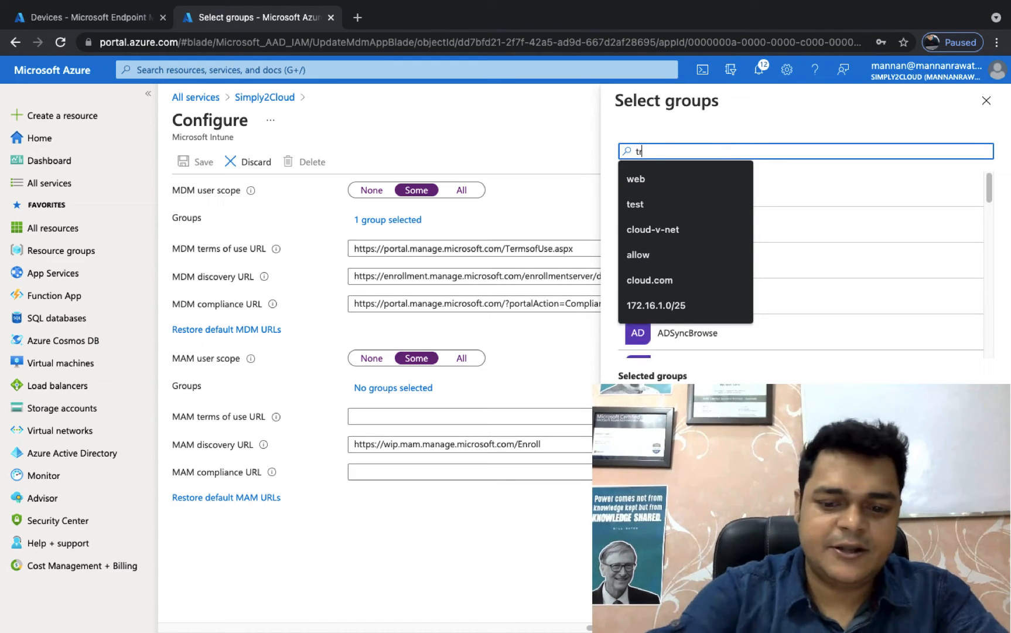
type("aining")
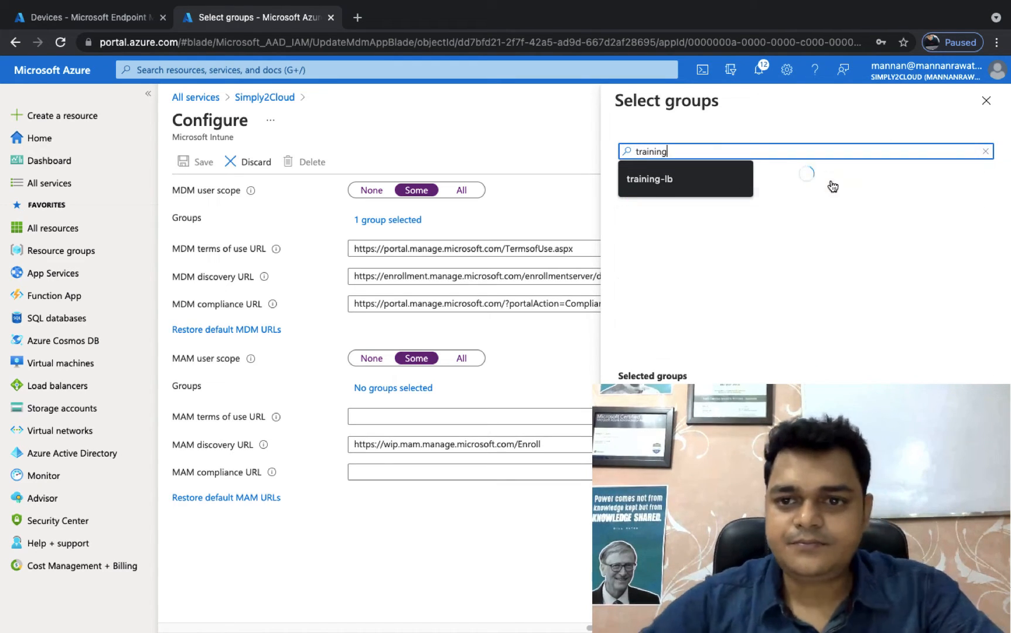
left_click(783, 190)
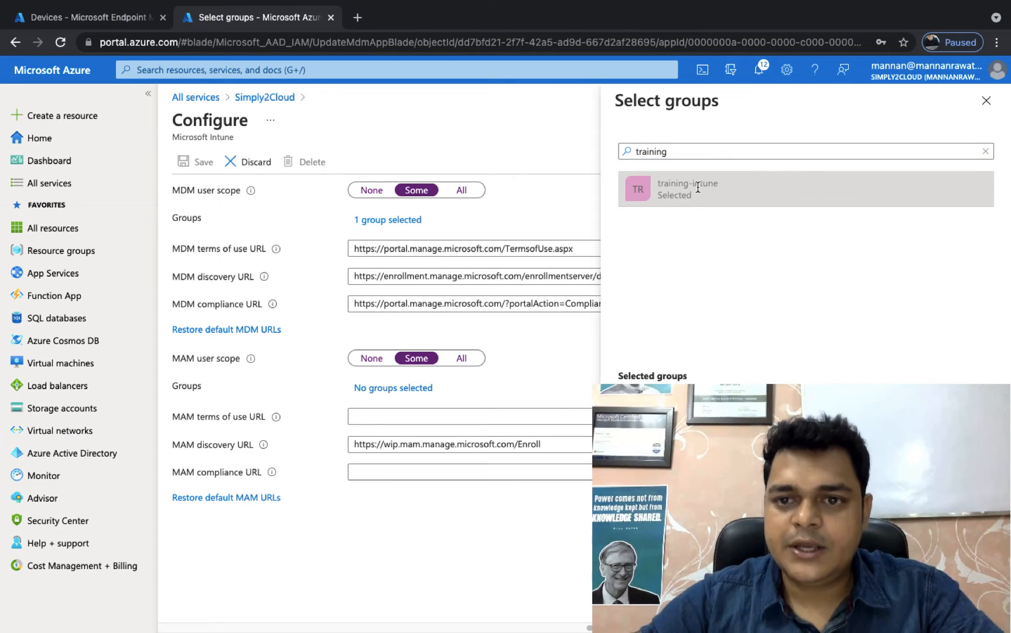
left_click(650, 612)
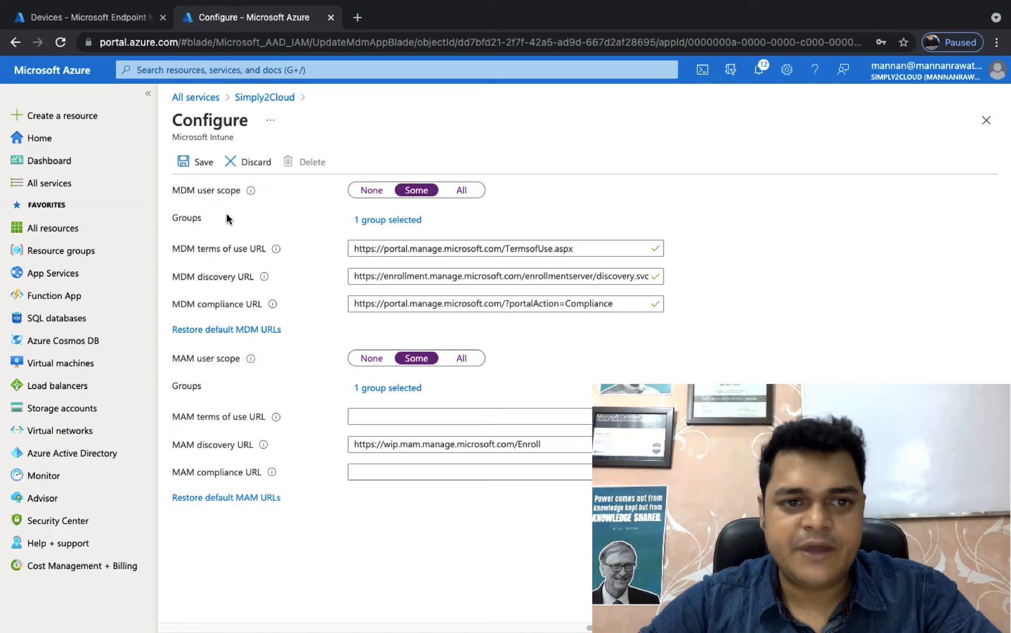
left_click(193, 158)
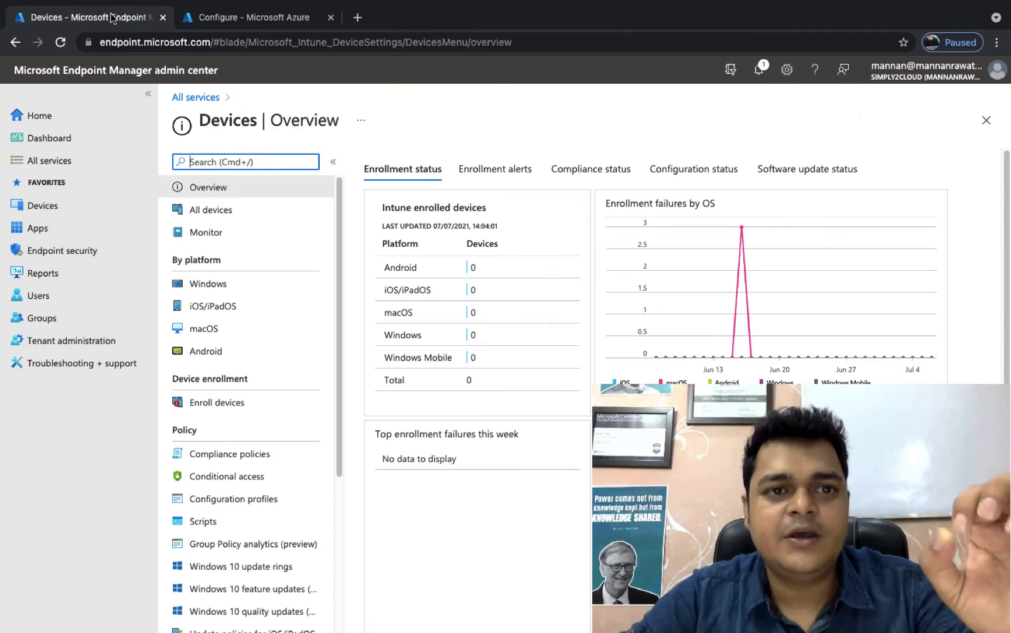
Step: Switch to Microsoft Endpoint Manager admin center and review the Devices enrollment status, revisiting the directory's Mobility (MDM and MAM) page in Azure in between
left_click(113, 18)
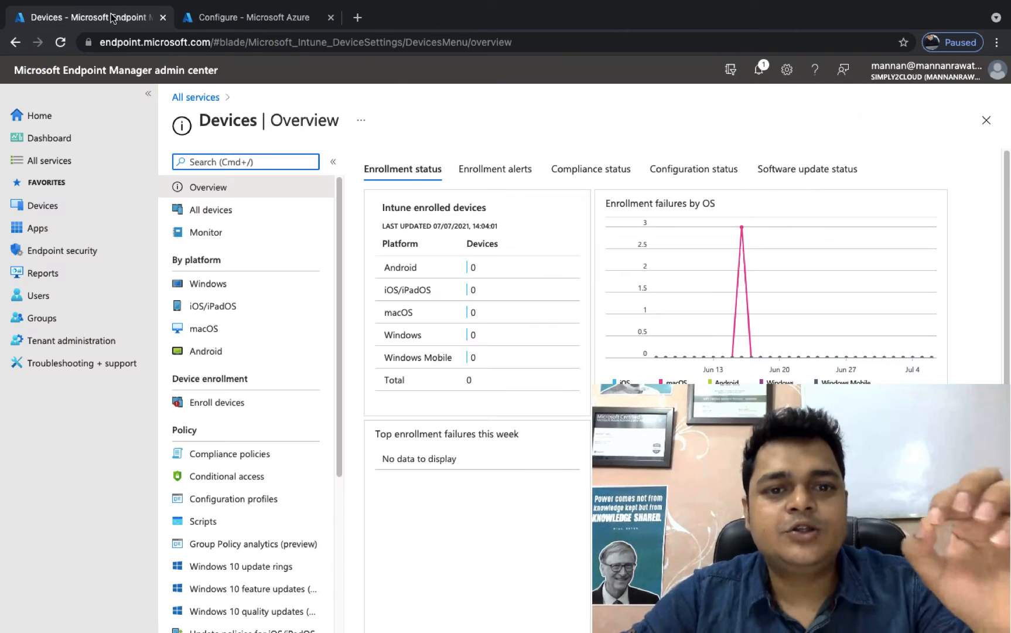
left_click(203, 98)
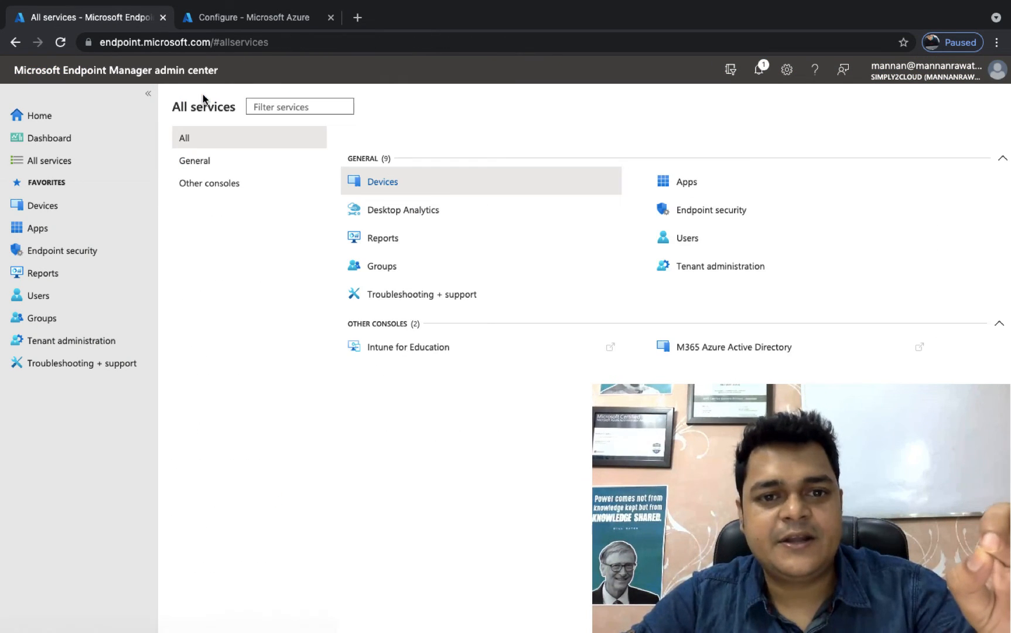
left_click(393, 182)
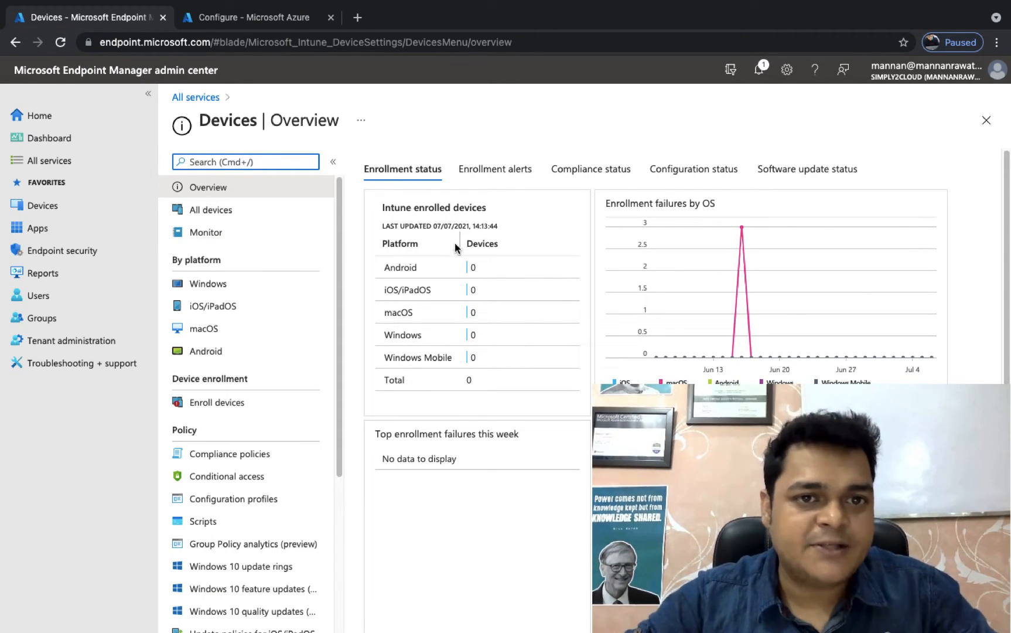
left_click(287, 17)
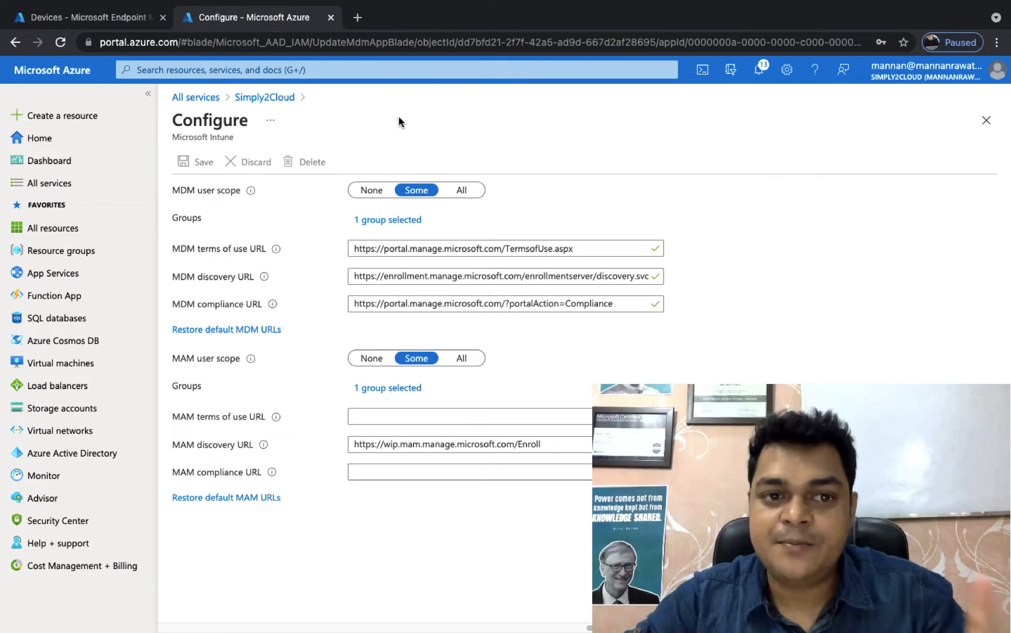
left_click(256, 98)
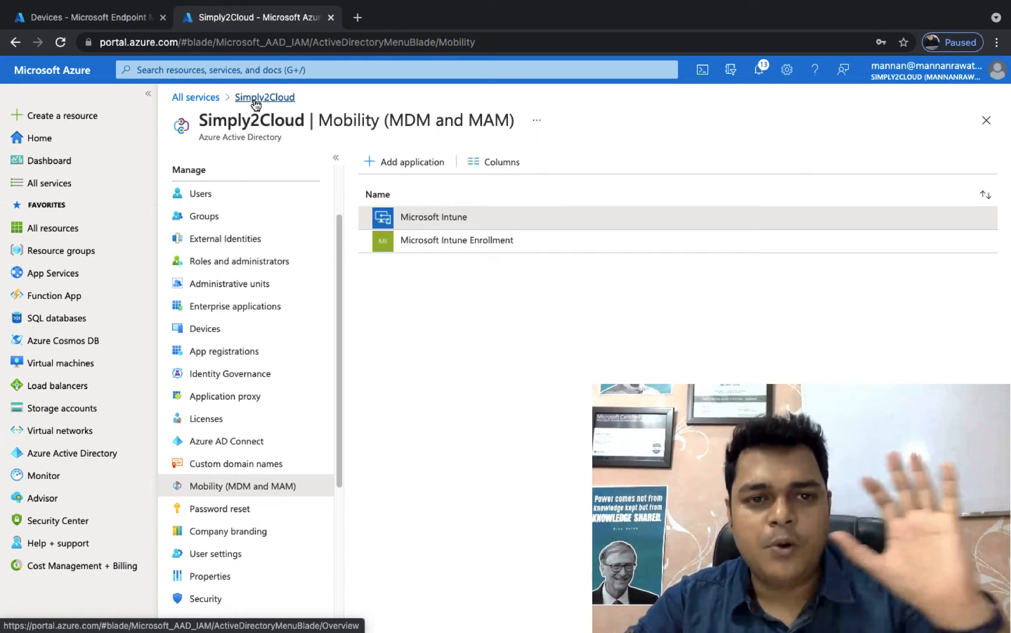
left_click(119, 16)
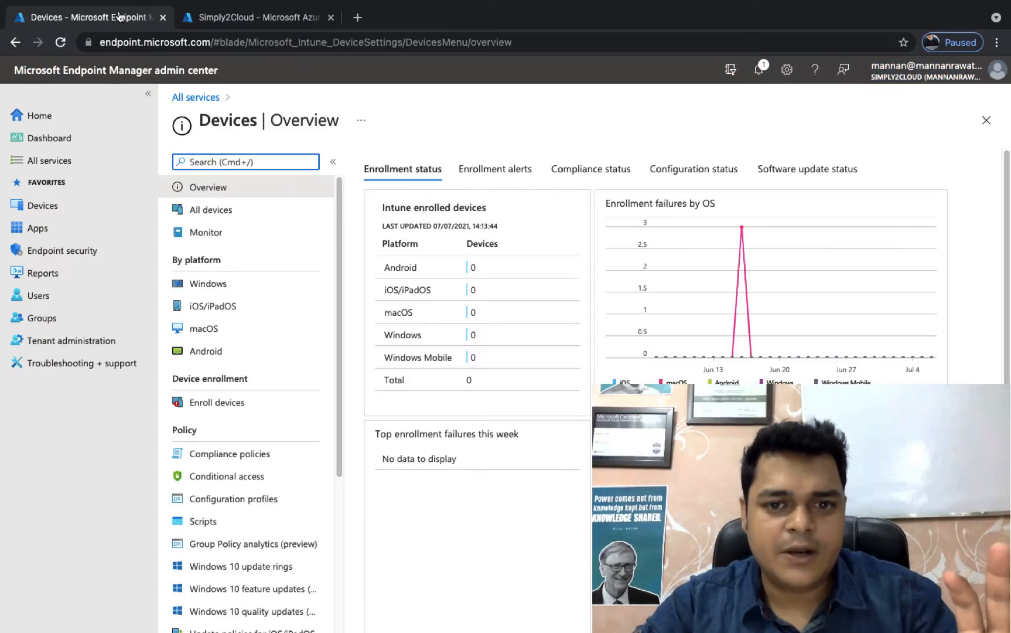
Step: Switch to Microsoft Remote Desktop, connect to the saved Windows PC and refresh its desktop
key("ctrl+Left")
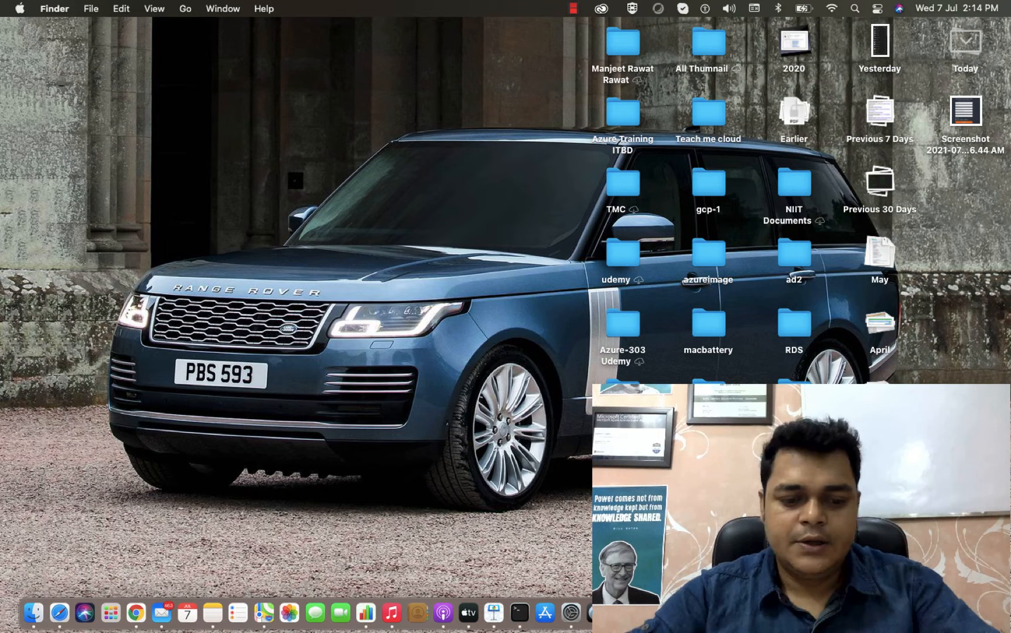
key("super+space")
type("re")
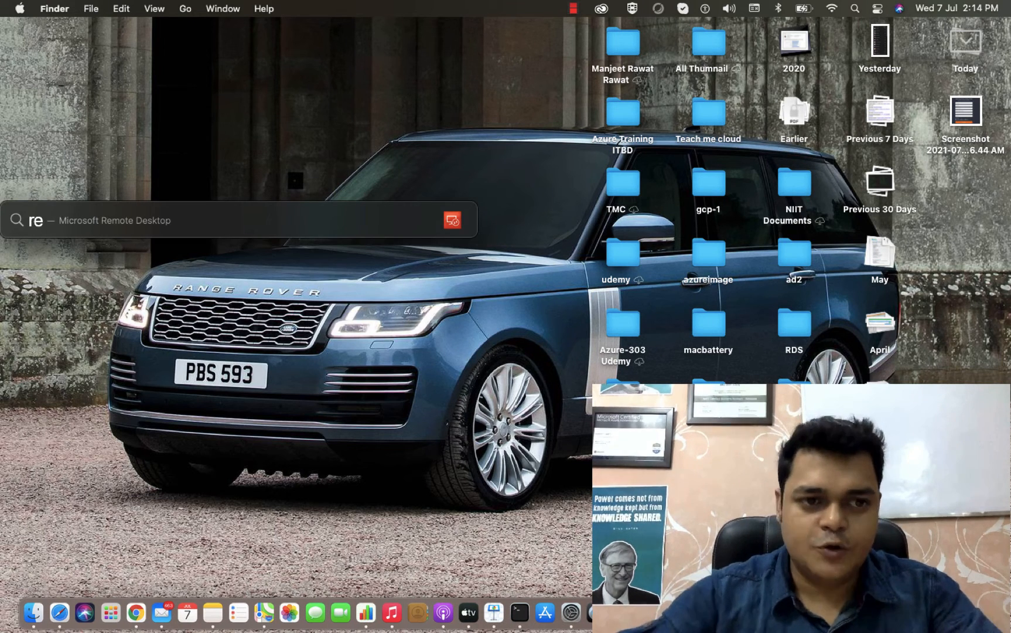
type("mo")
key("Return")
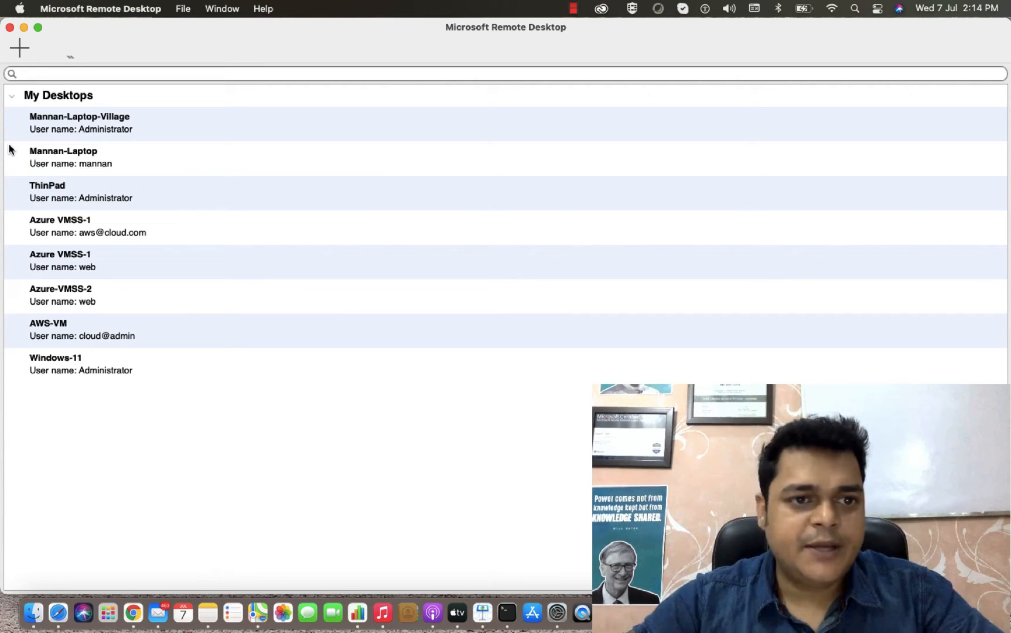
double_click(74, 153)
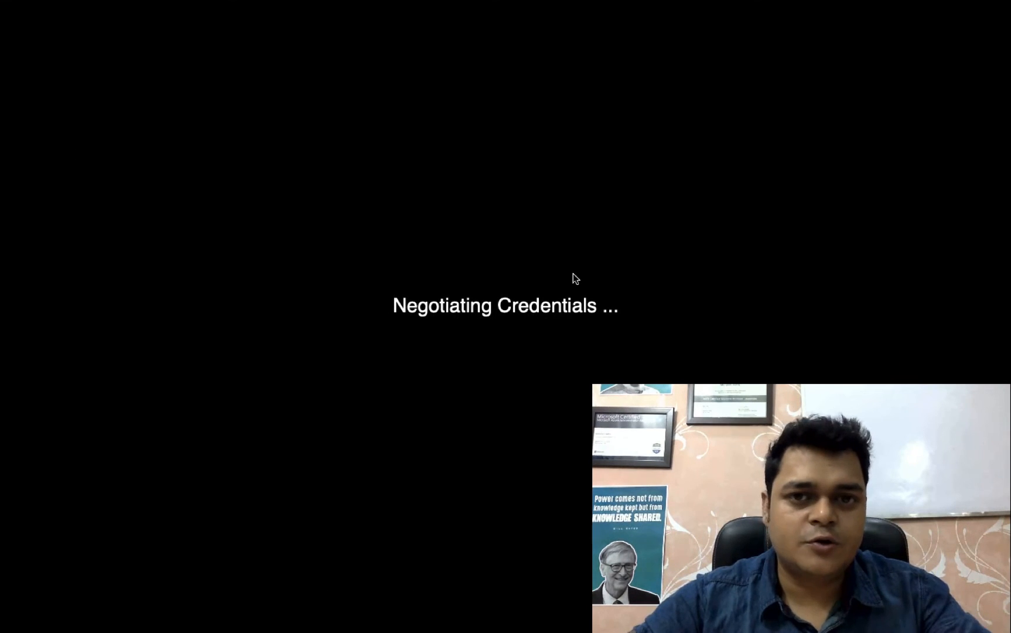
left_click(676, 244)
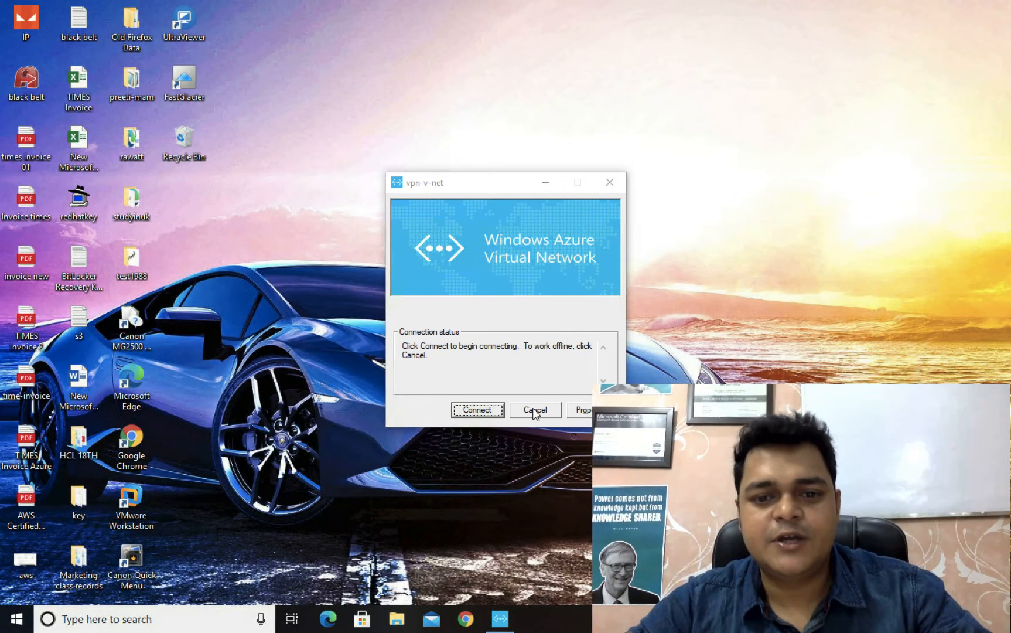
left_click(533, 409)
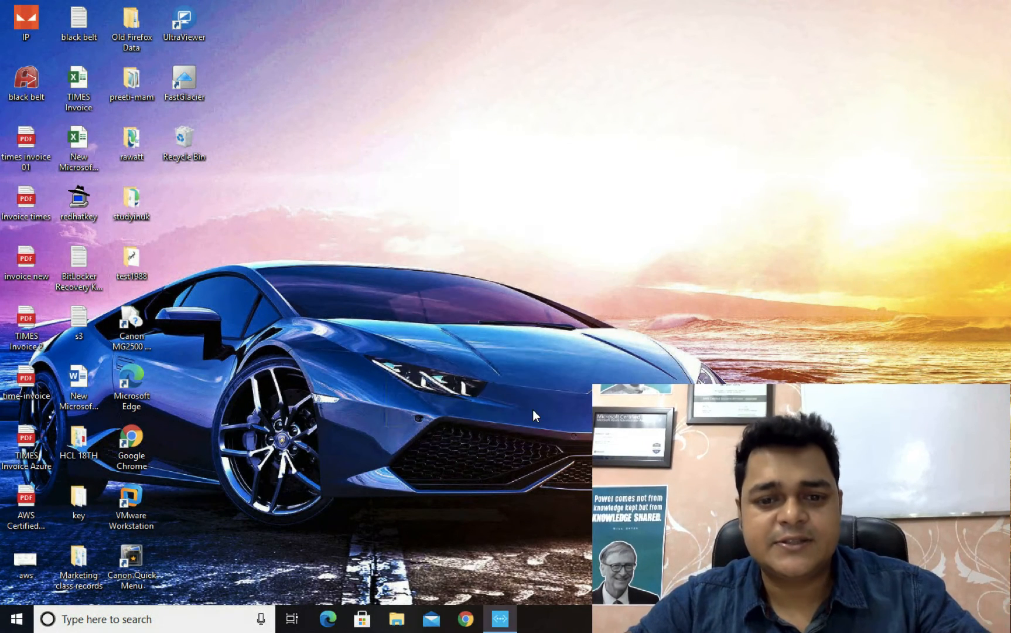
right_click(557, 203)
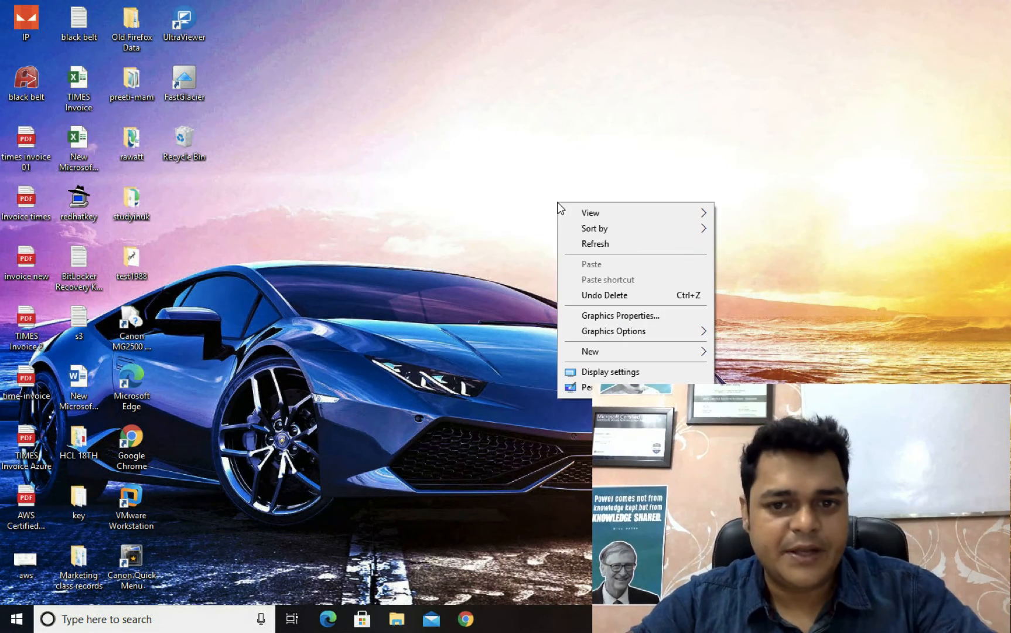
left_click(595, 243)
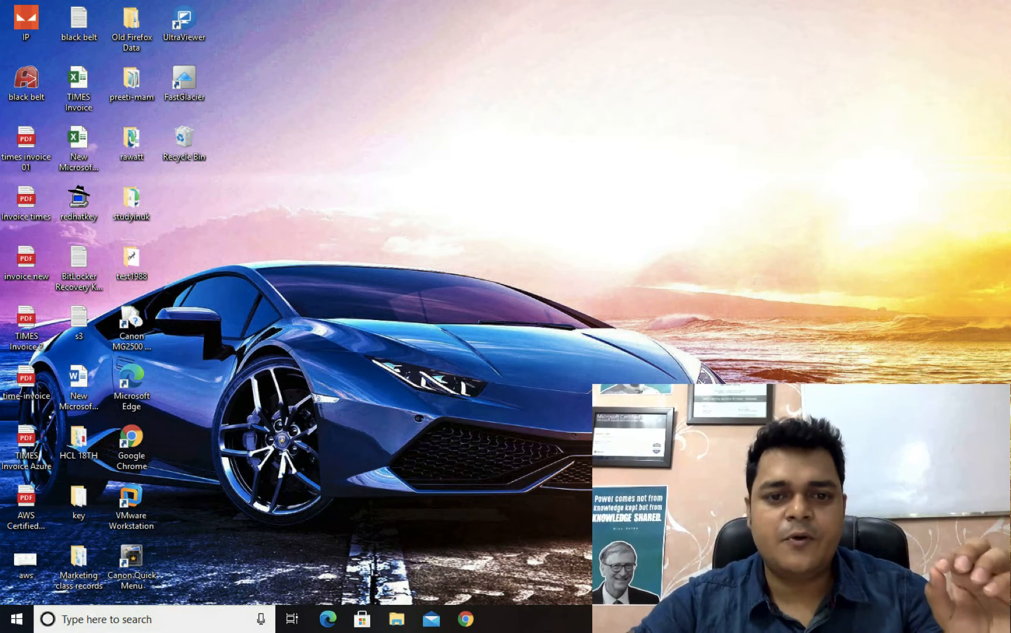
Step: In Chrome, search for "download company portal app for windows" and download the Microsoft Intune Company Portal App from Microsoft's download page
left_click(465, 621)
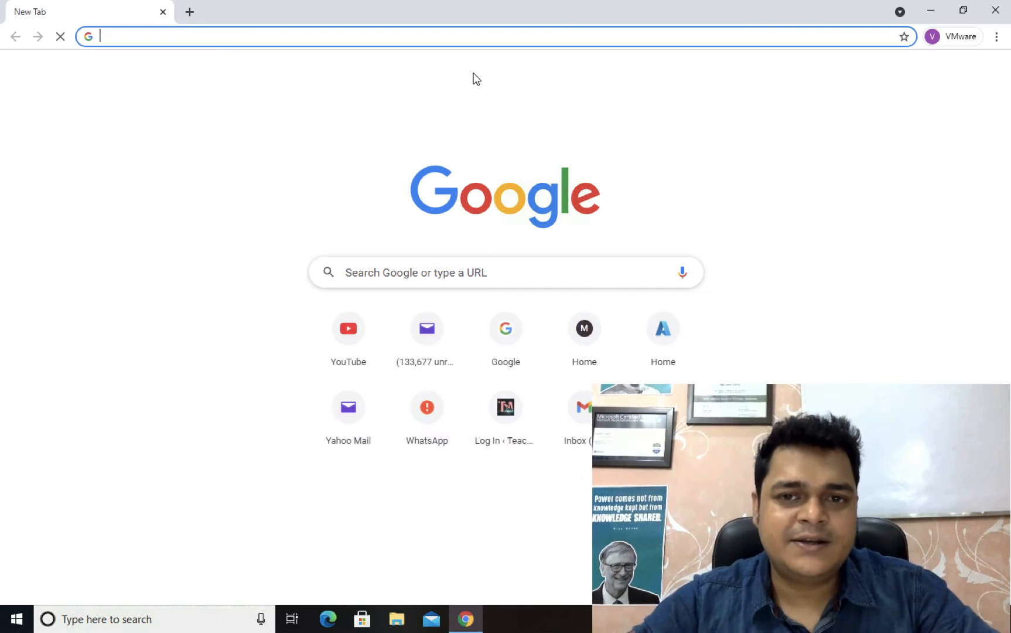
left_click(341, 44)
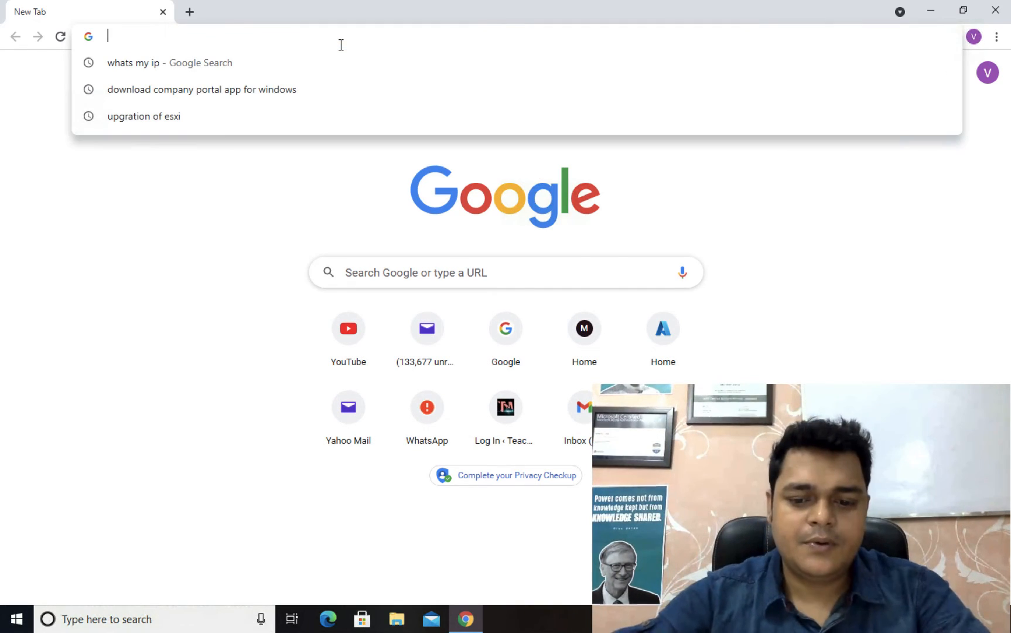
type("download")
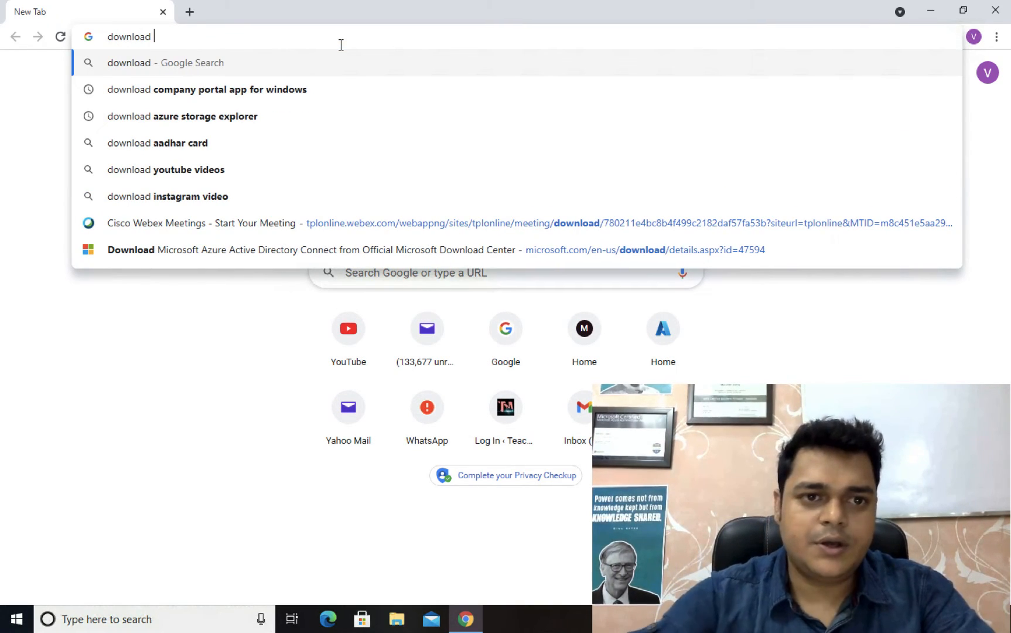
left_click(252, 92)
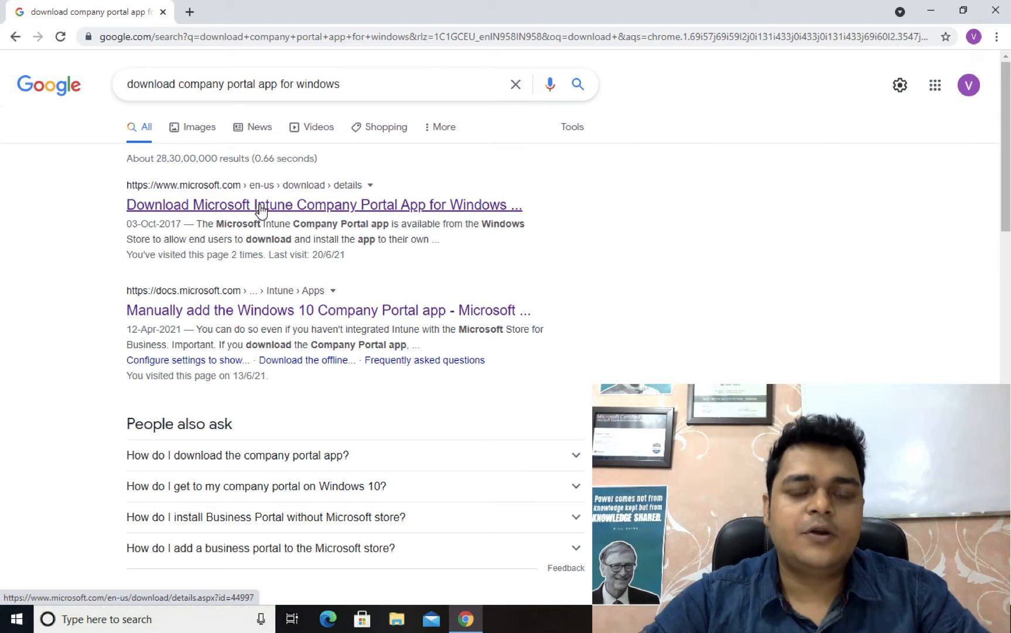
left_click(288, 208)
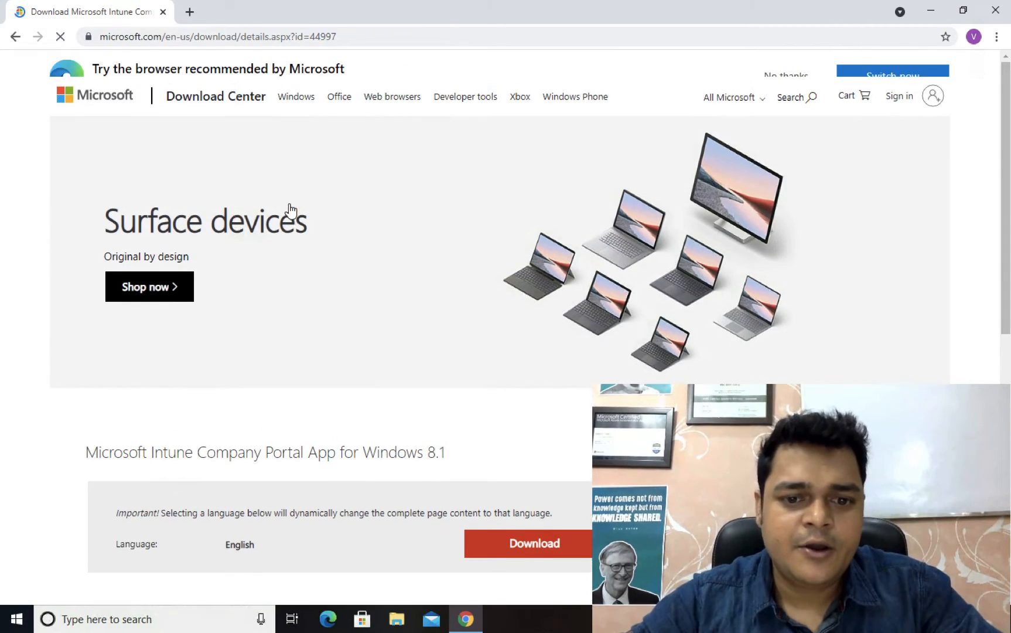
scroll(376, 402, "down", 3)
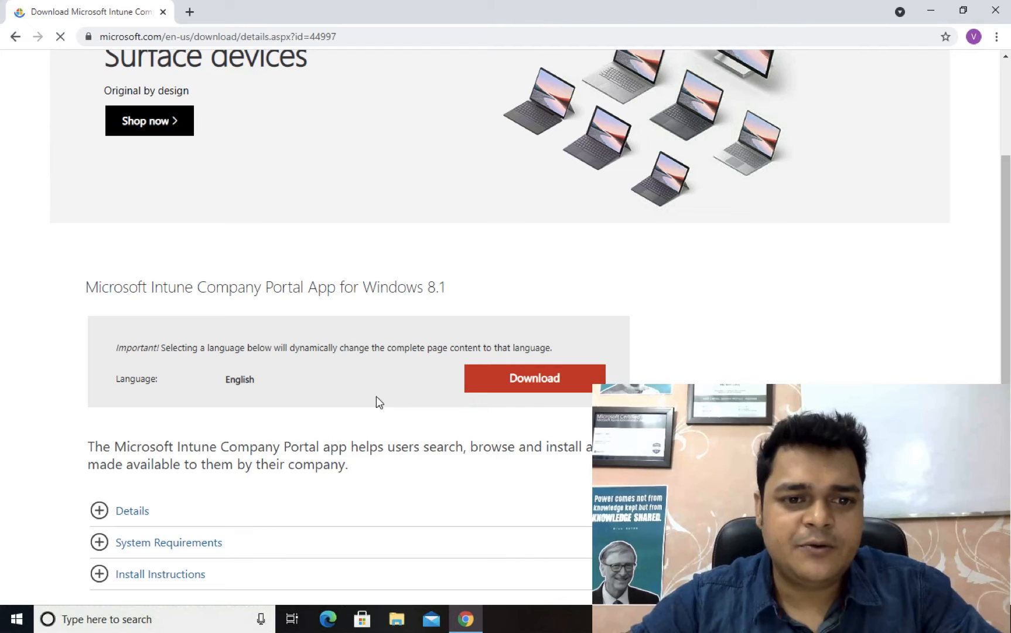
left_click(549, 378)
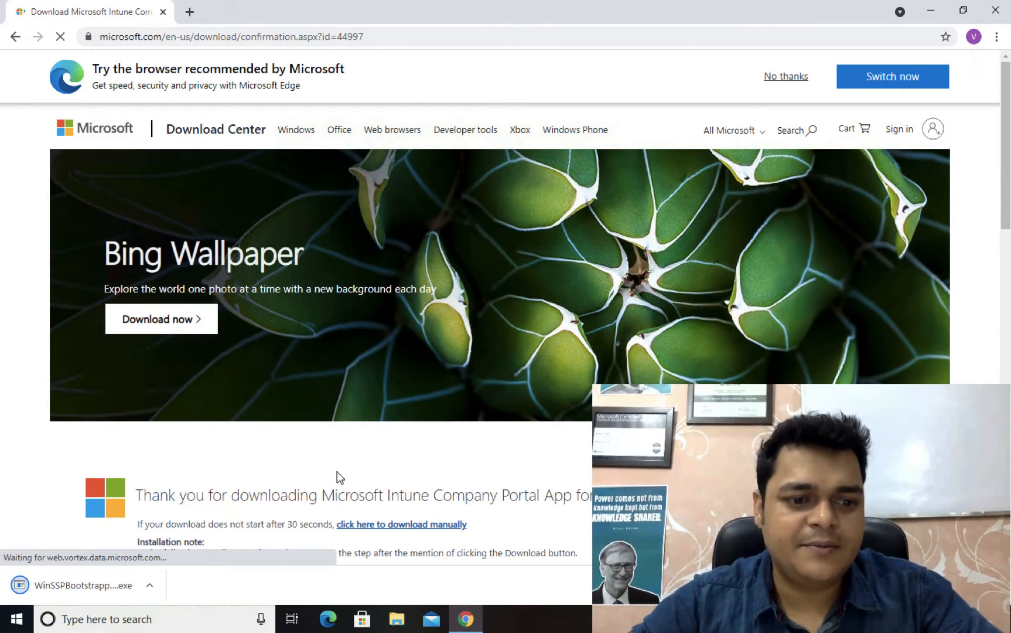
Step: Run the downloaded WinSSPBootstrapper installer with the browser minimized, and accept the Company Portal license terms
left_click(150, 587)
left_click(174, 498)
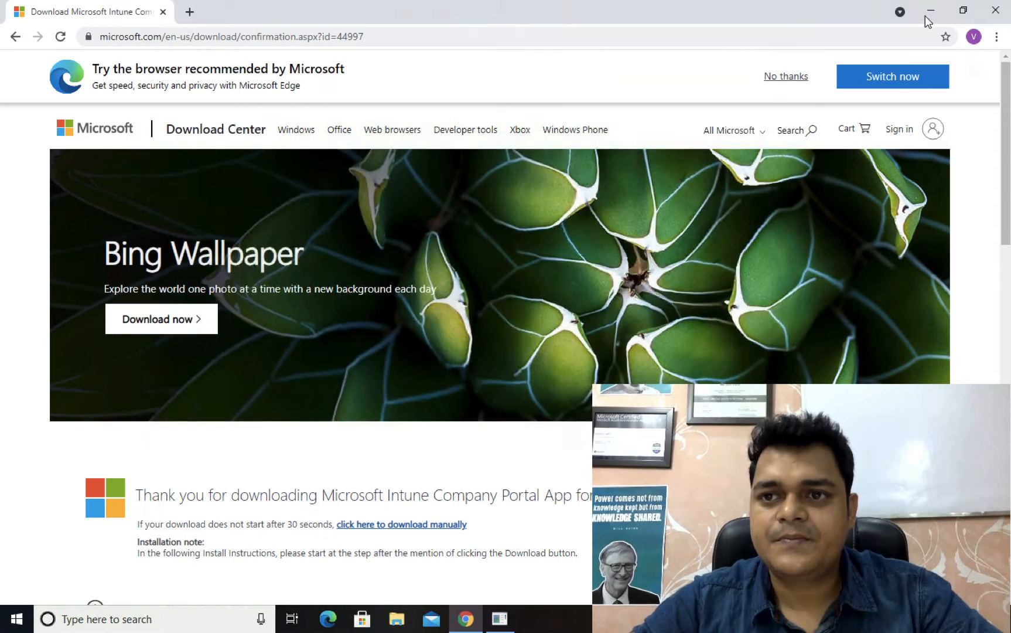
left_click(925, 16)
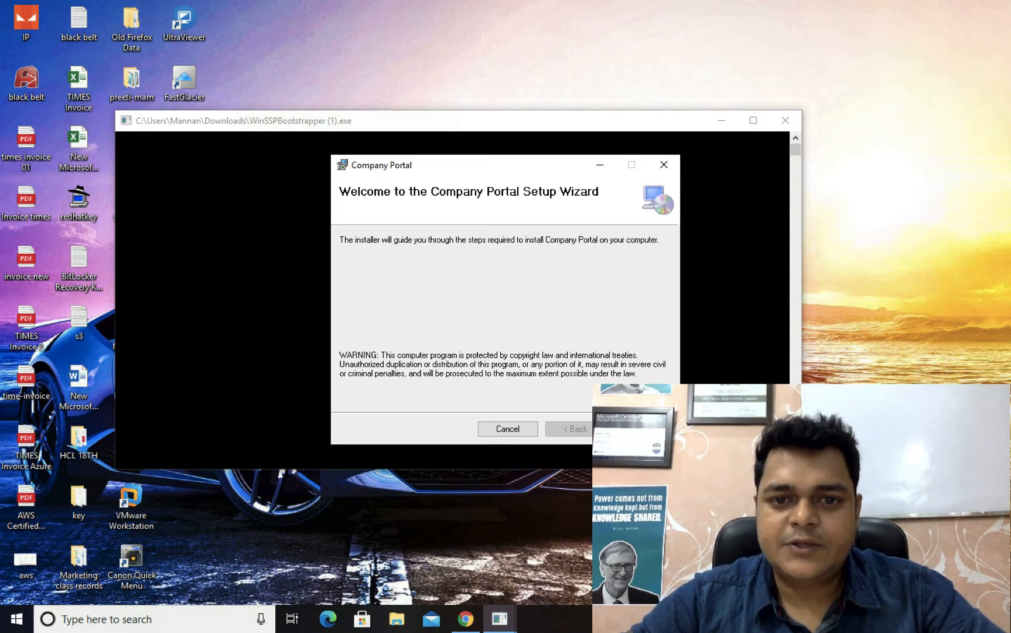
left_click(643, 429)
left_click(496, 397)
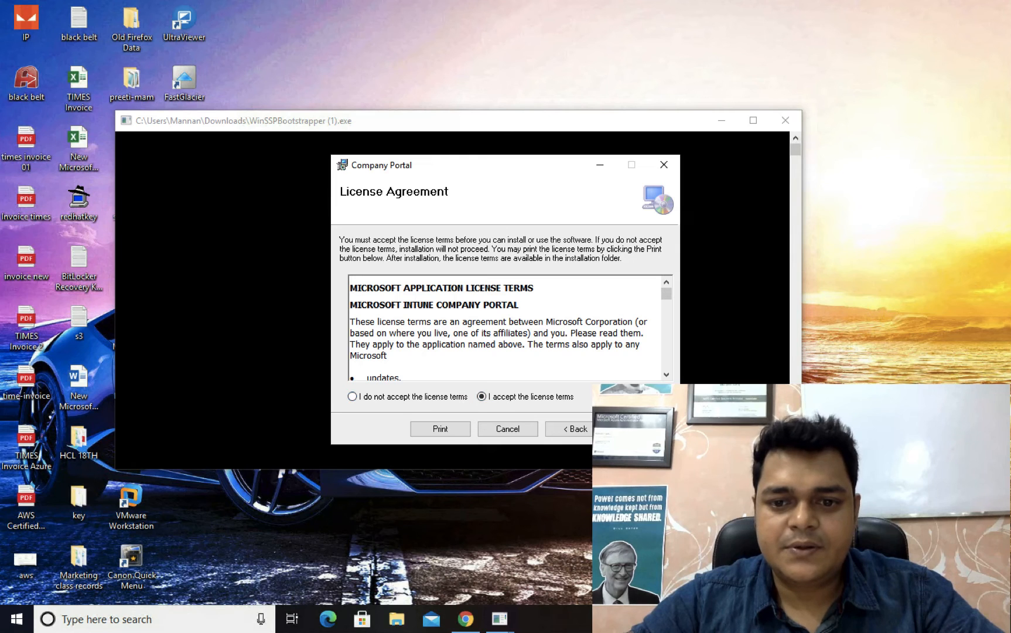
left_click(643, 429)
Step: Confirm the Company Portal installation, allow it to make changes to the device, and refresh the desktop
left_click(643, 429)
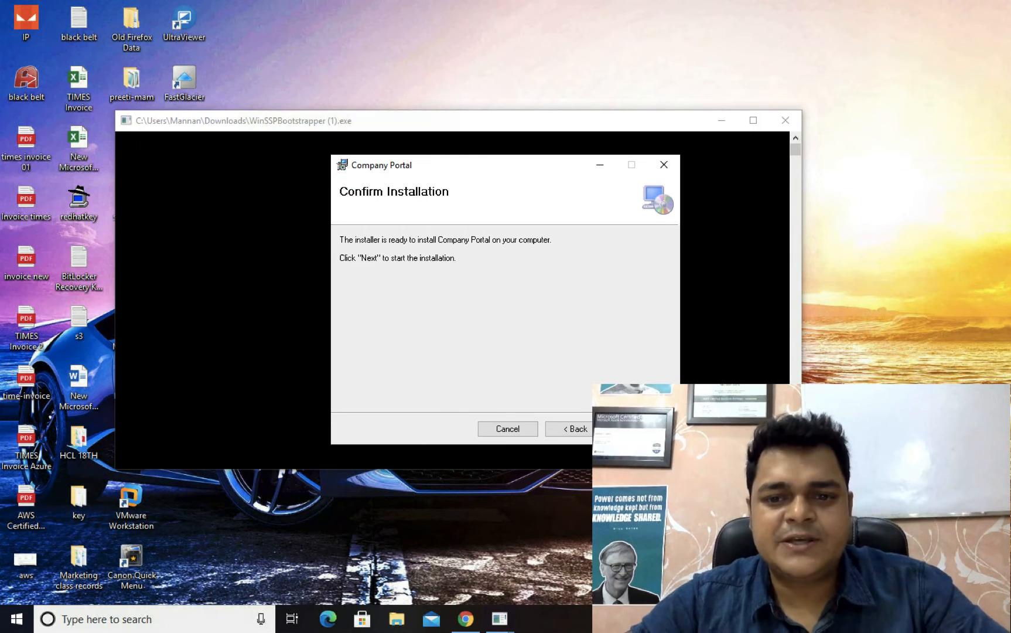
left_click(643, 429)
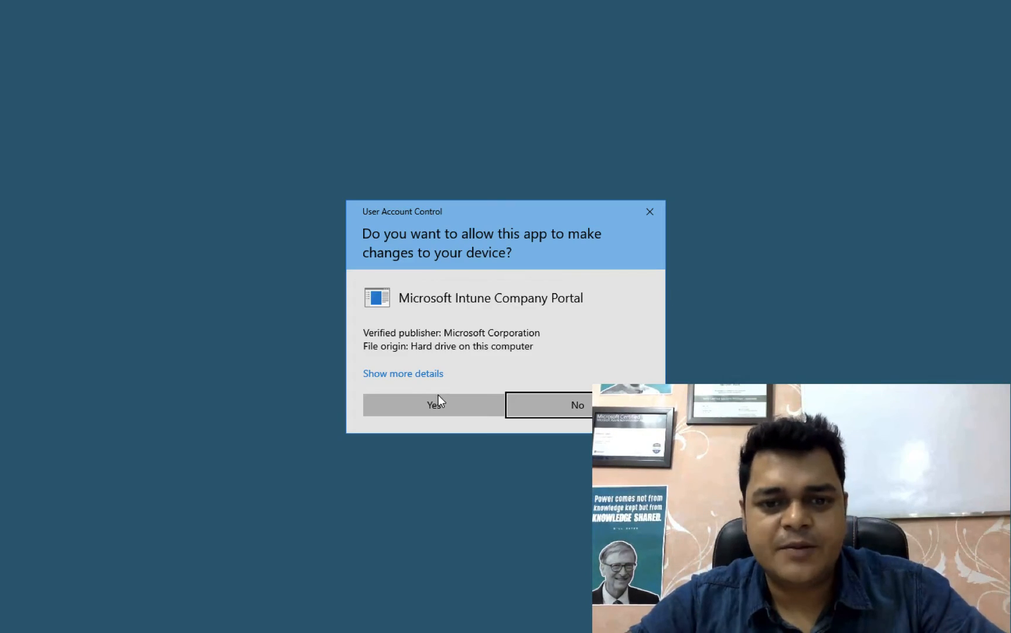
left_click(438, 395)
left_click(789, 118)
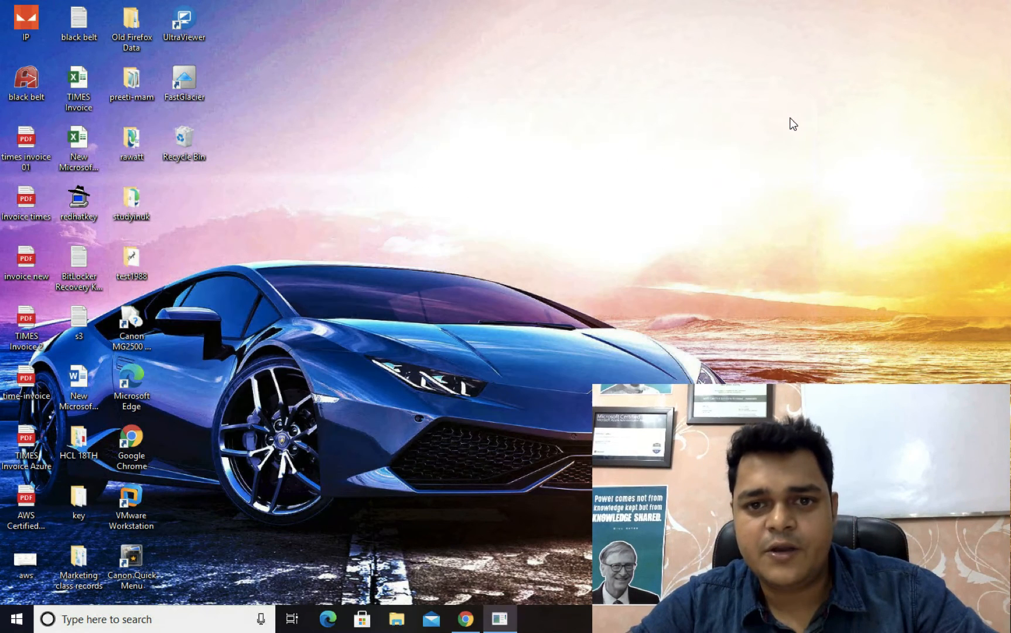
right_click(573, 283)
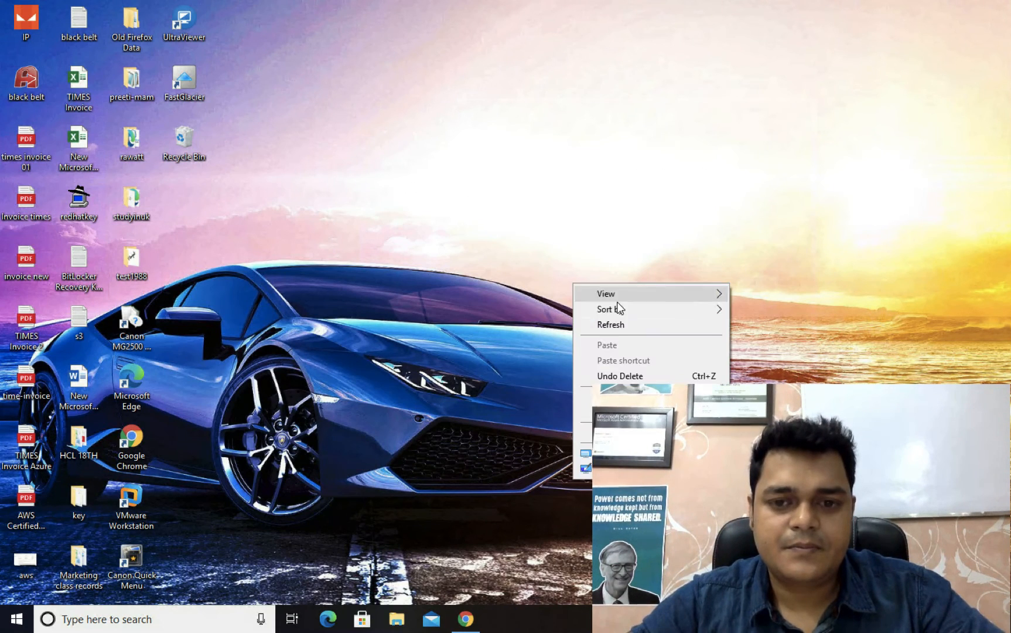
left_click(628, 324)
Step: Return to Chrome, bring up its download list and show WinSSPBootstrapper (1).exe in its folder
left_click(471, 625)
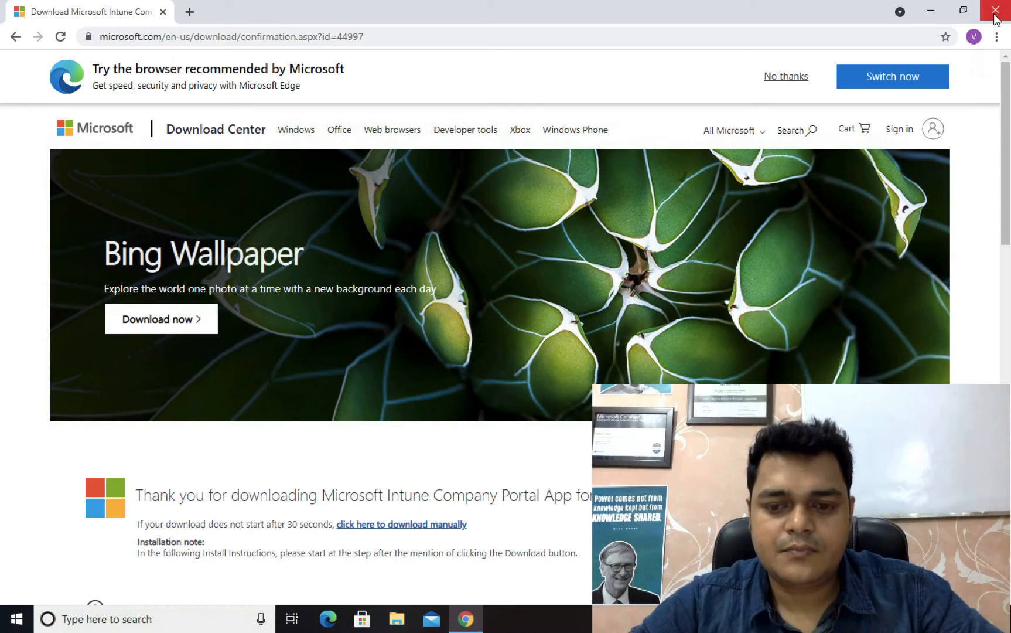
scroll(258, 519, "down", 5)
scroll(259, 518, "up", 5)
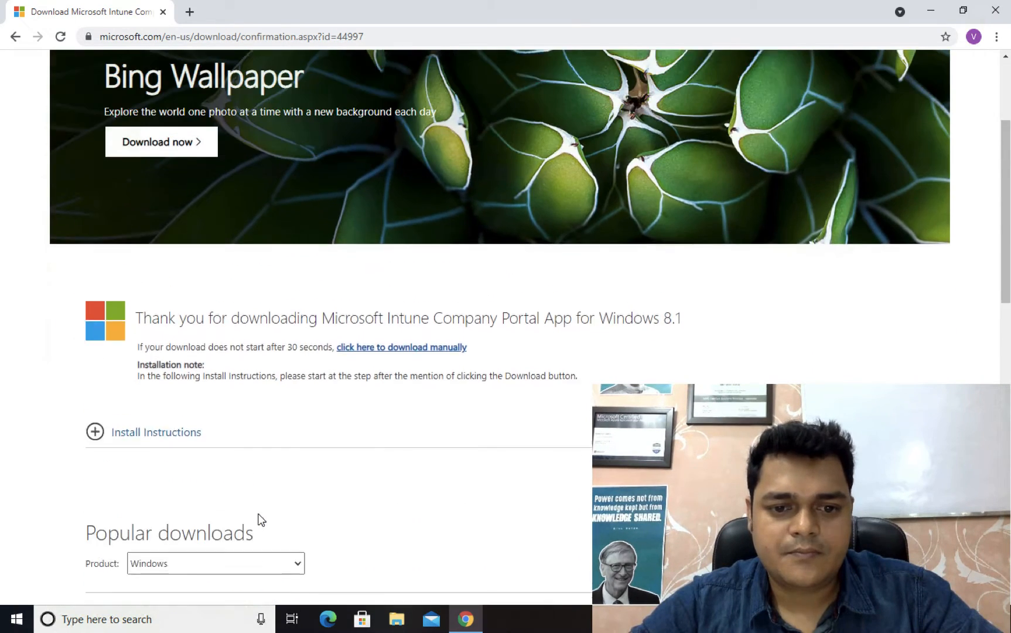
left_click(996, 37)
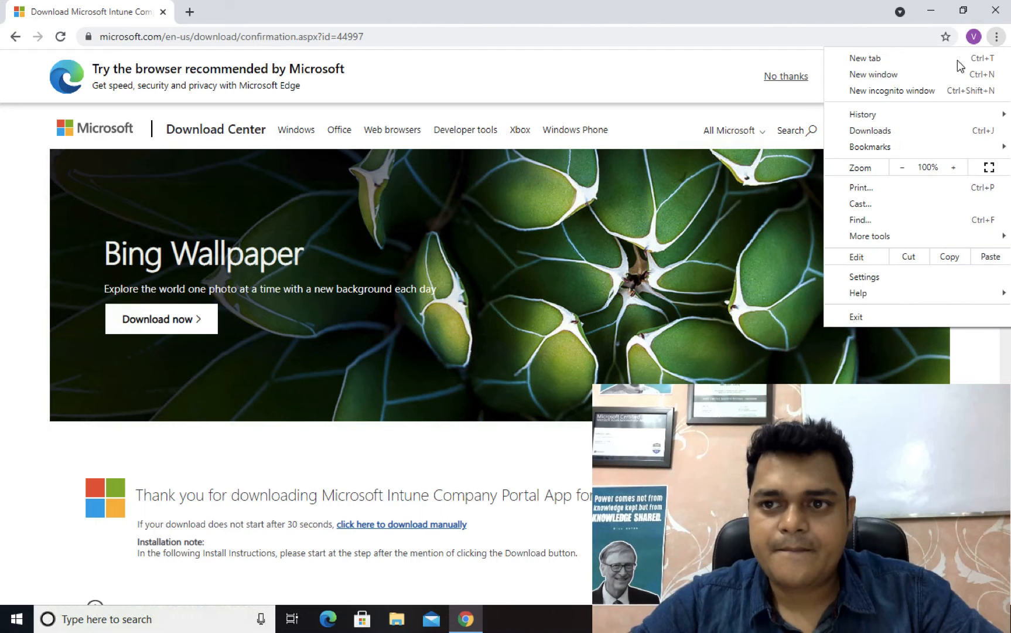
key("Escape")
key("ctrl+j")
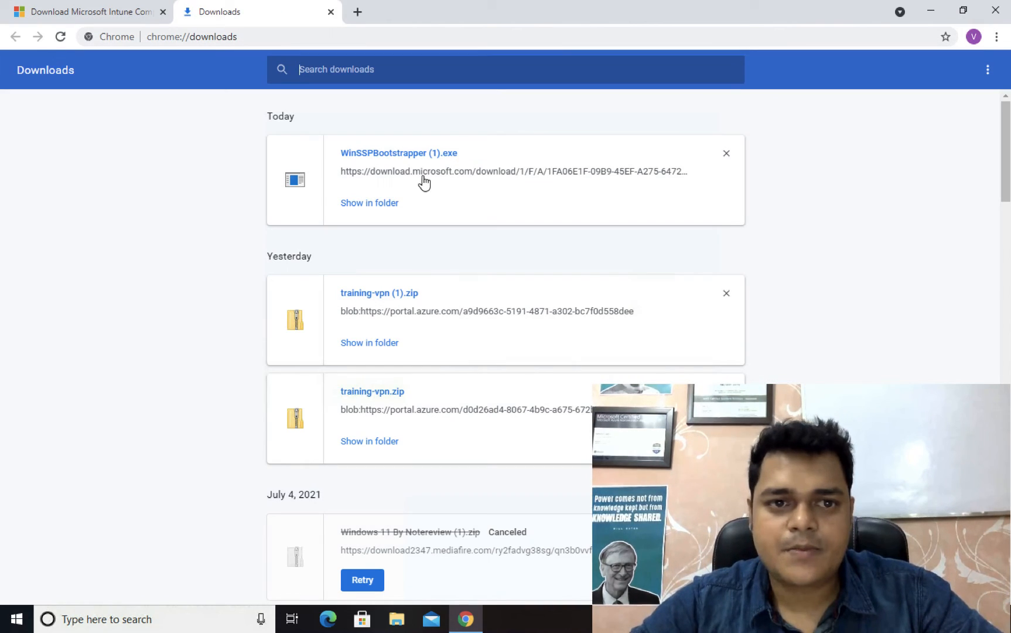
left_click(377, 208)
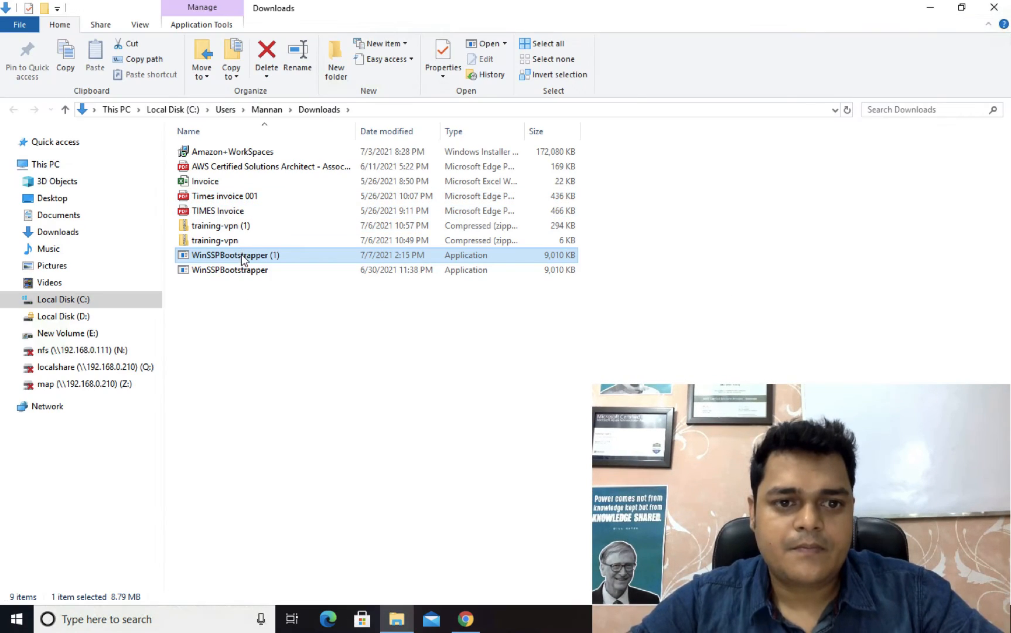
Step: Run WinSSPBootstrapper (1) again, repair Company Portal with permission to change the device, and close the setup wizard
double_click(242, 258)
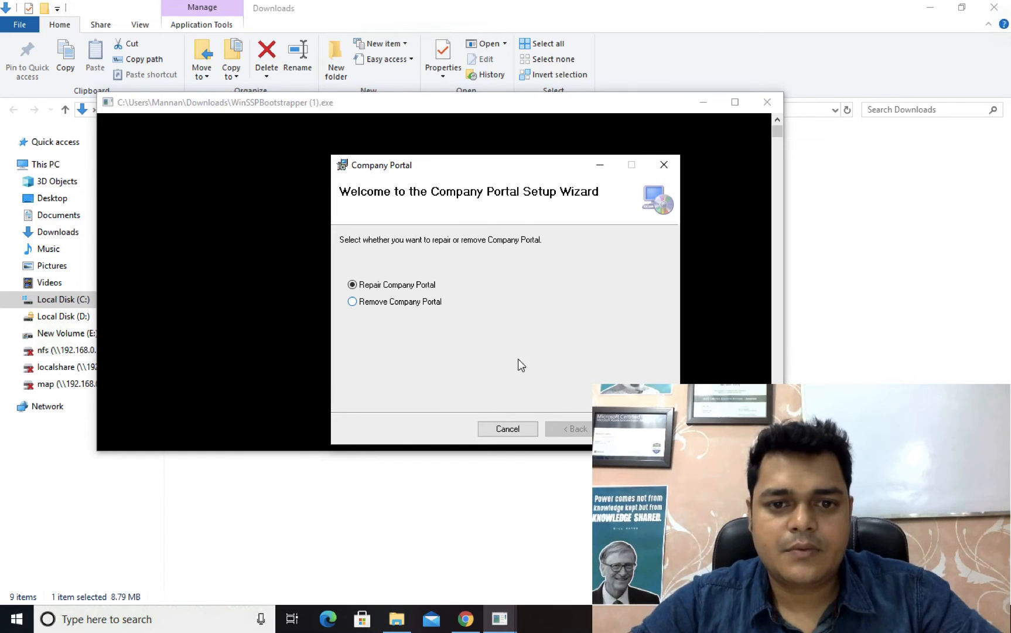
key("Return")
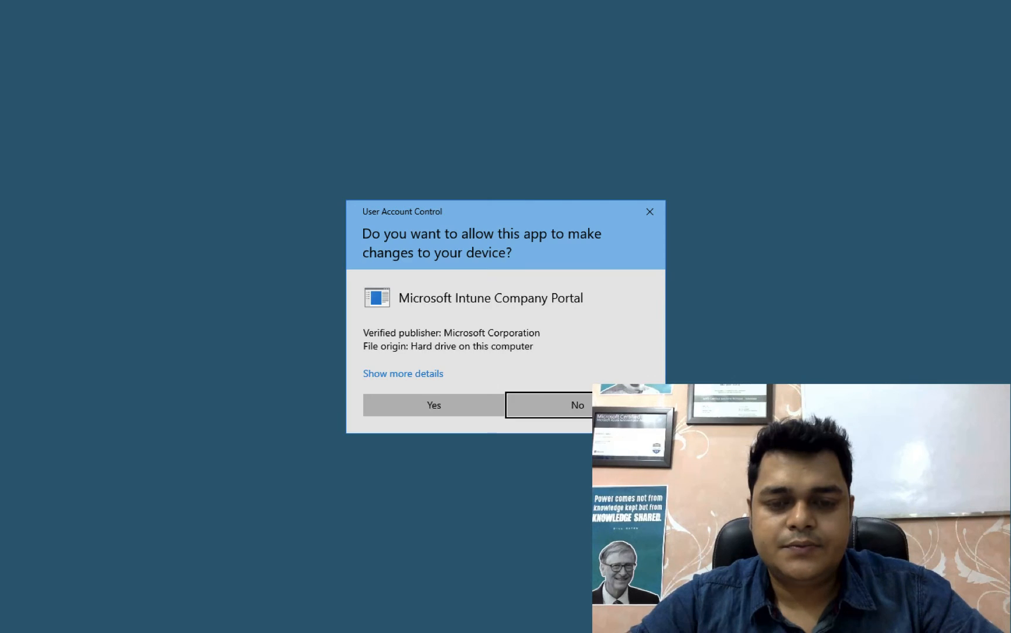
left_click(461, 414)
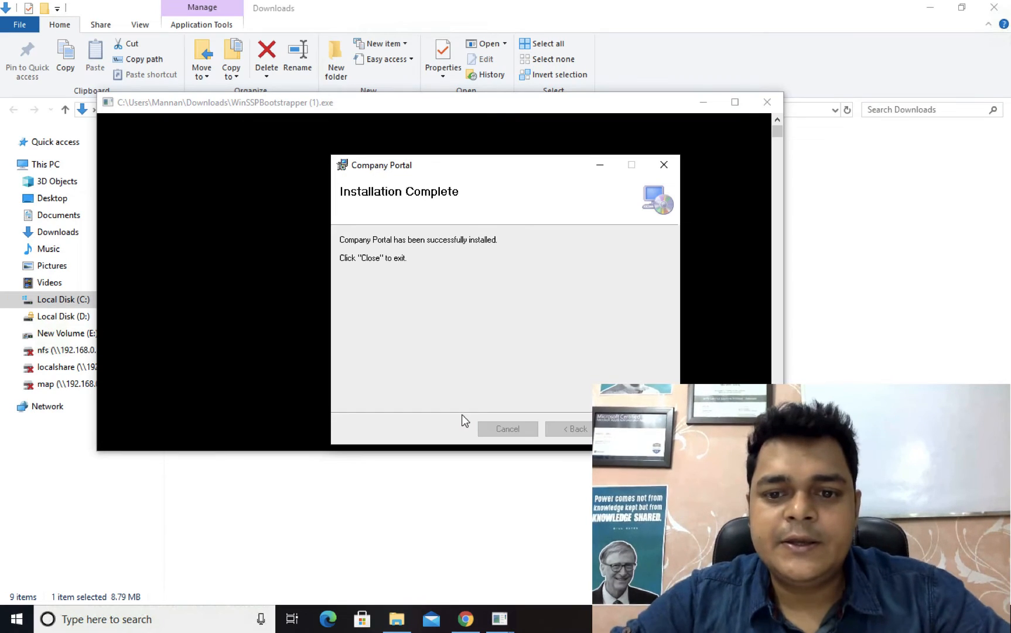
left_click(642, 429)
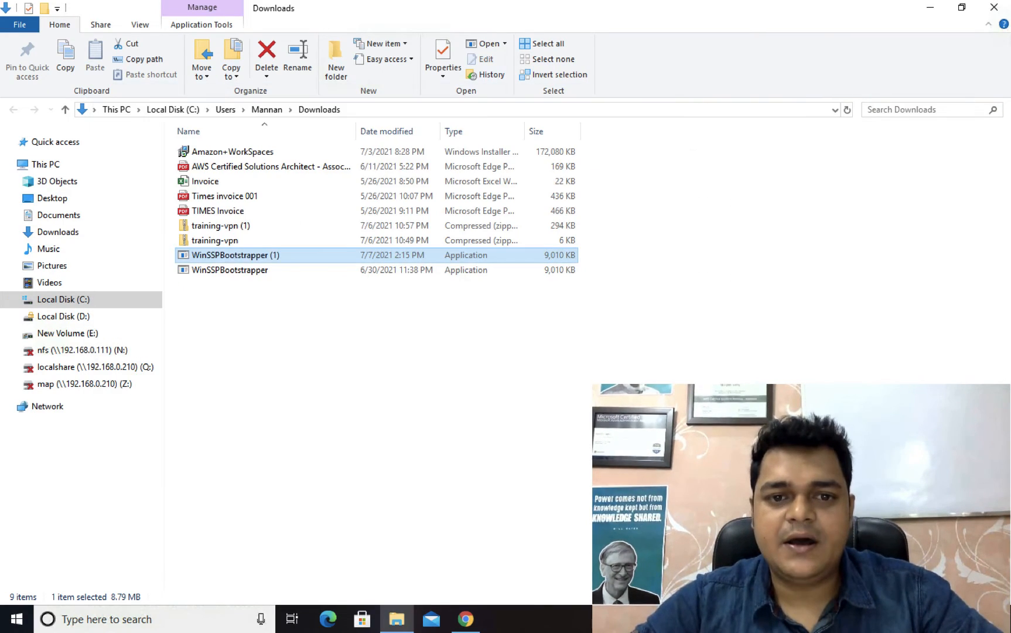
Step: Close the Downloads folder window and the Chrome window on the Windows PC
mouse_move(999, 3)
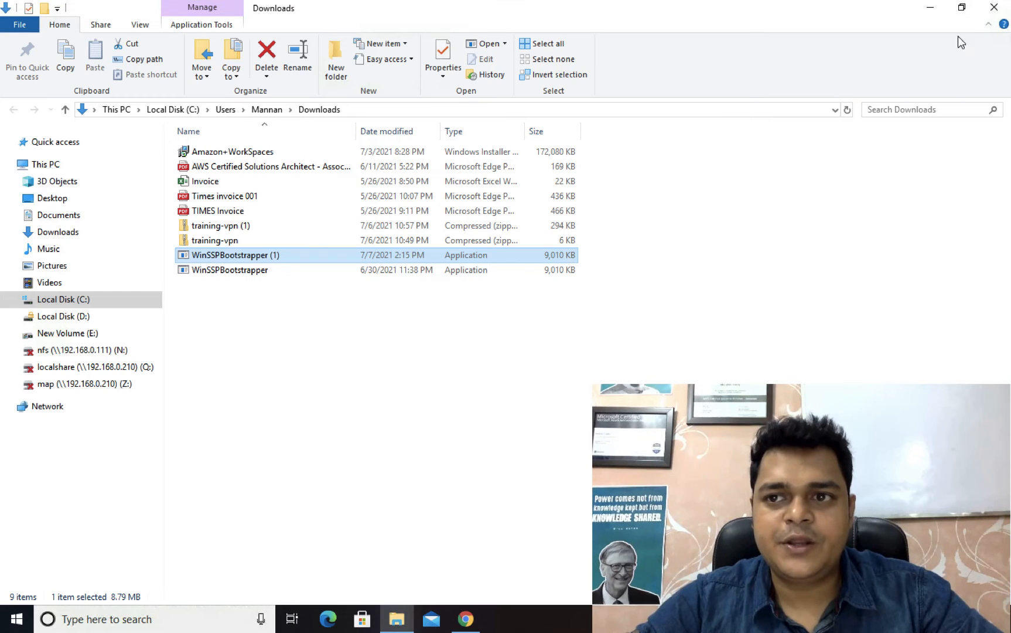
left_click(996, 10)
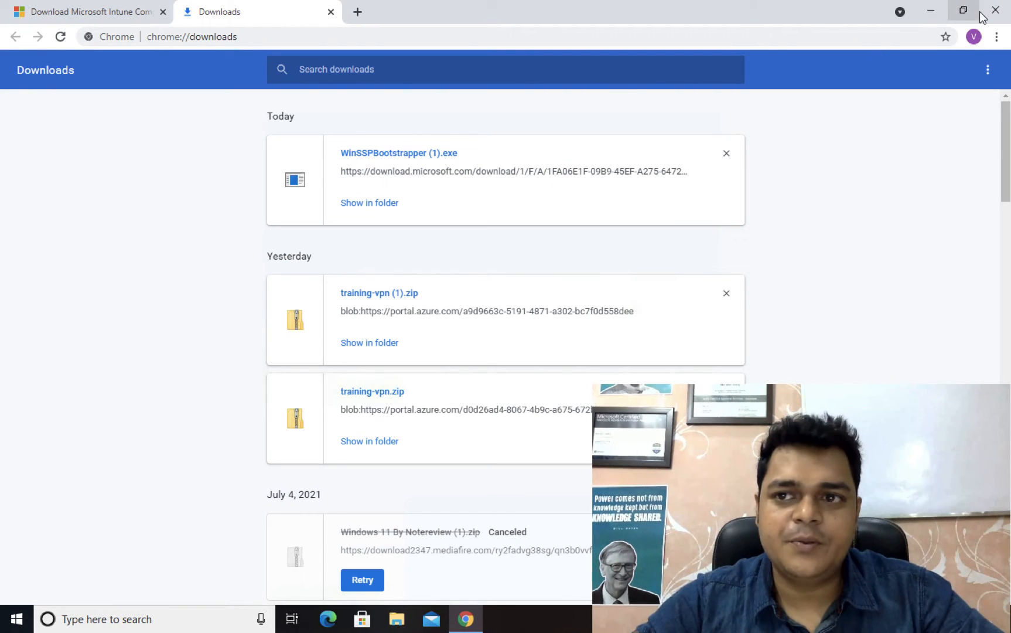
left_click(996, 10)
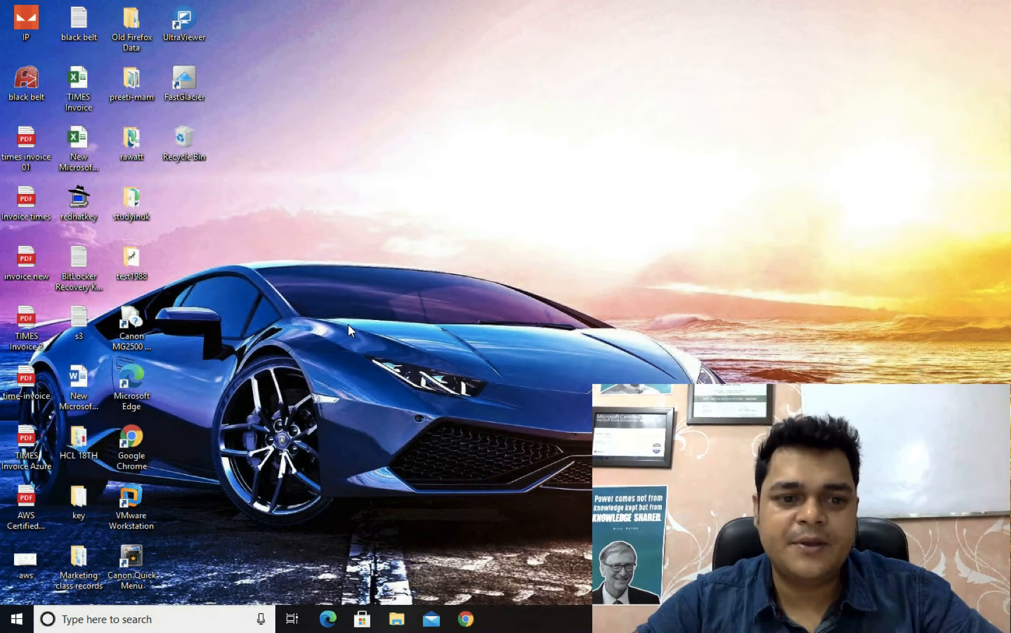
Step: Look through the installed apps, search Windows for "compa", and open Company Portal
left_click(17, 618)
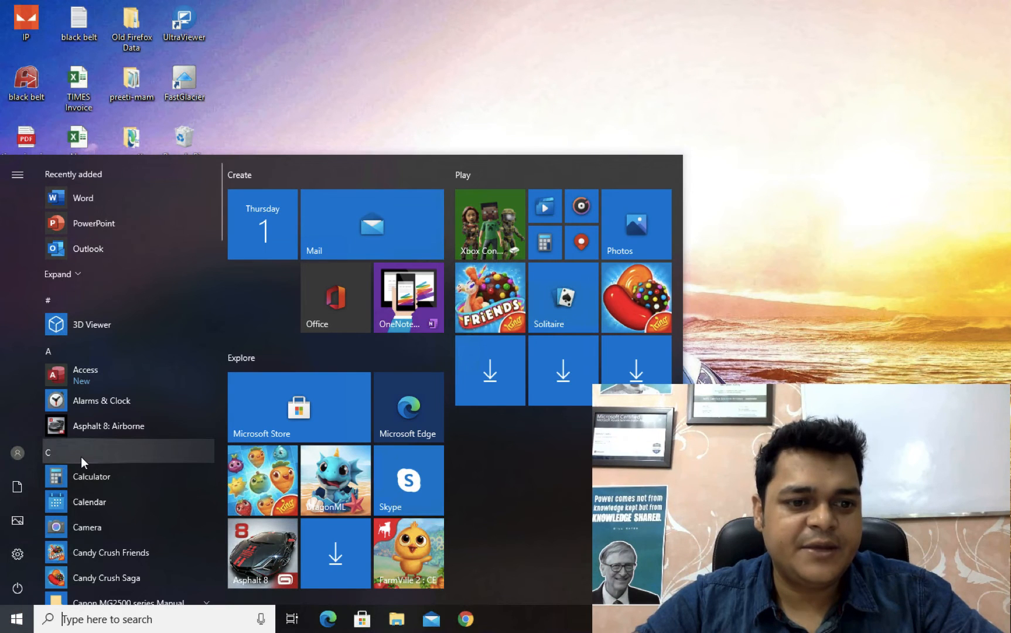
scroll(71, 547, "down", 5)
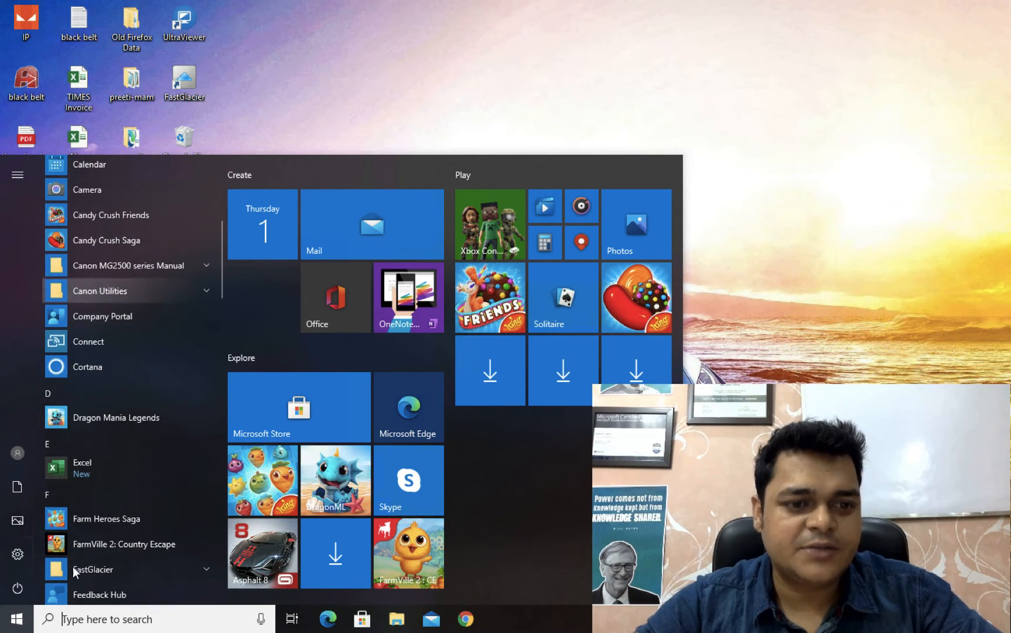
left_click(99, 619)
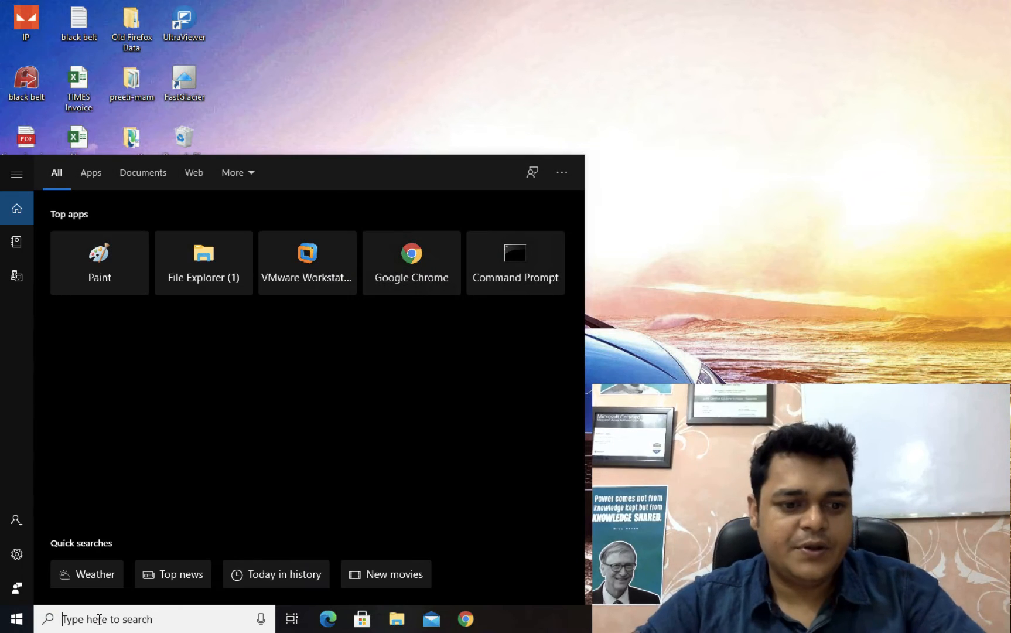
key("Escape")
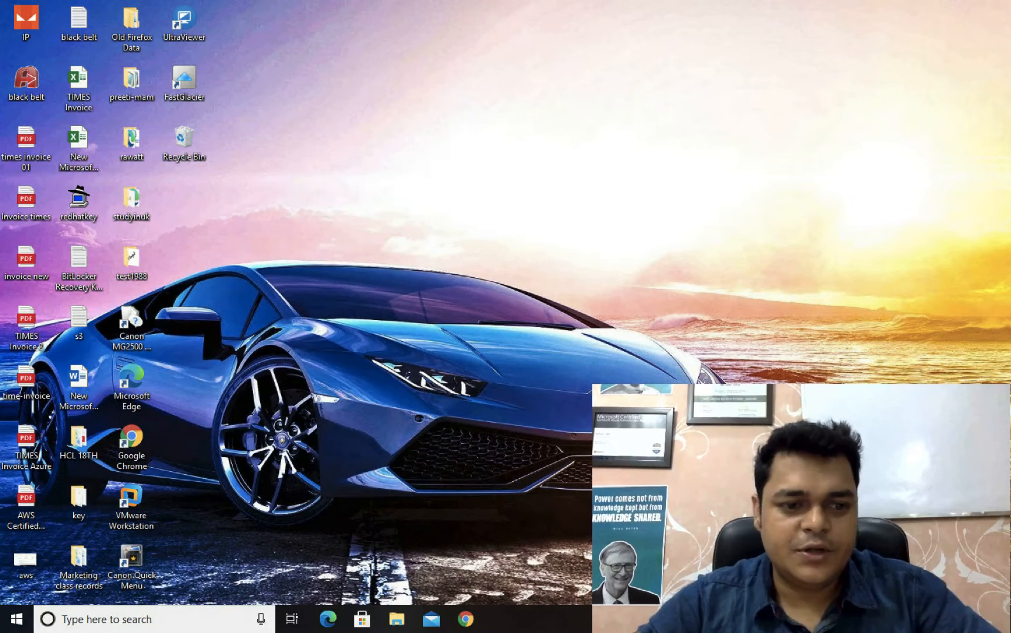
left_click(15, 626)
scroll(162, 477, "down", 5)
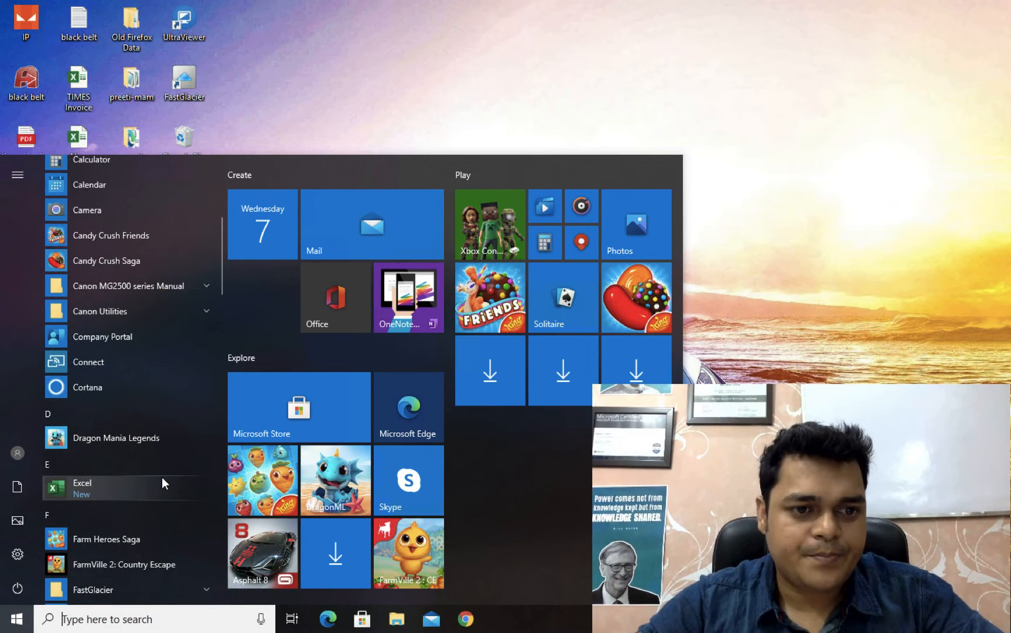
scroll(162, 477, "down", 5)
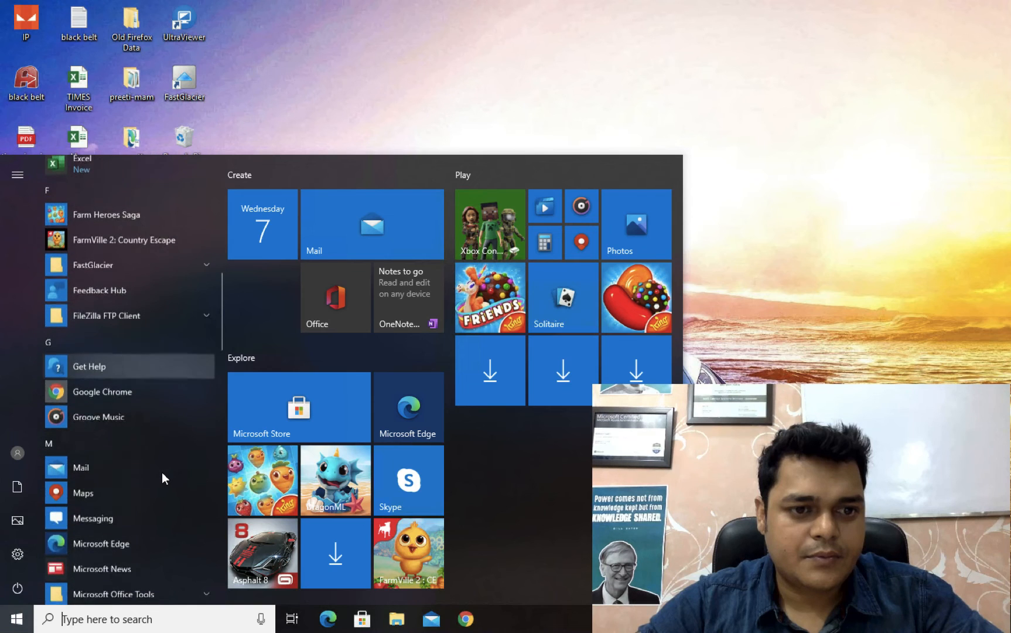
scroll(162, 475, "down", 5)
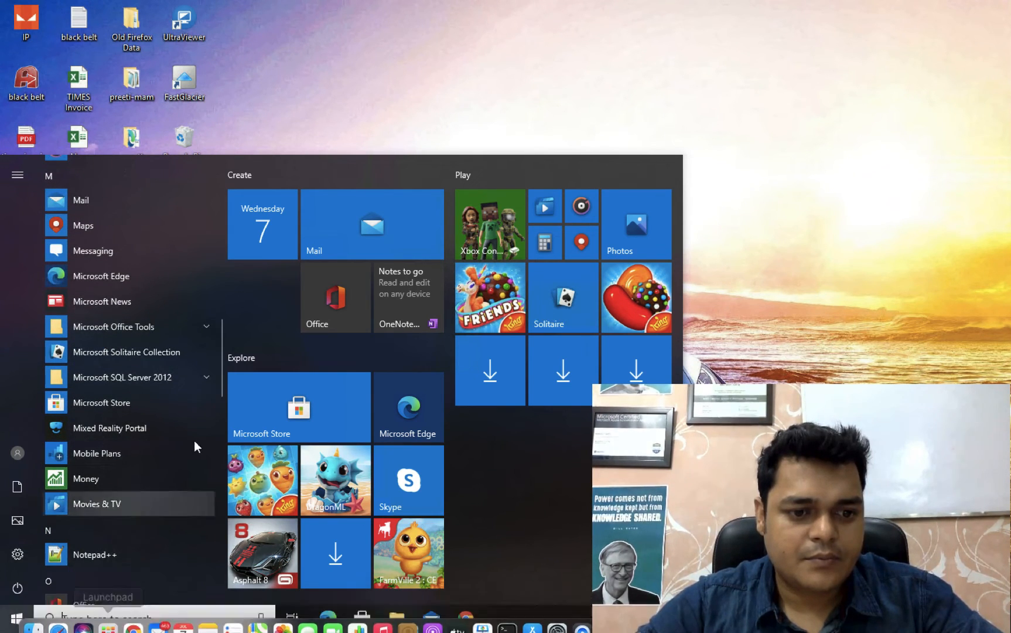
left_click(141, 619)
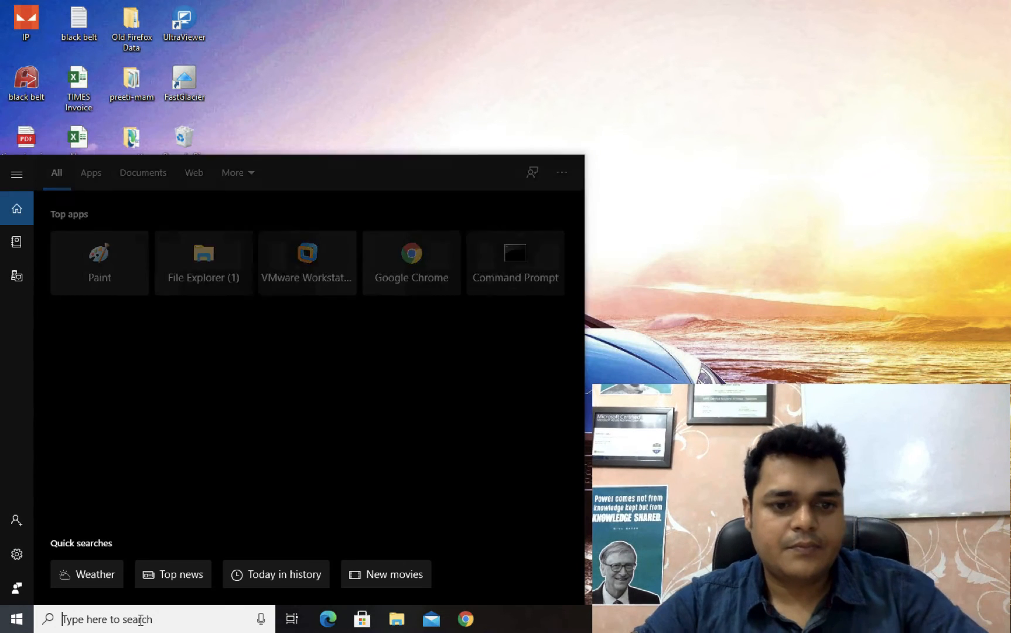
type("compa")
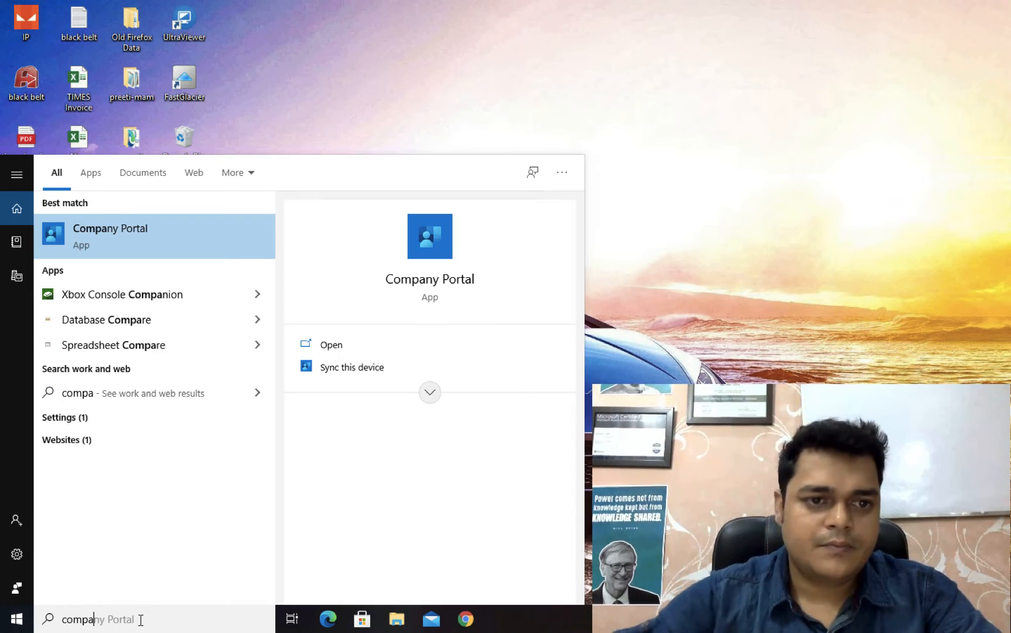
left_click(125, 233)
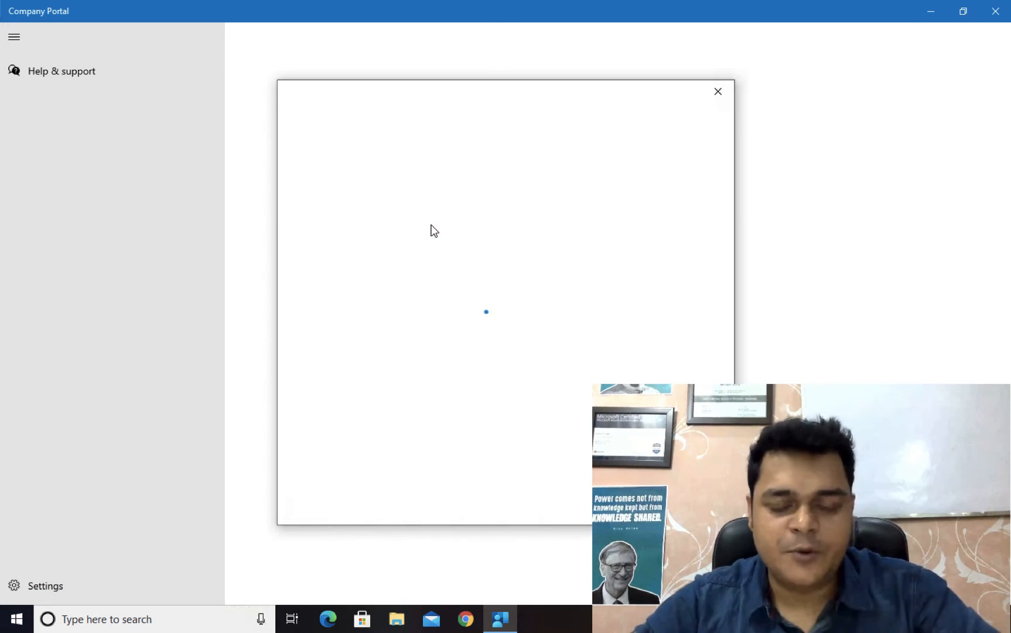
Step: Leave the remote Windows session for Chrome on the Mac and reload the Endpoint Manager Devices overview
key("ctrl+Left")
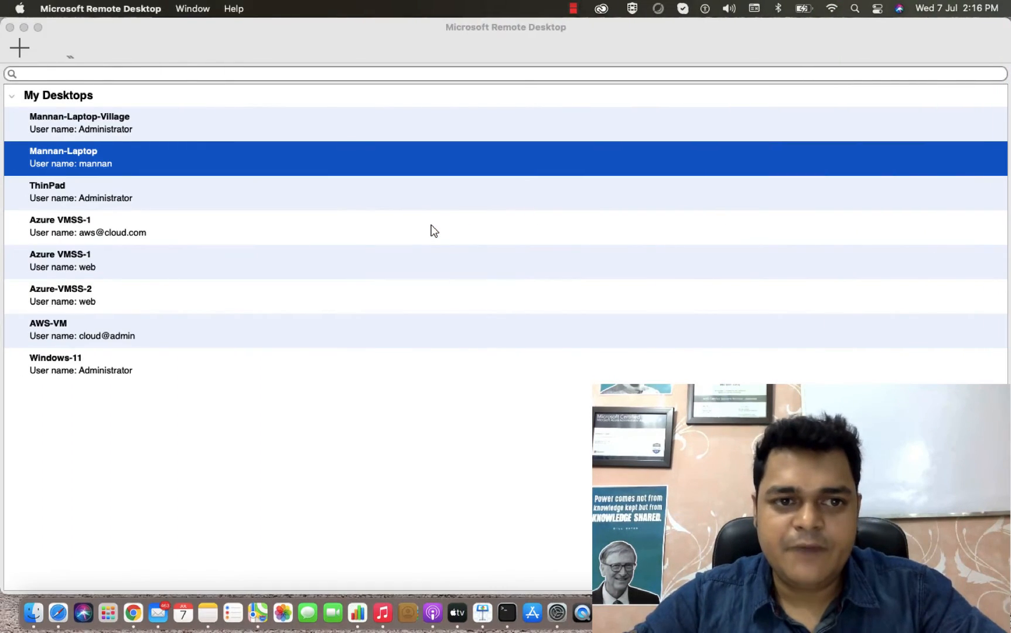
left_click(23, 29)
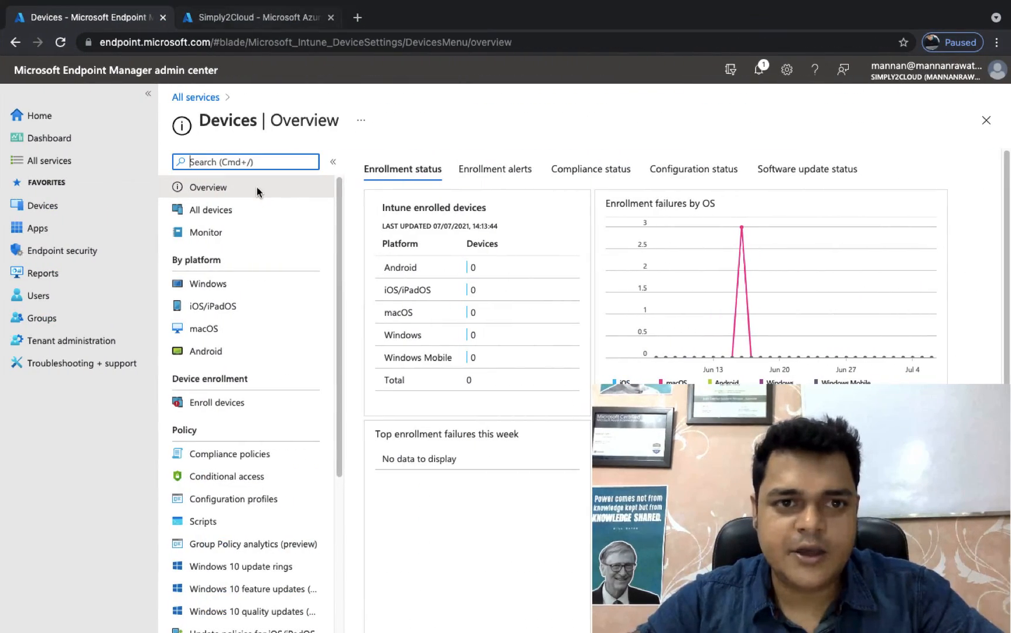
left_click(582, 37)
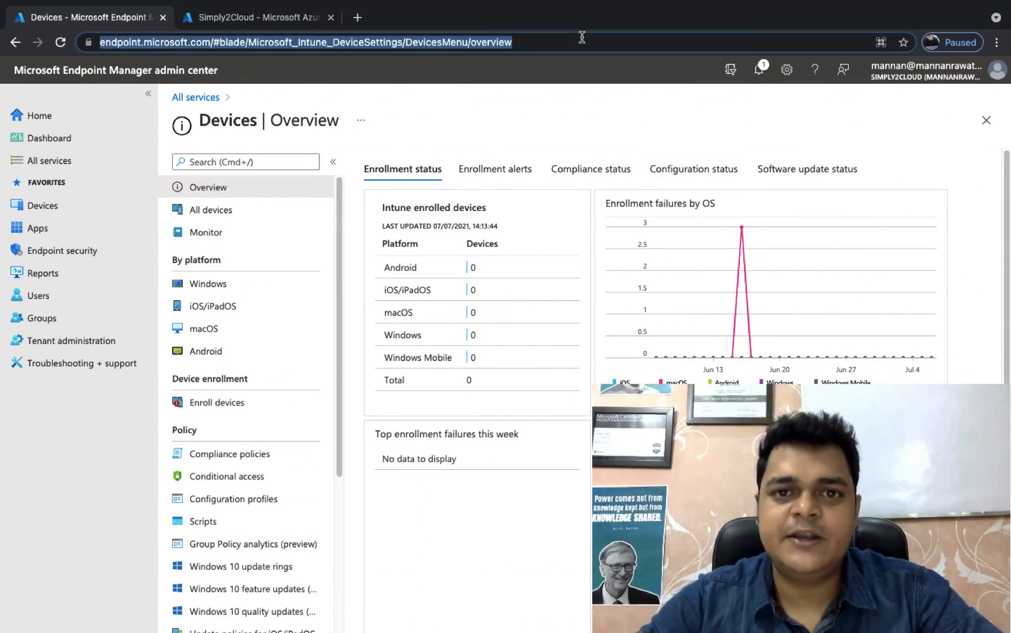
key("Return")
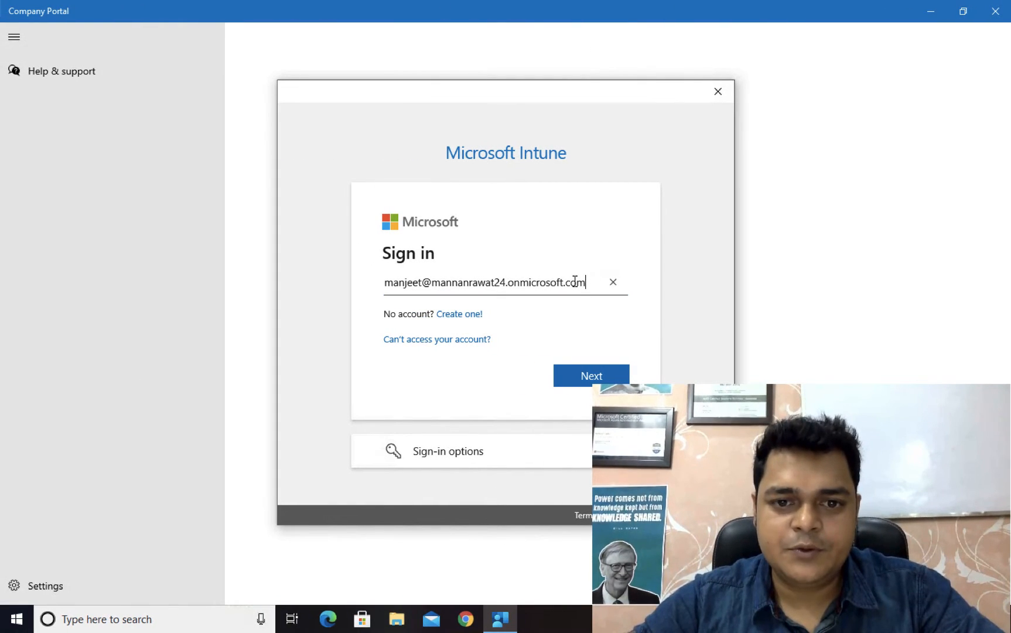
Step: Replace the prefilled account in Company Portal's Microsoft Intune sign-in with the enrolling user's e-mail, and proceed to the password prompt
left_click_drag(583, 282, 324, 281)
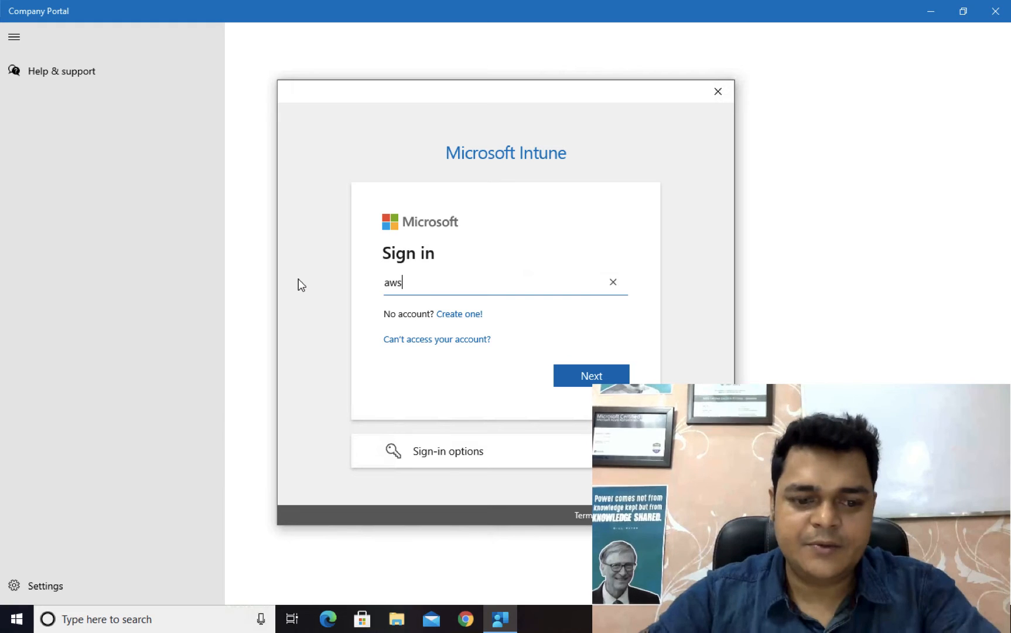
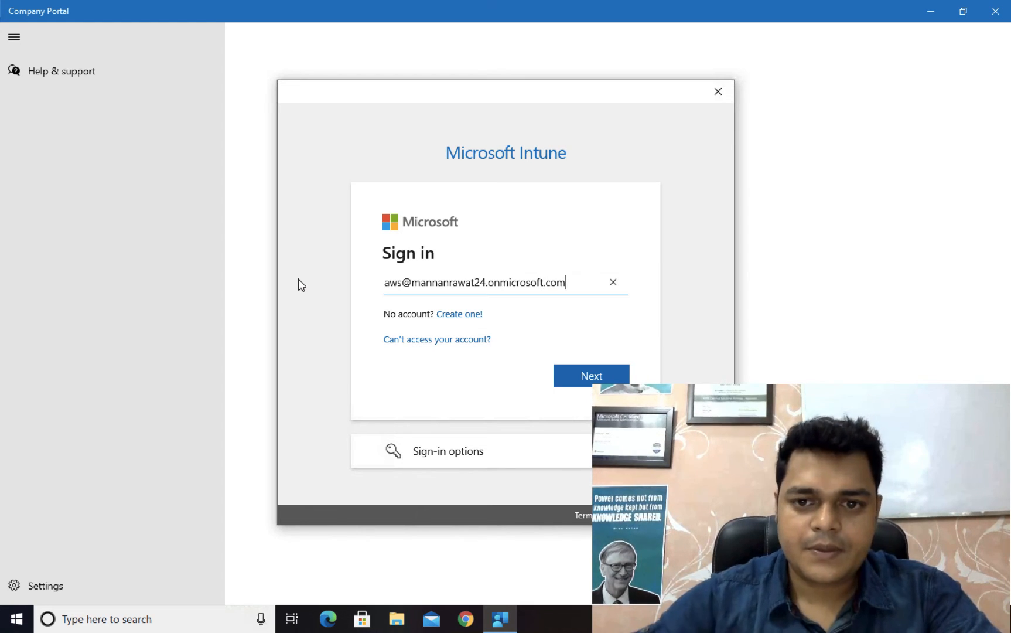
left_click(578, 369)
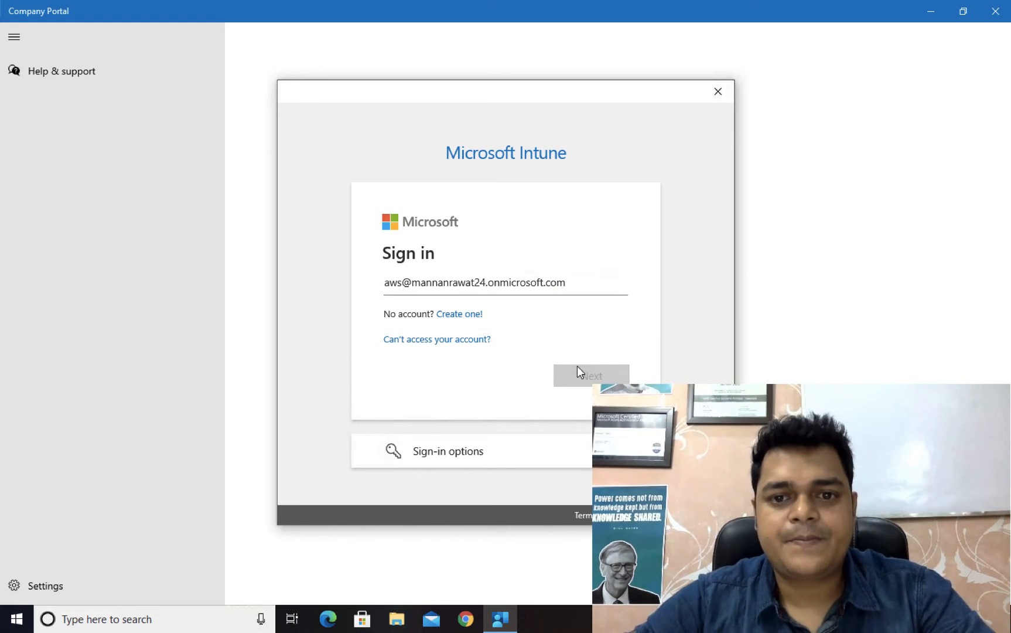
Step: Sign in with the account password and add the account with "Allow my organization to manage my device" enabled
type("••••")
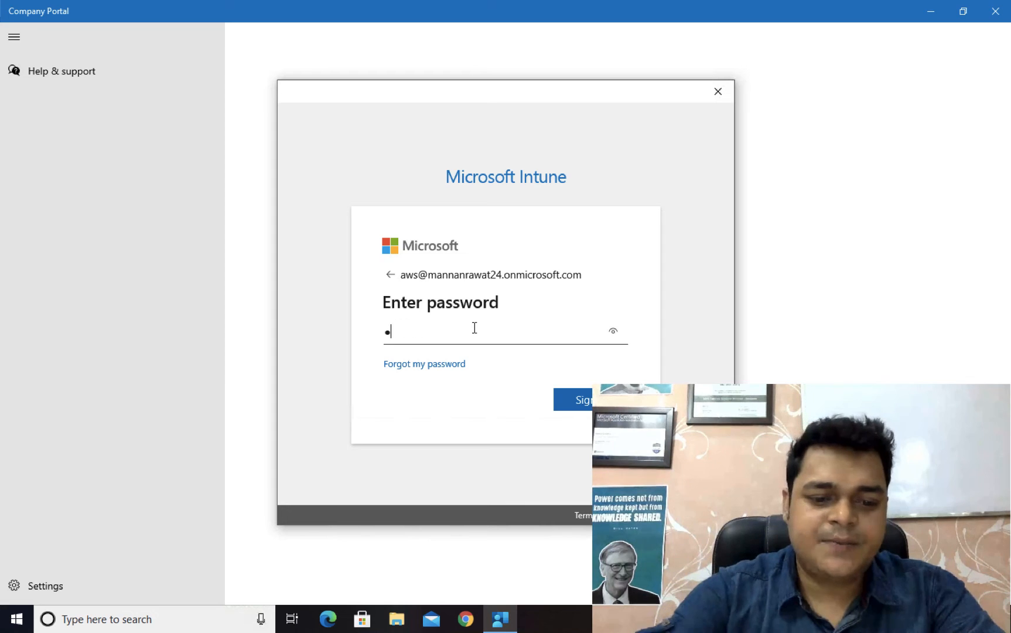
type("••••••")
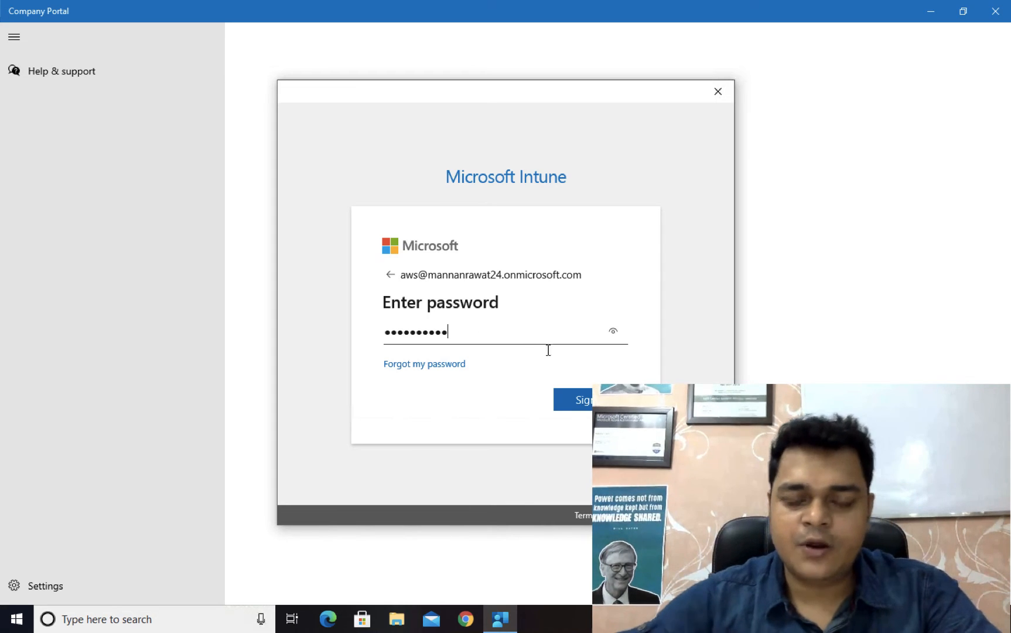
left_click(578, 400)
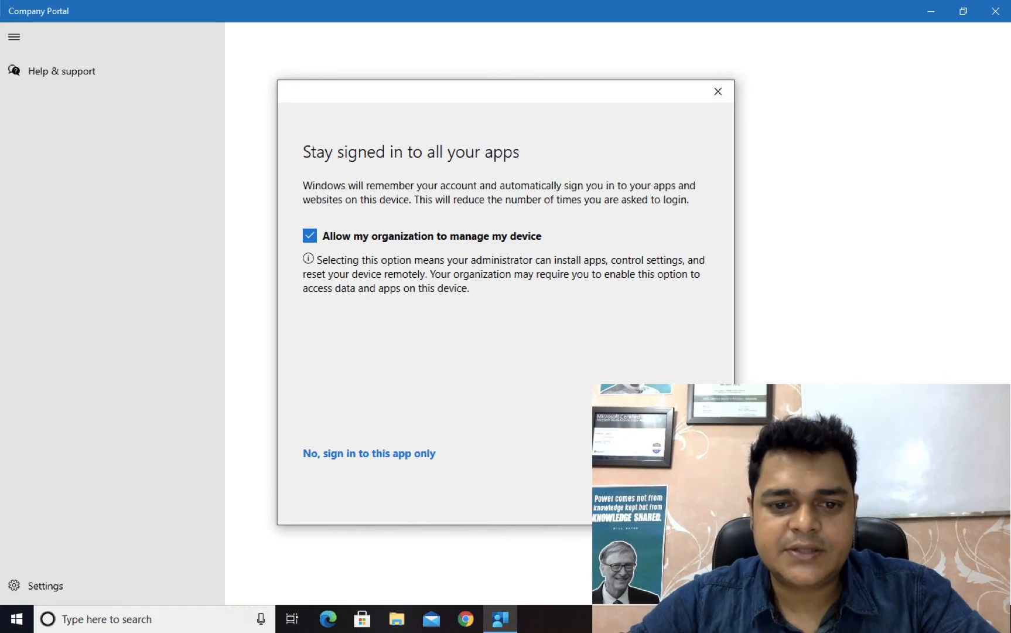
left_click(669, 491)
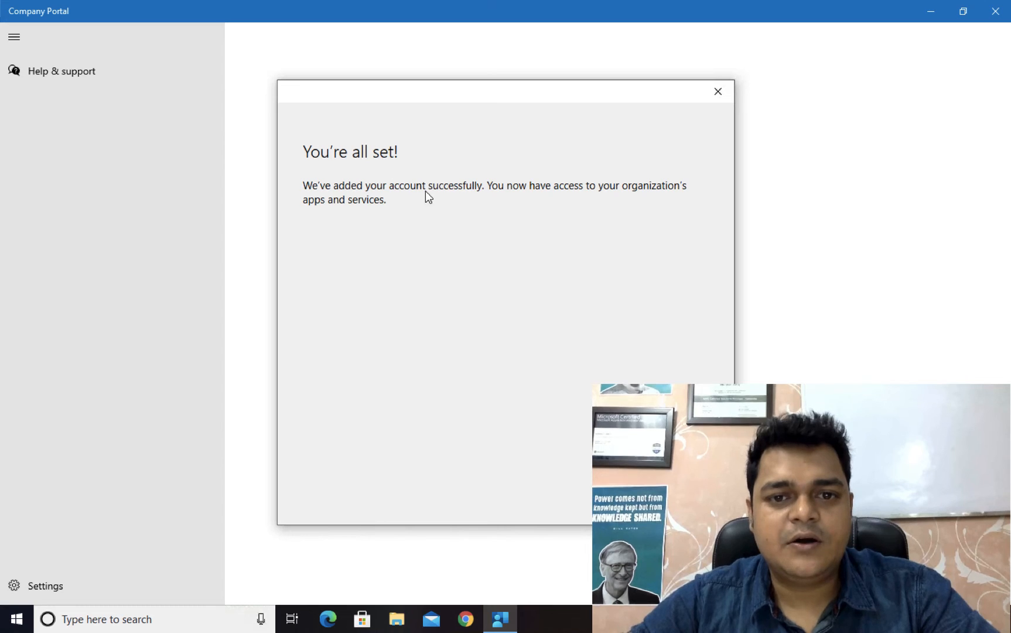
left_click(665, 499)
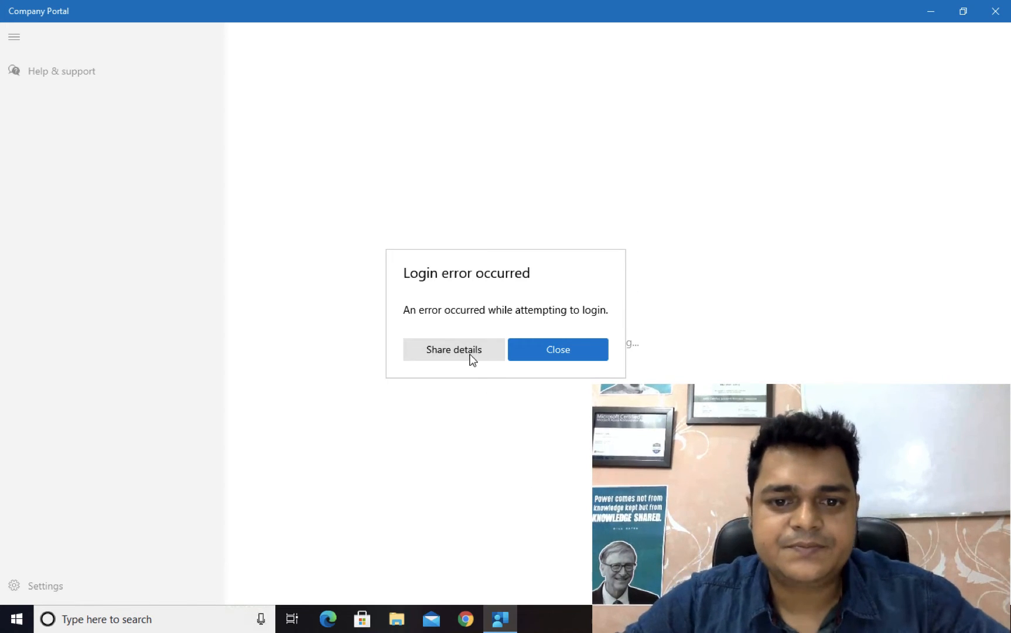
Step: Close the login error dialog and begin entering the user's e-mail in the Microsoft Intune sign-in again
left_click(572, 353)
left_click(619, 353)
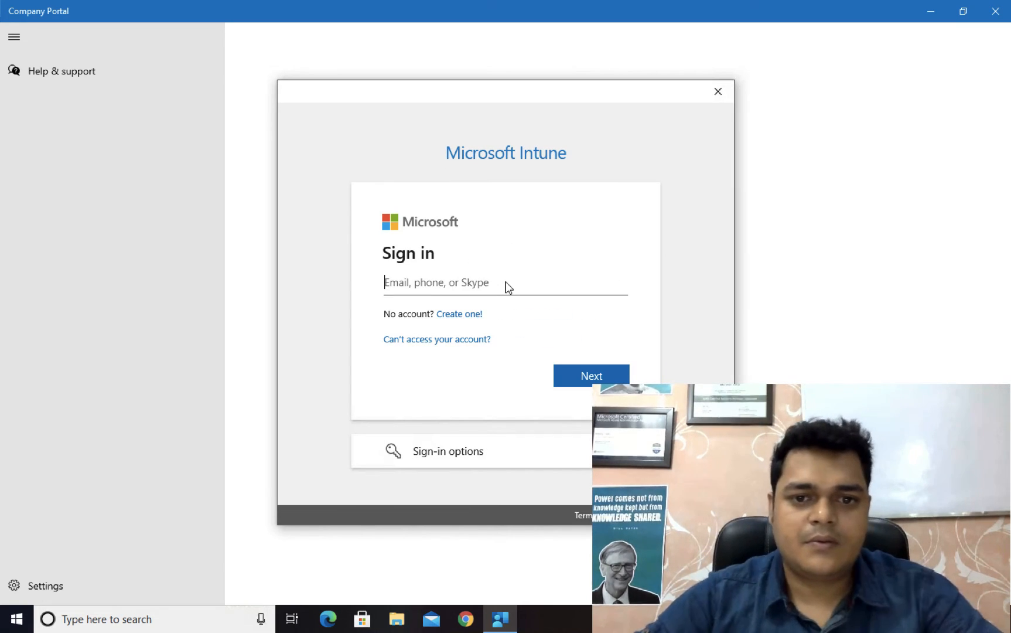
type("aws")
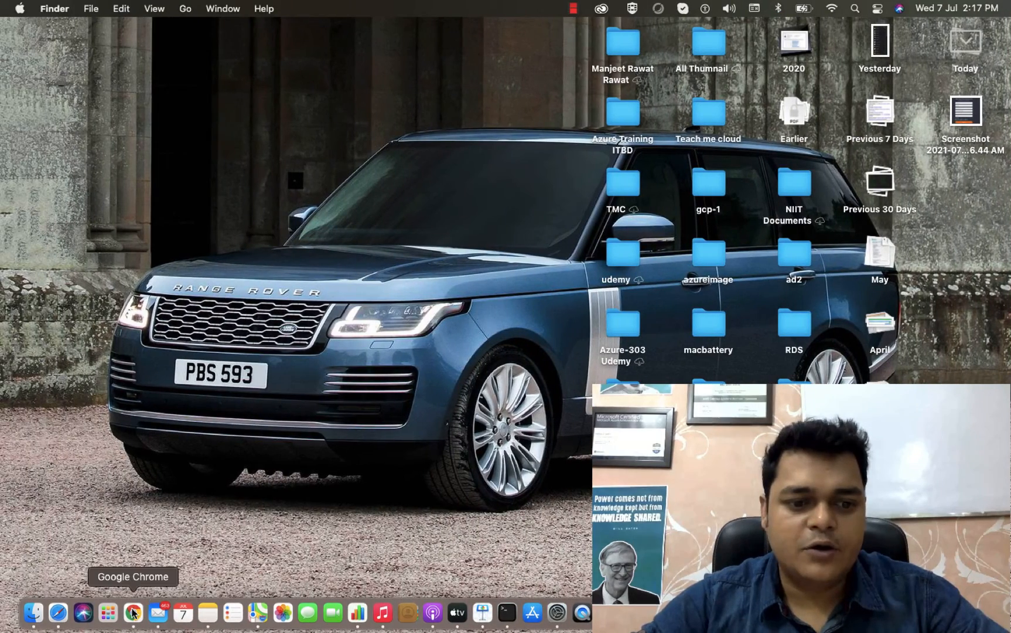
Step: Switch to Chrome on the Mac and compare the Endpoint Manager Devices overview with Azure AD's Mobility (MDM and MAM) page
left_click(133, 611)
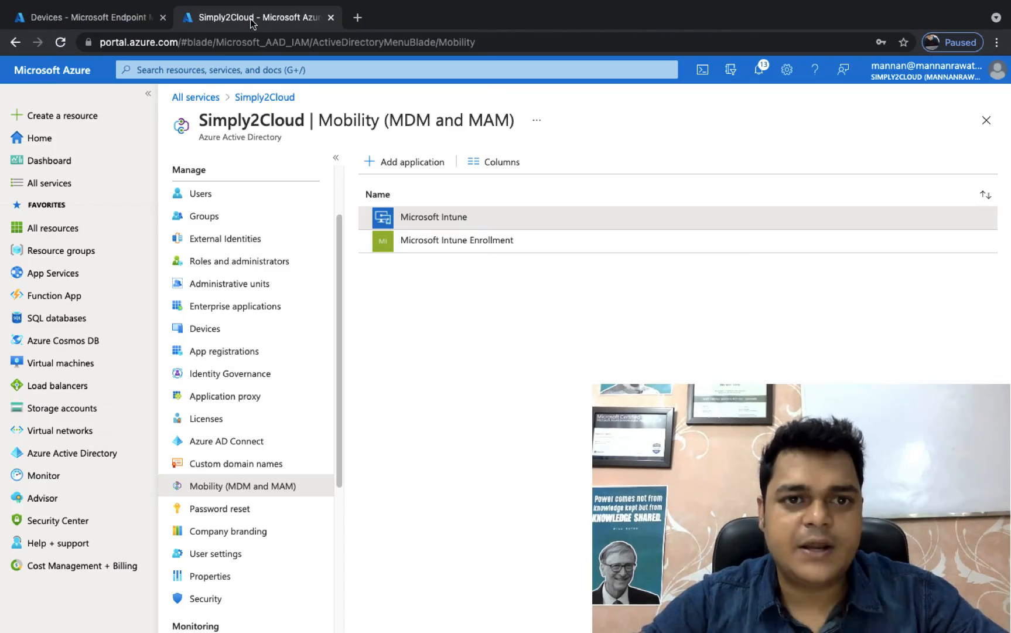
left_click(255, 18)
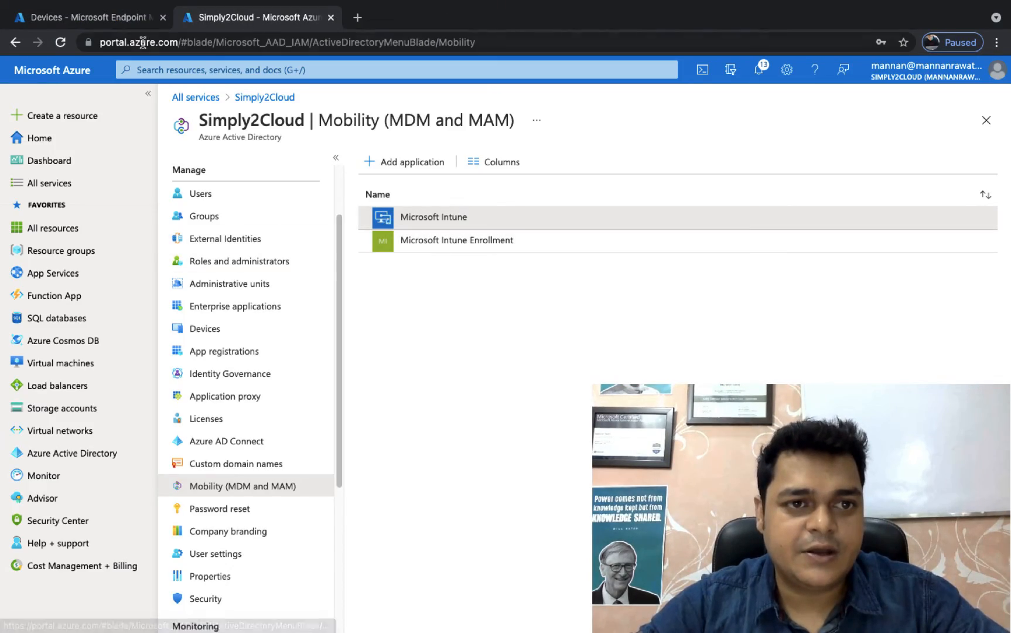
mouse_move(142, 47)
left_click(101, 61)
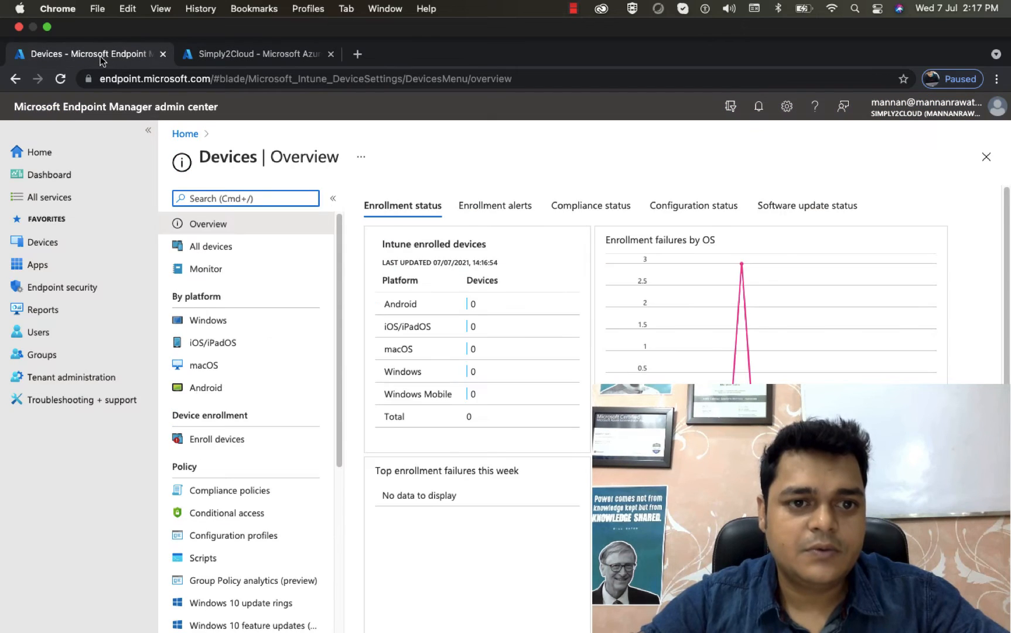
left_click(267, 20)
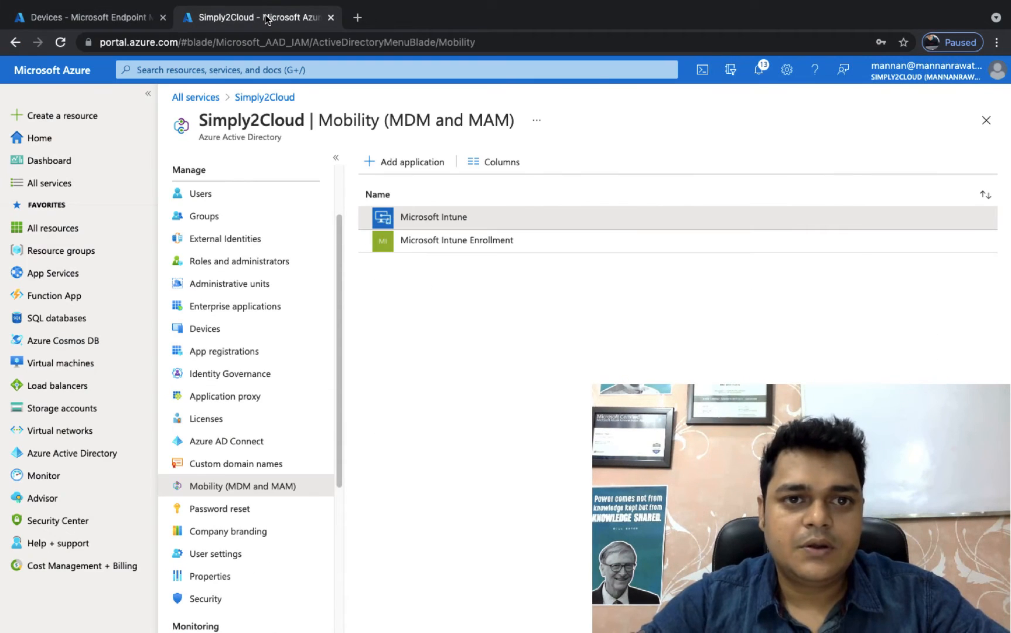
Step: Open the aws user's profile from the Azure Active Directory users list and copy its user principal name
left_click(199, 194)
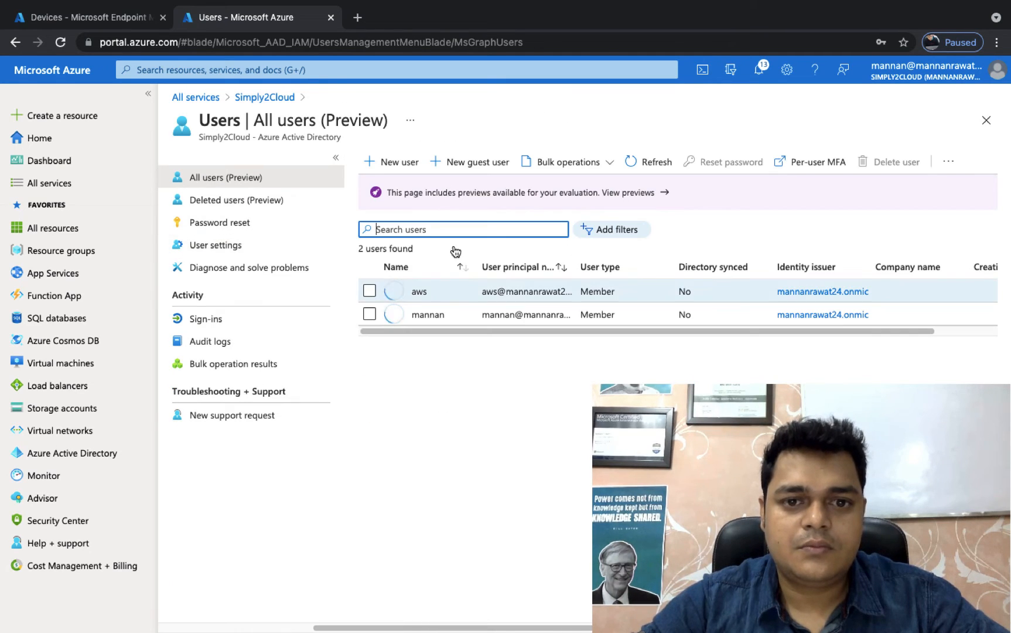
left_click(421, 295)
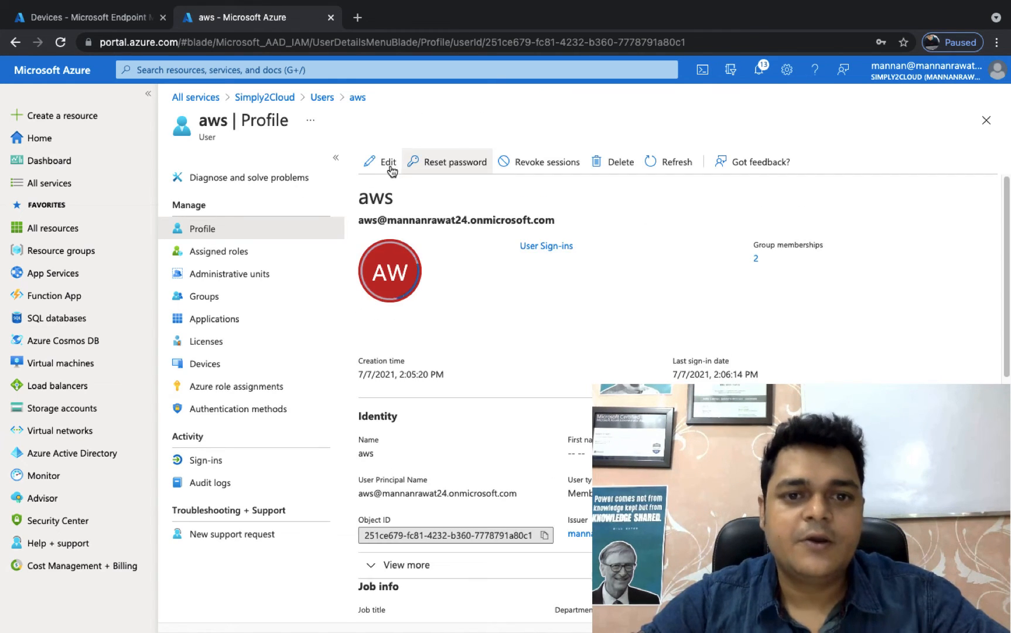
left_click_drag(555, 221, 355, 215)
right_click(402, 220)
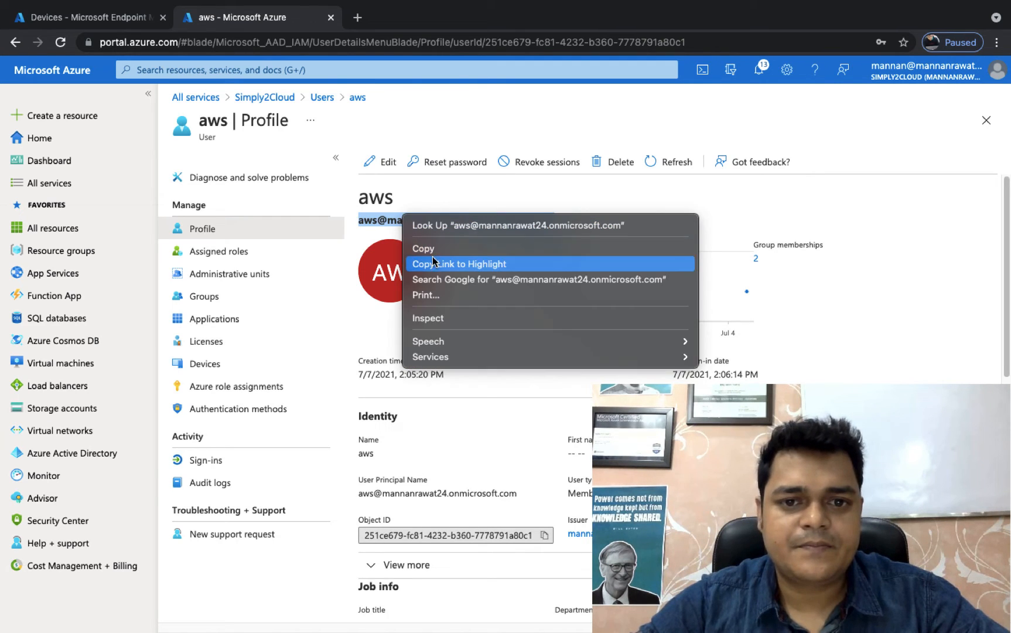
left_click(428, 248)
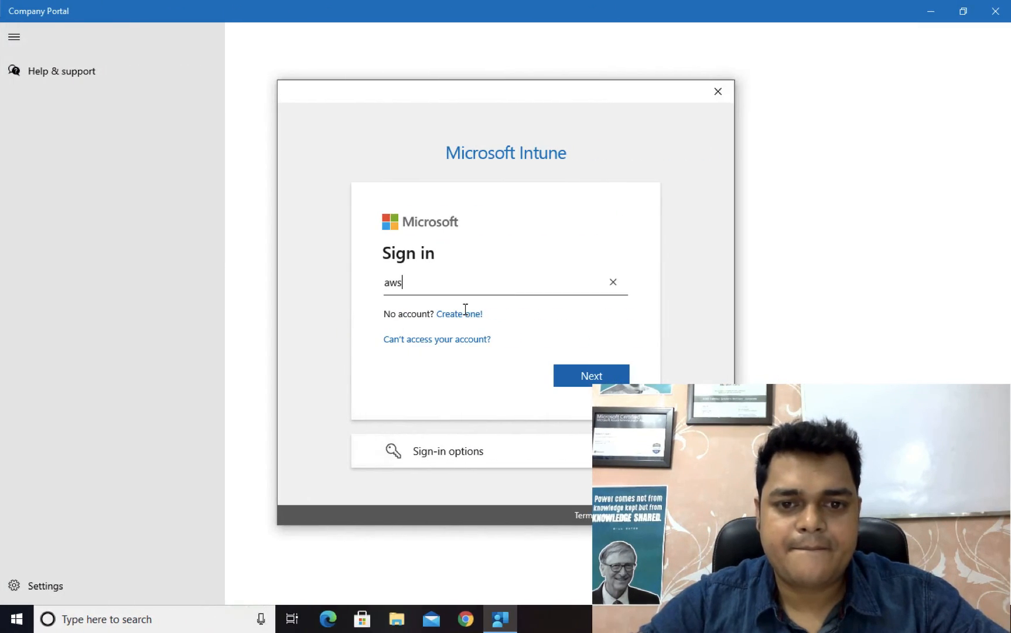
Step: Replace the partial entry in Company Portal's Microsoft Intune sign-in with the copied user principal name, and sign in with the account password
left_click_drag(431, 282, 328, 278)
key("BackSpace")
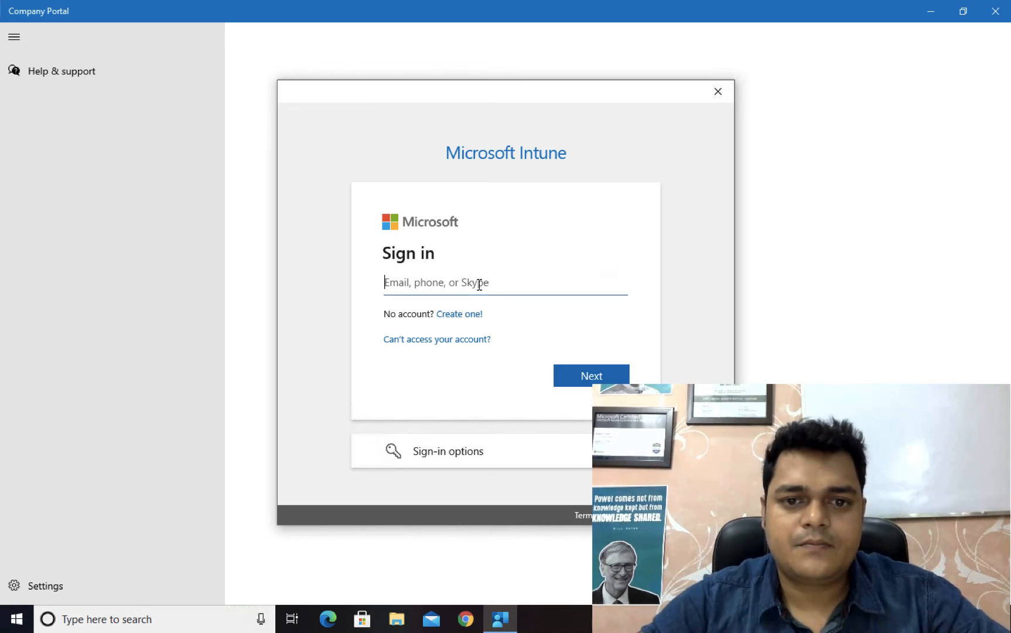
key("ctrl+v")
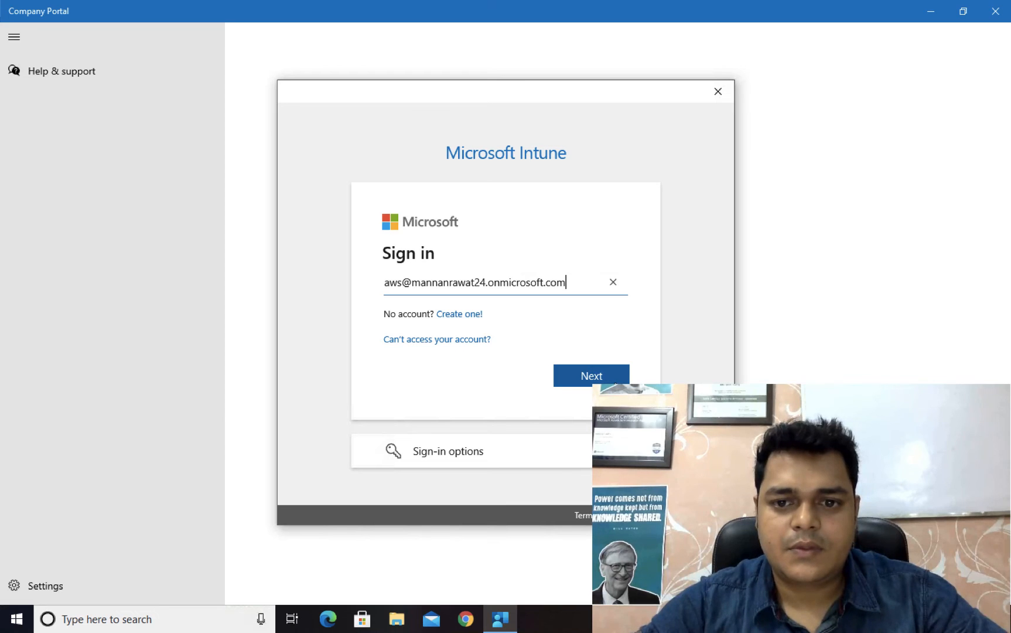
left_click(609, 378)
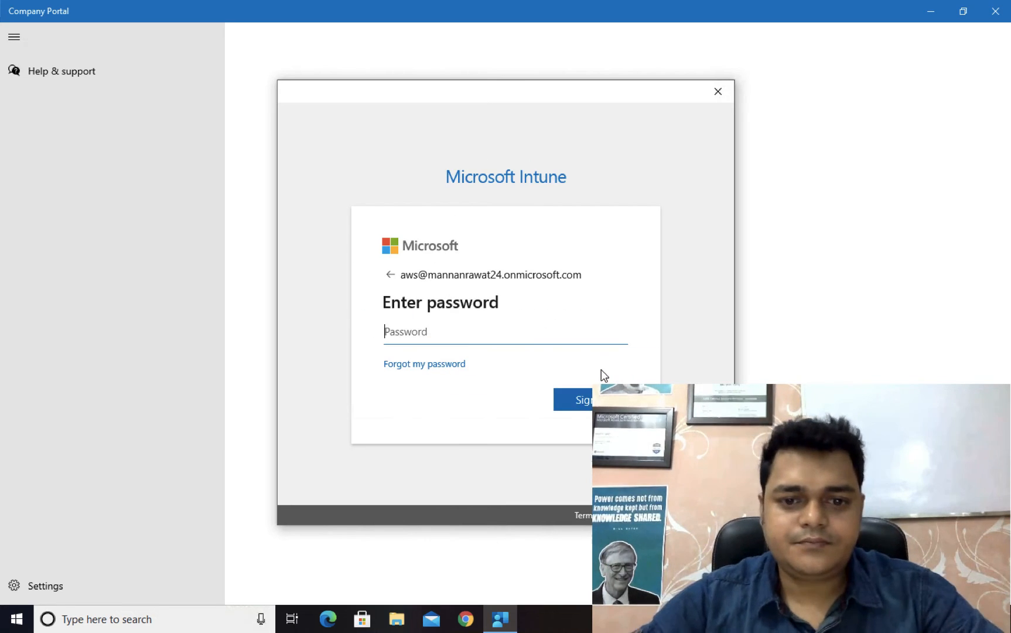
type("••••••••••")
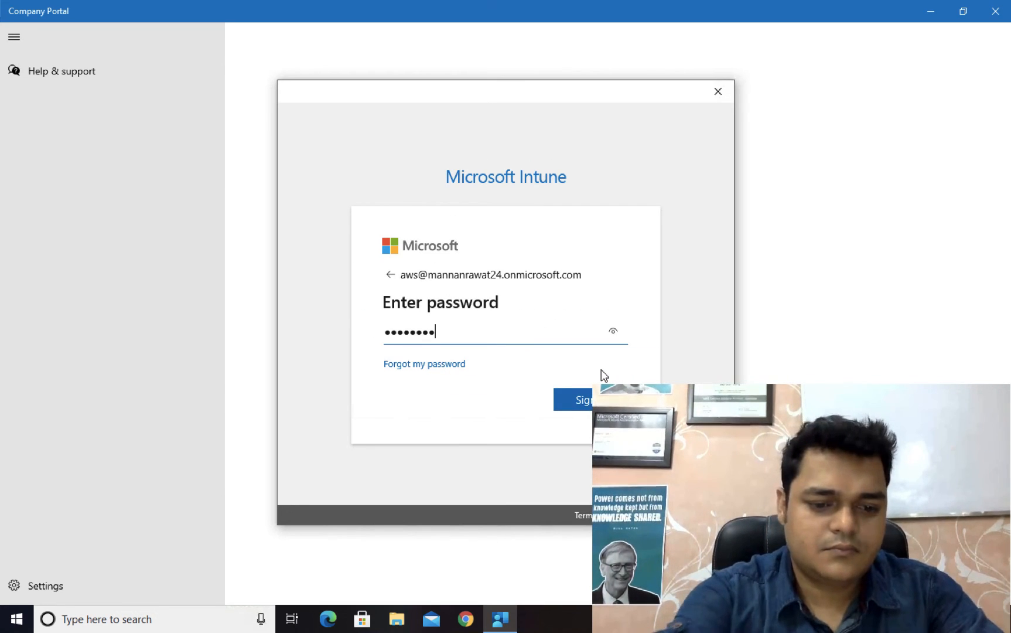
left_click(602, 399)
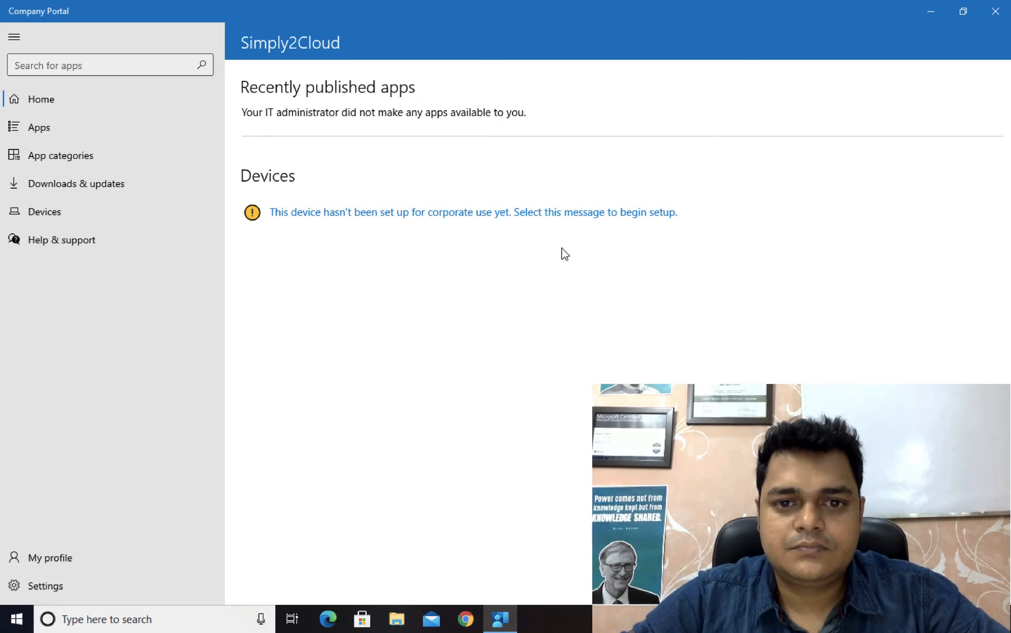
Step: Start setting up this device for corporate use, open the work account setup, and close its Microsoft account dialog
left_click(561, 214)
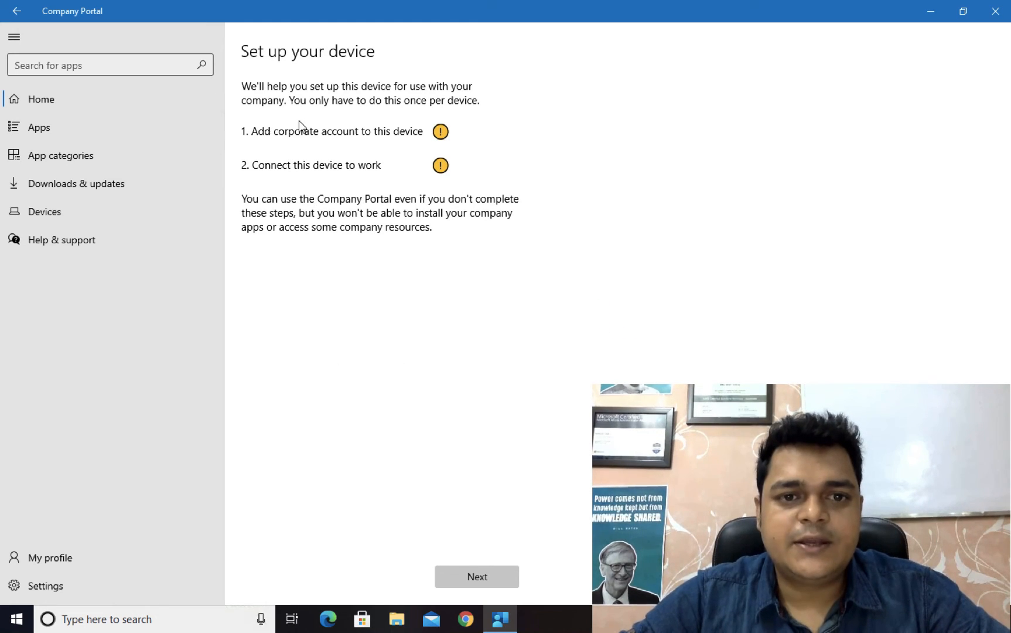
left_click(479, 577)
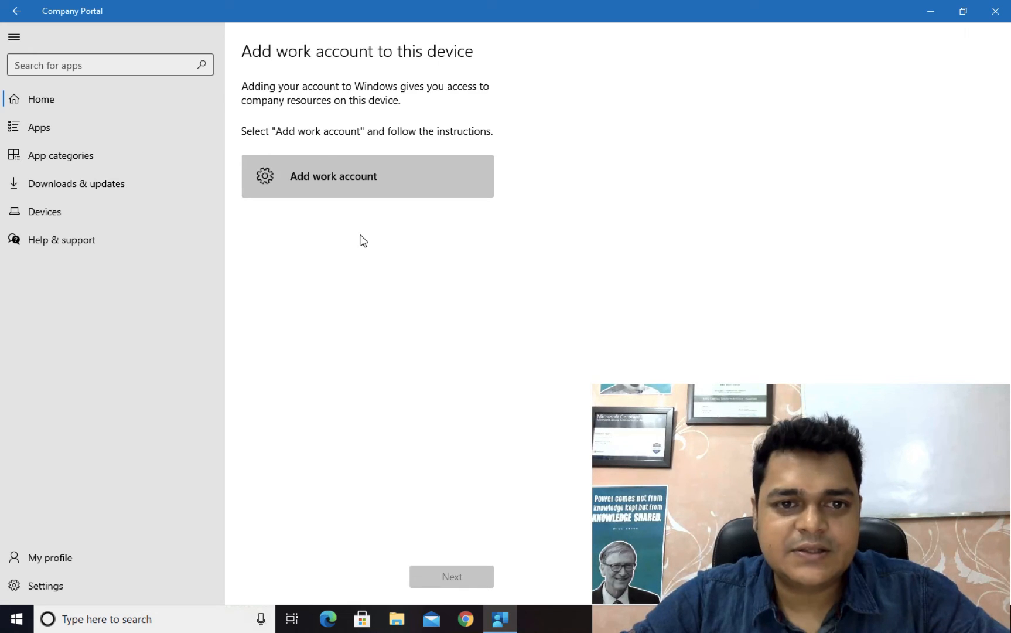
left_click(351, 176)
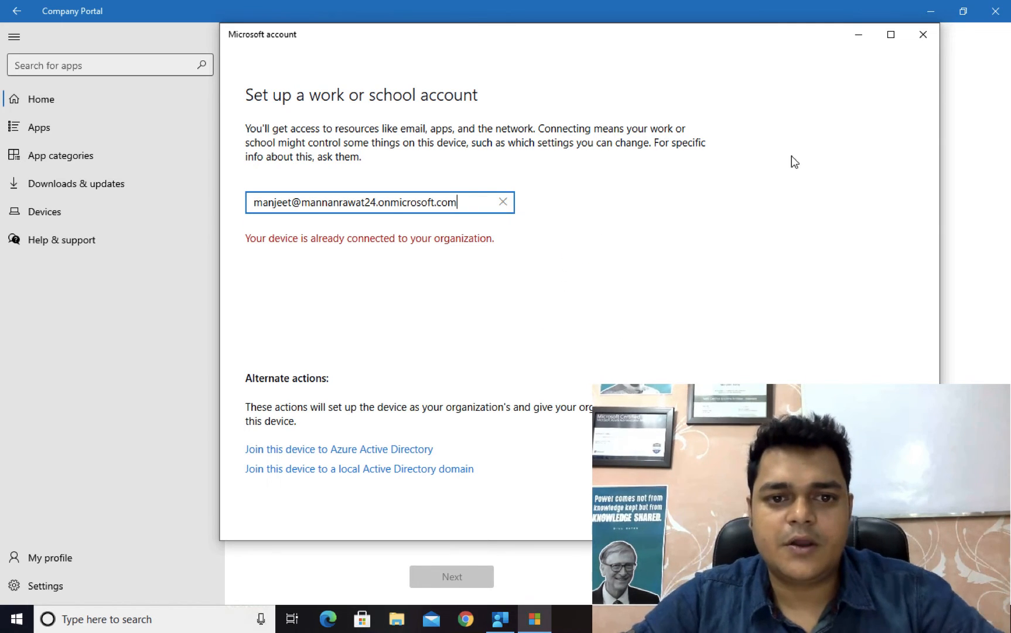
left_click(923, 34)
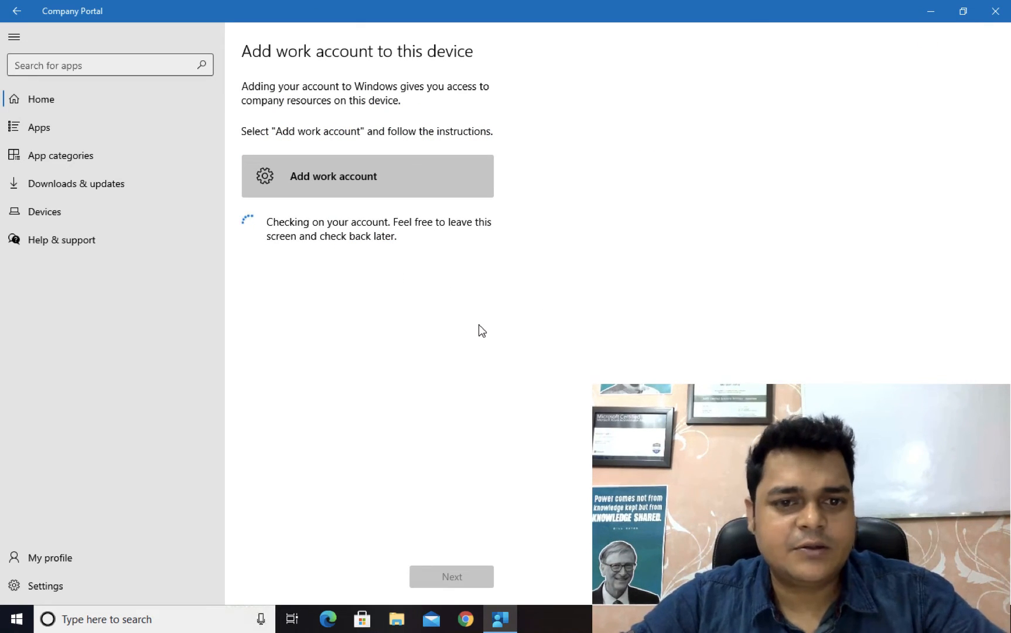
key("ctrl+Left")
key("ctrl+Left")
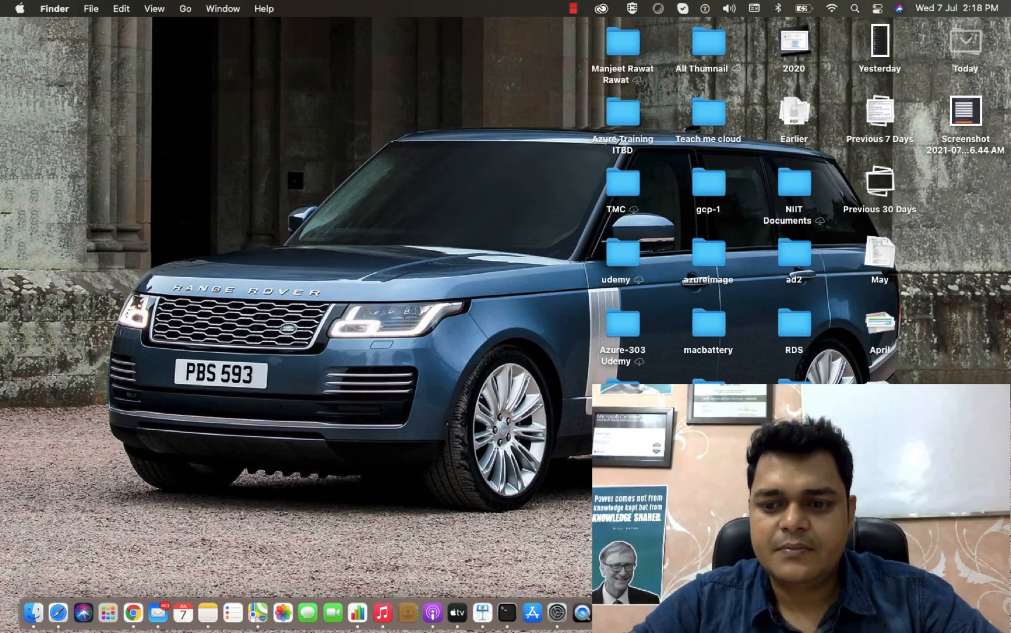
right_click(912, 613)
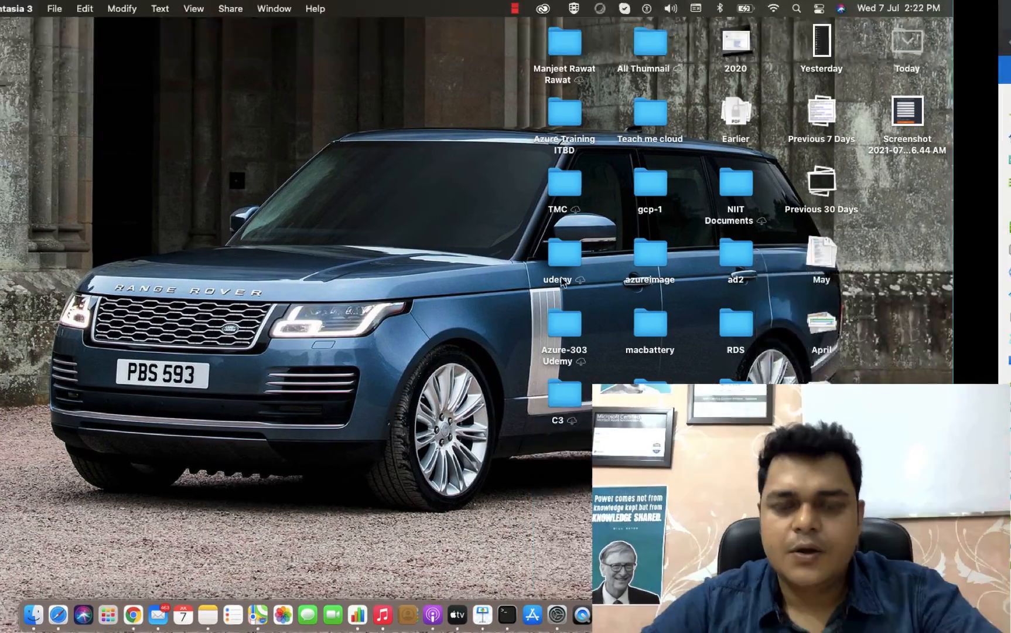
key("ctrl+Right")
key("ctrl+Right")
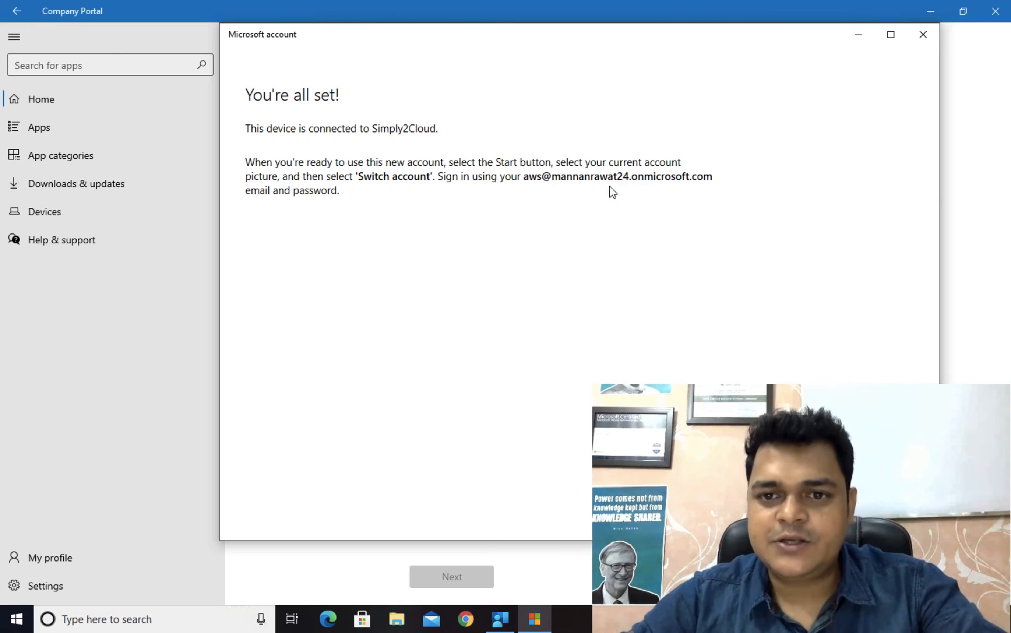
Step: Finish adding the work account and continue the device setup by starting Connect to work, closing the Microsoft account dialog
left_click(869, 512)
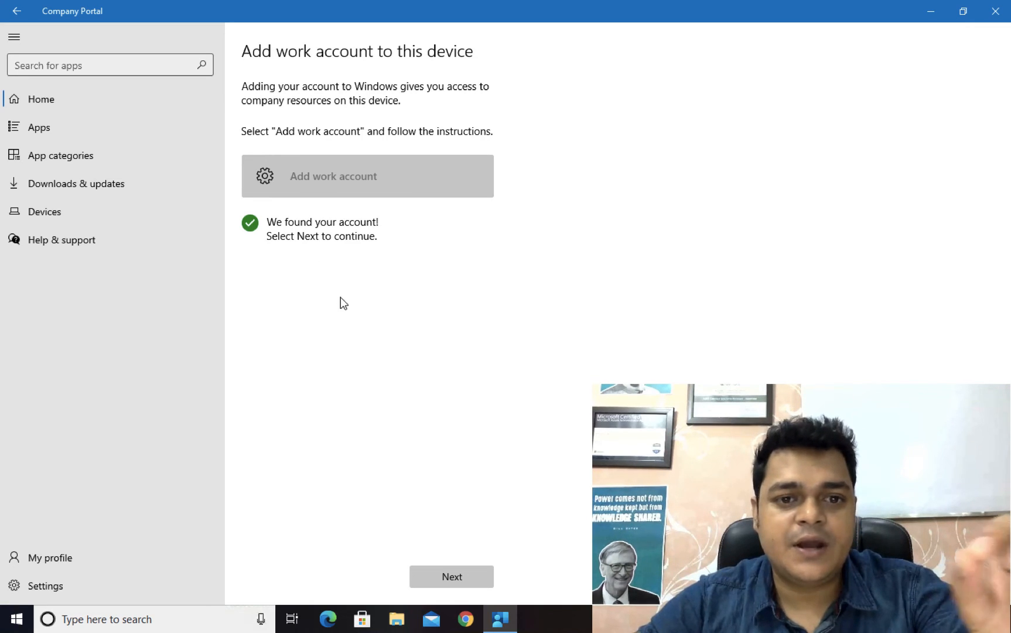
left_click(460, 579)
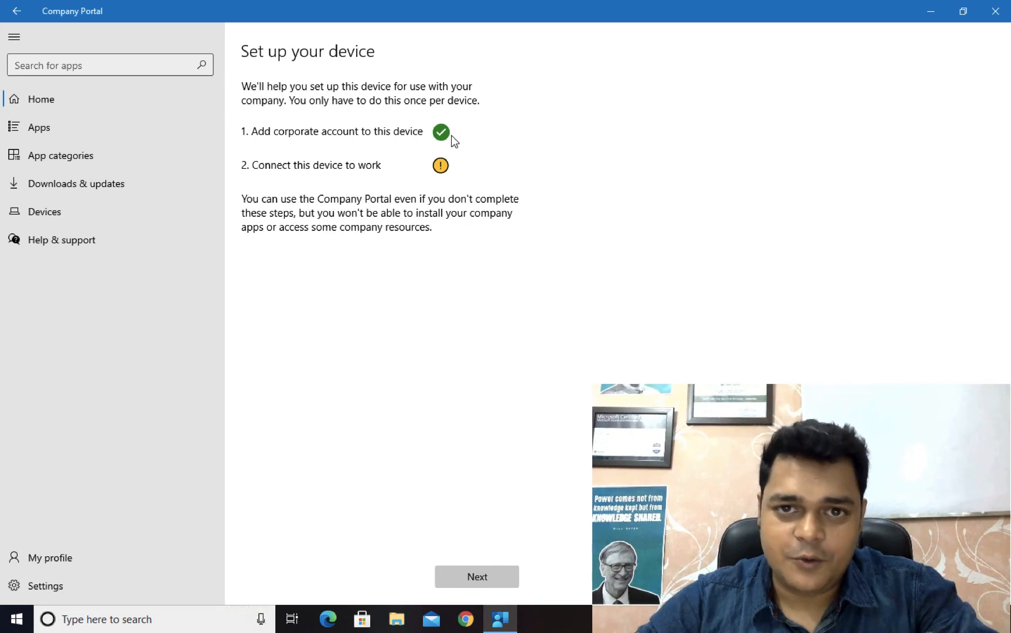
left_click(485, 579)
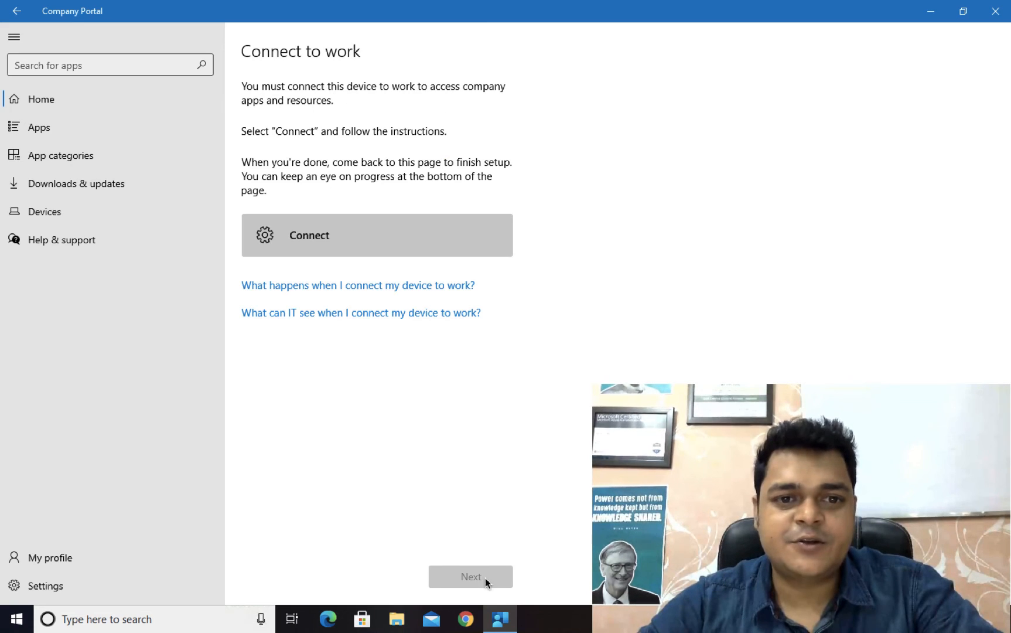
left_click(357, 235)
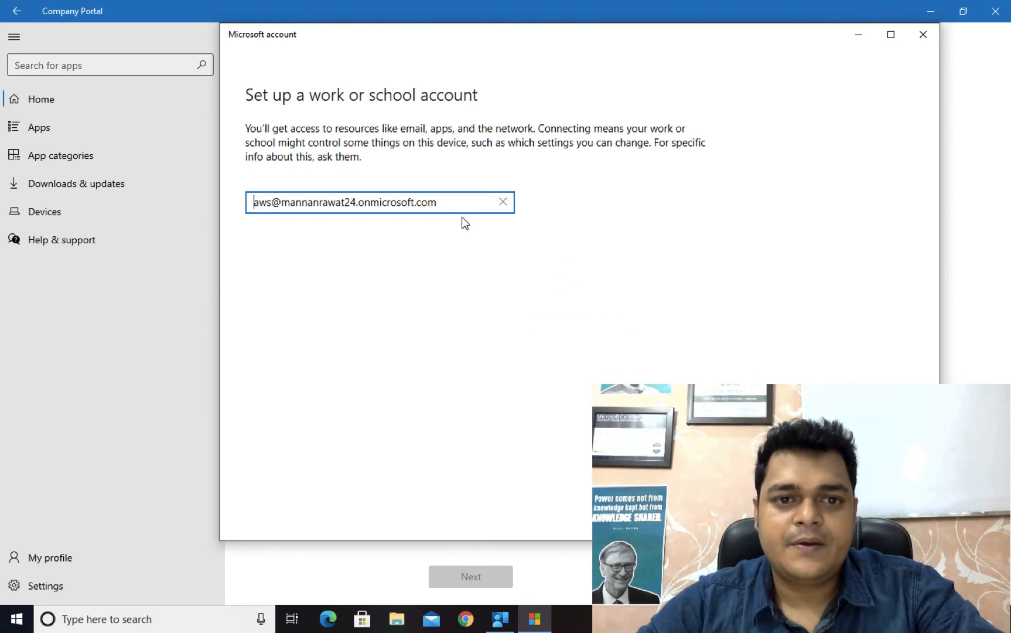
left_click(922, 35)
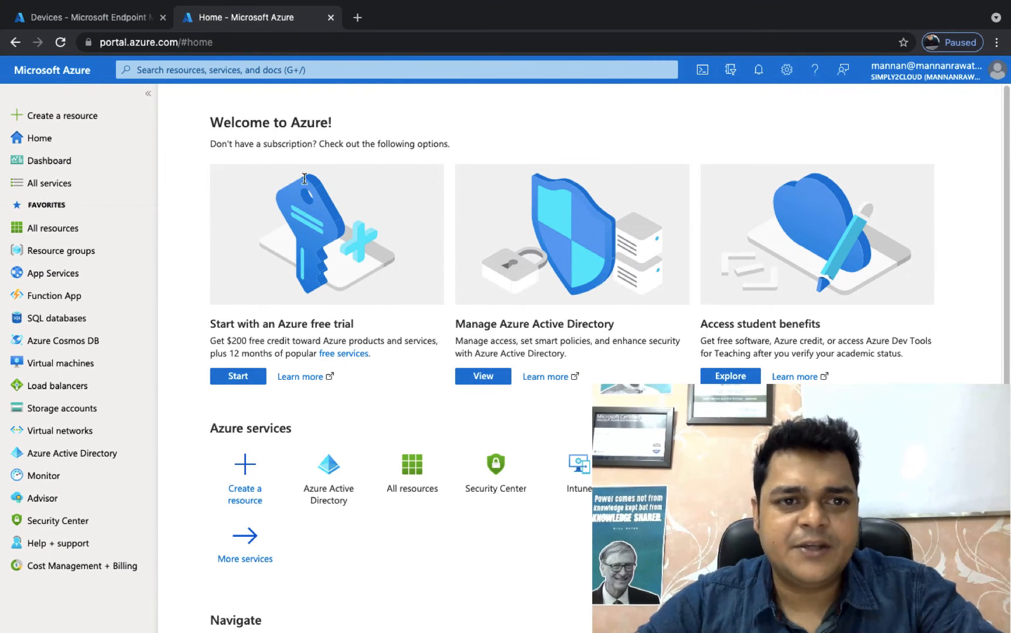
Step: Reload the Endpoint Manager Devices overview in Chrome on the Mac, and check the refreshed Windows devices list for the enrolled PC
left_click(117, 17)
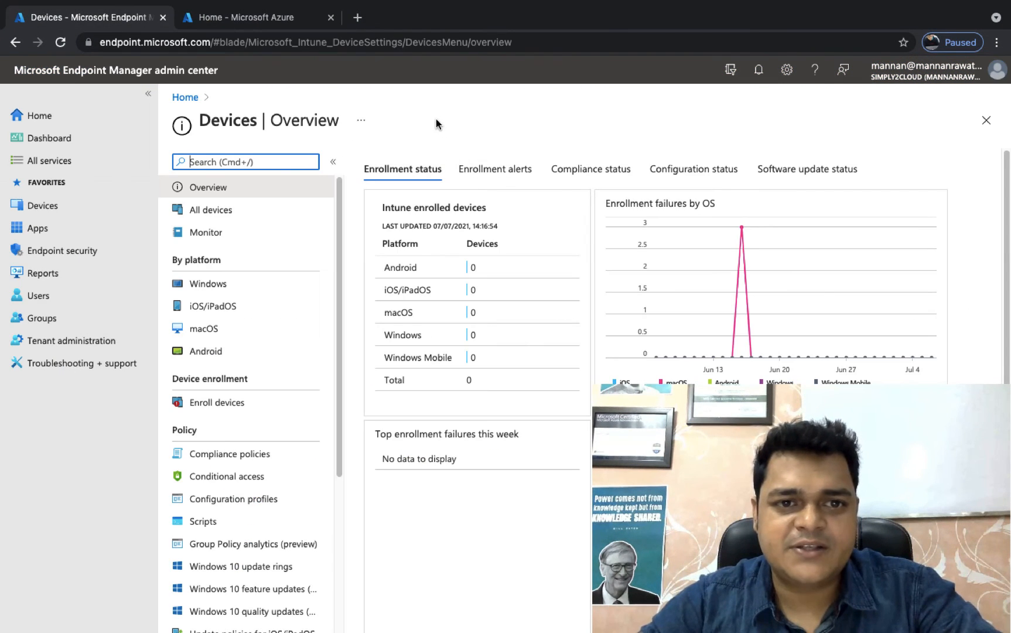
left_click(525, 43)
key("Return")
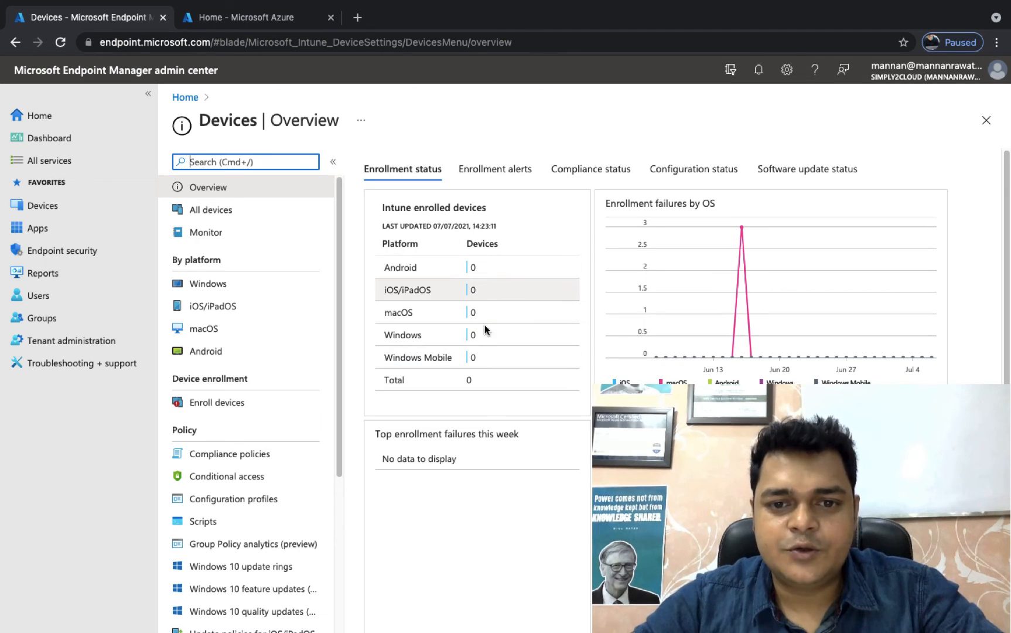
left_click(209, 287)
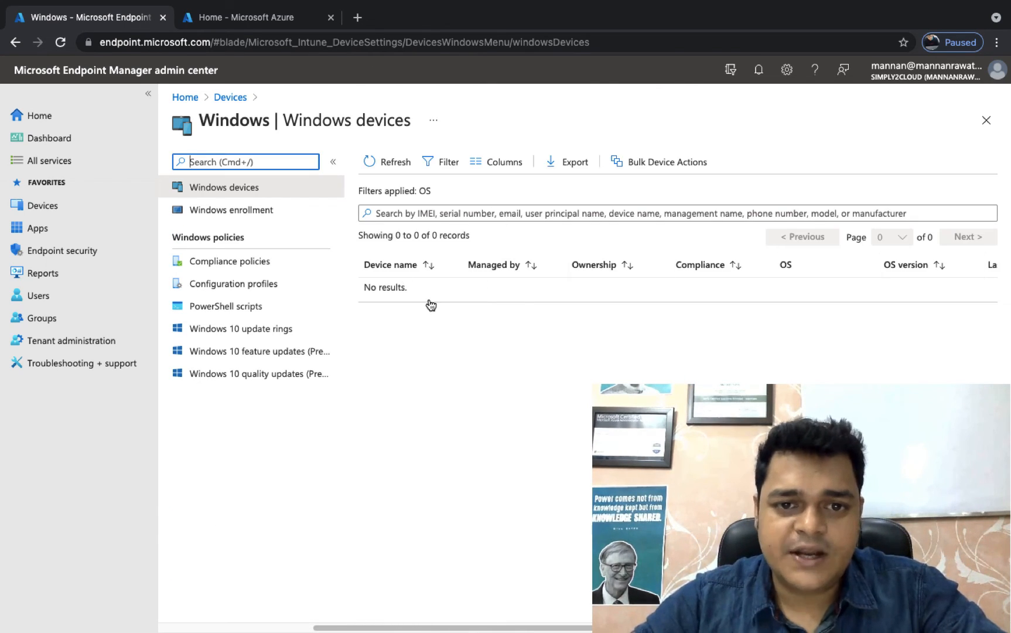
left_click(396, 162)
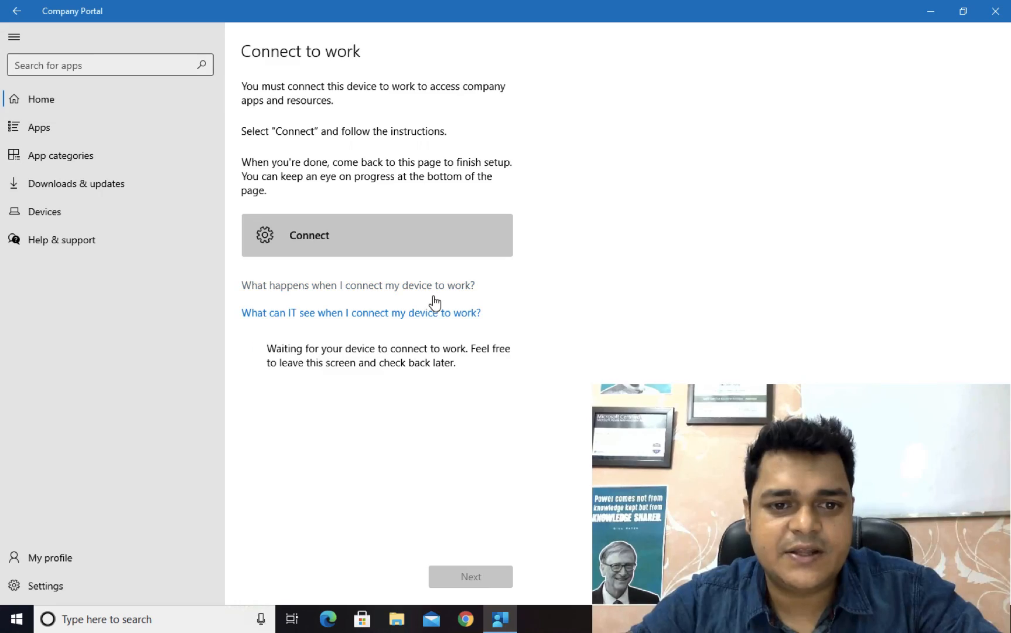
key("ctrl+Right")
key("ctrl+Left")
key("ctrl+Left")
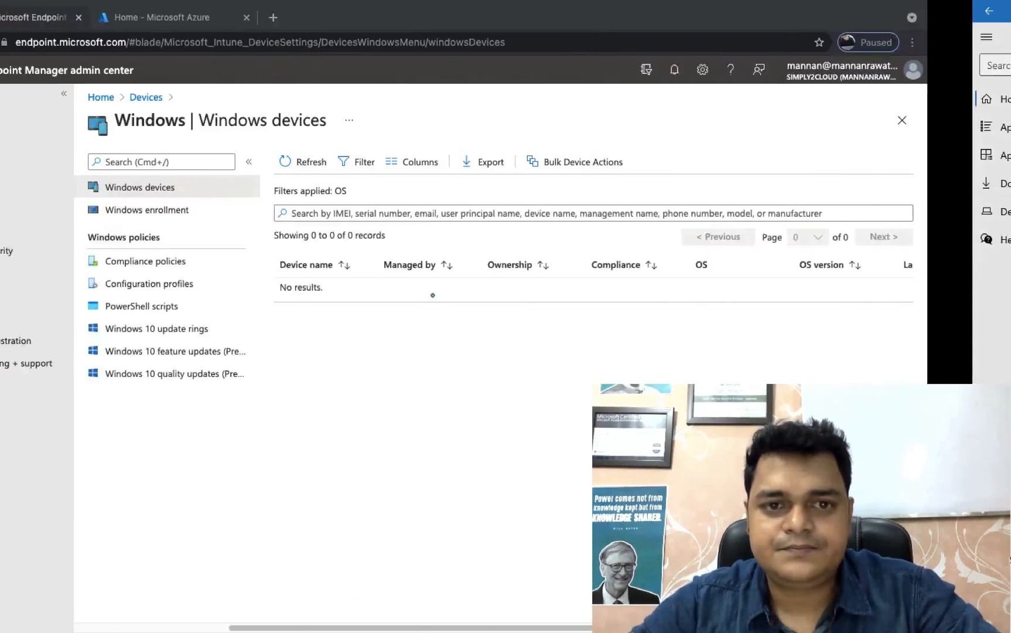
key("ctrl+Left")
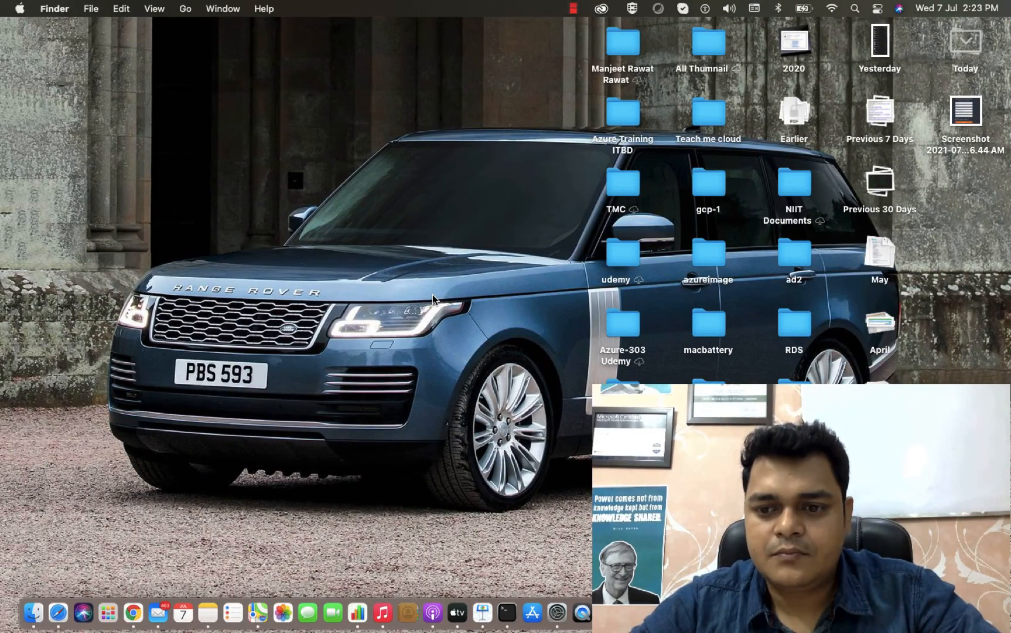
key("ctrl+Right")
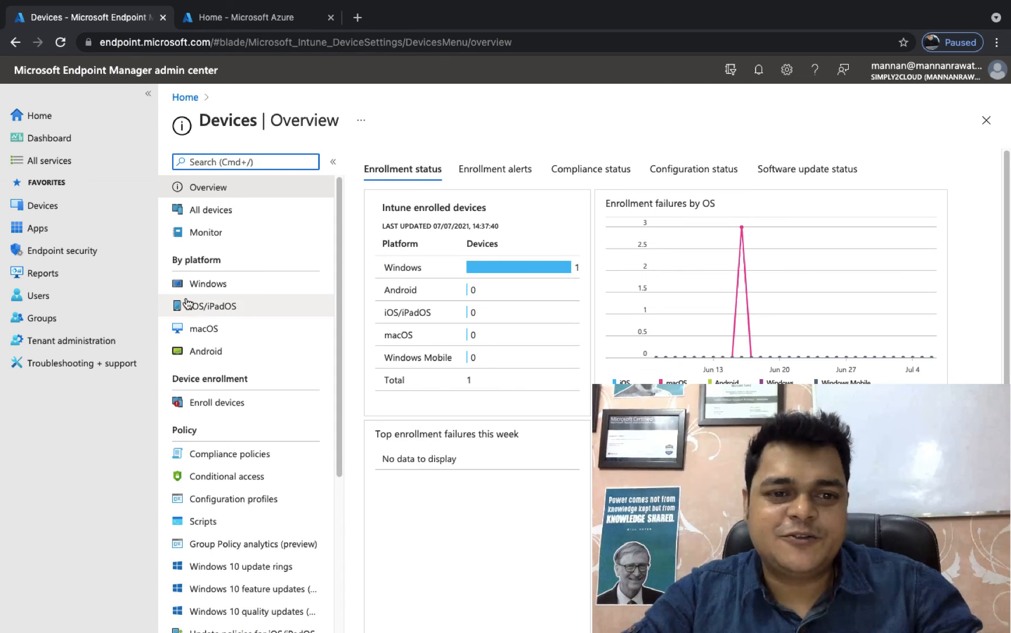
Step: Examine the enrolled PC's management, ownership, compliance, OS version and last check-in in Endpoint Manager's Windows devices list
left_click(206, 282)
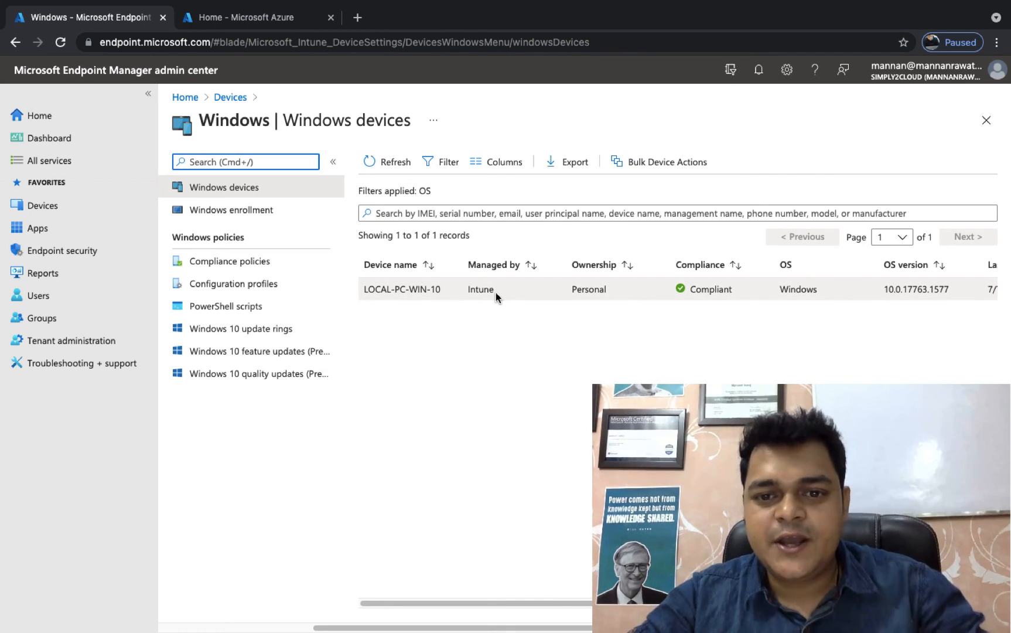
scroll(659, 296, "right", 2)
scroll(673, 299, "right", 5)
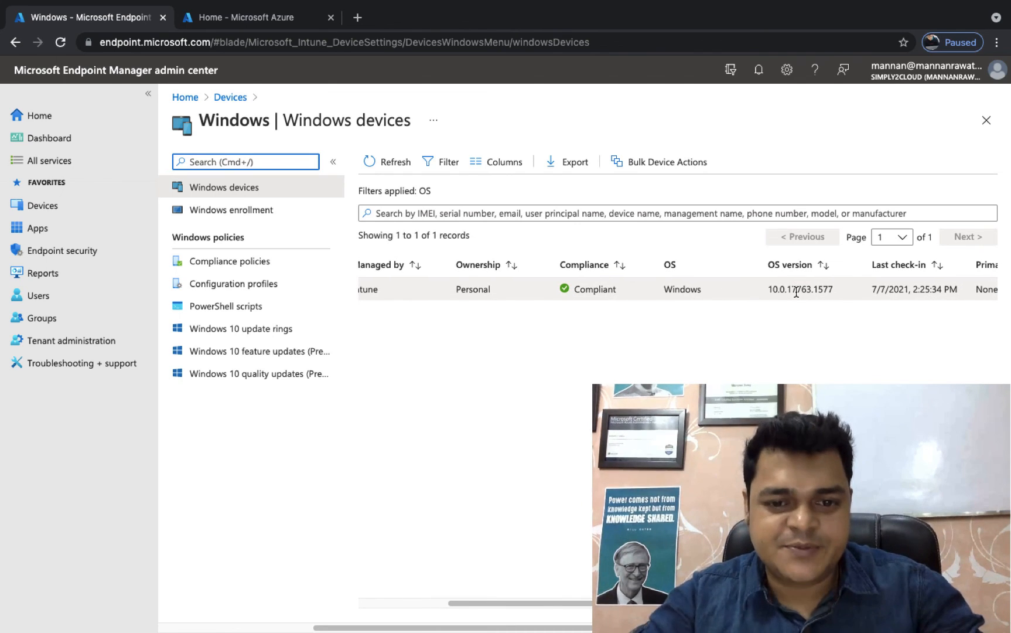
Step: Switch to Company Portal on the Windows PC and review the device's original name, status and device information
key("ctrl+Right")
key("ctrl+Right")
key("ctrl+Left")
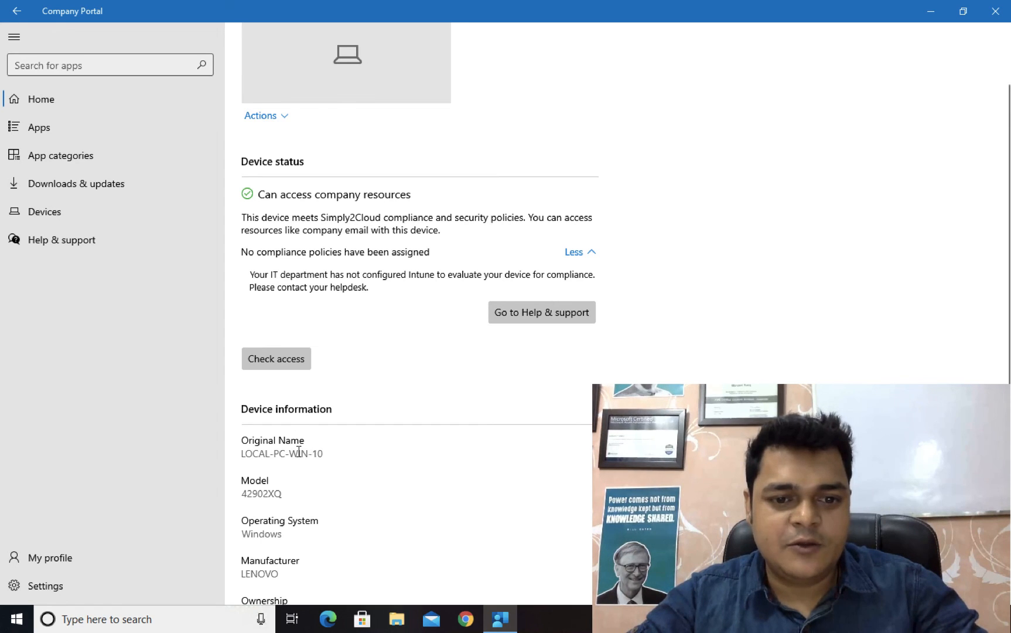
left_click_drag(318, 453, 252, 453)
scroll(449, 356, "up", 2)
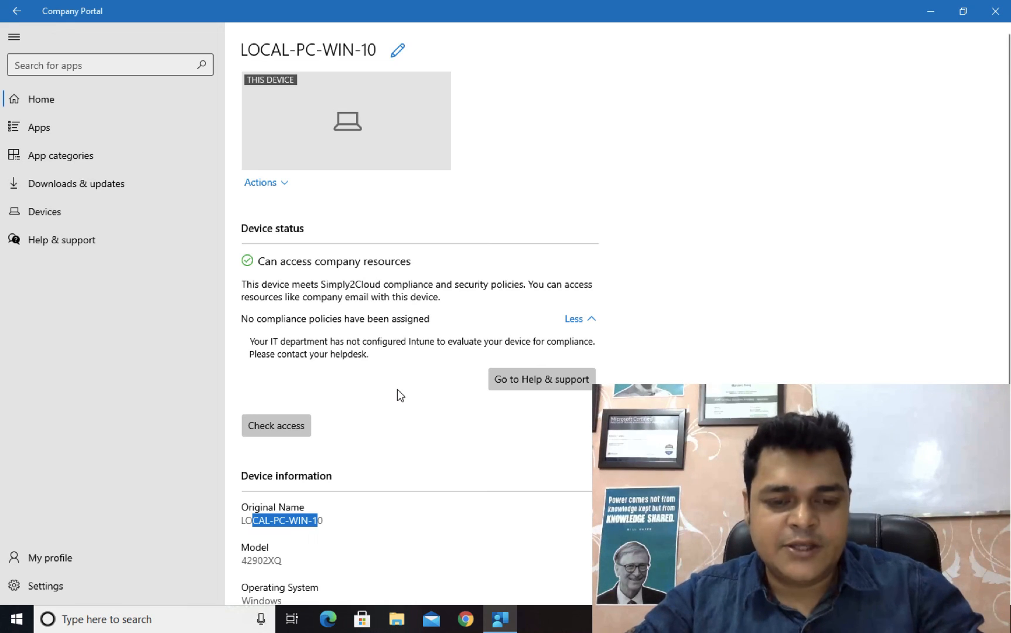
scroll(397, 389, "down", 5)
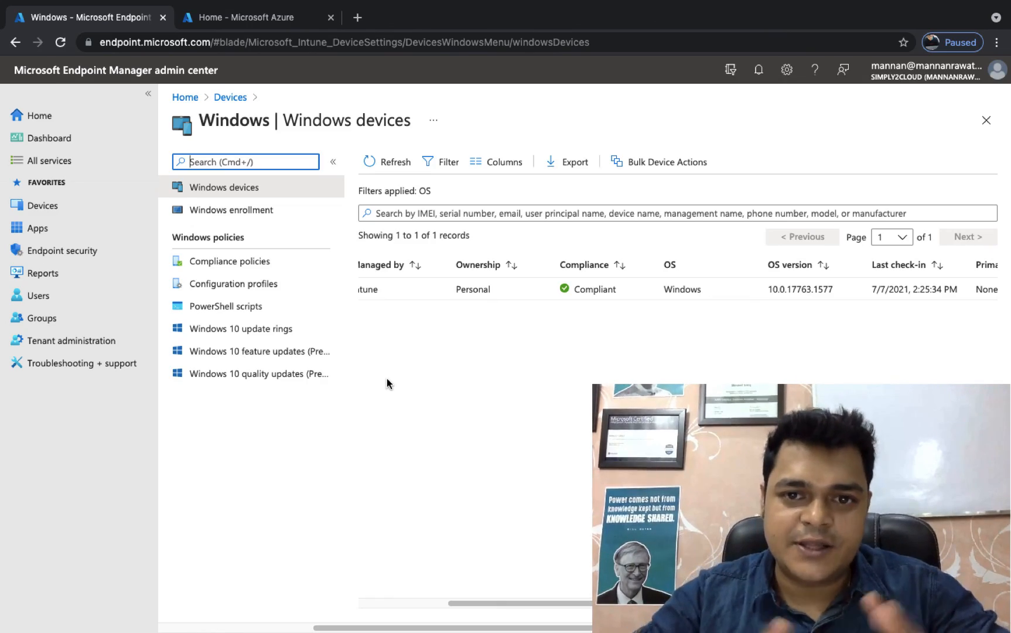
key("ctrl+Left")
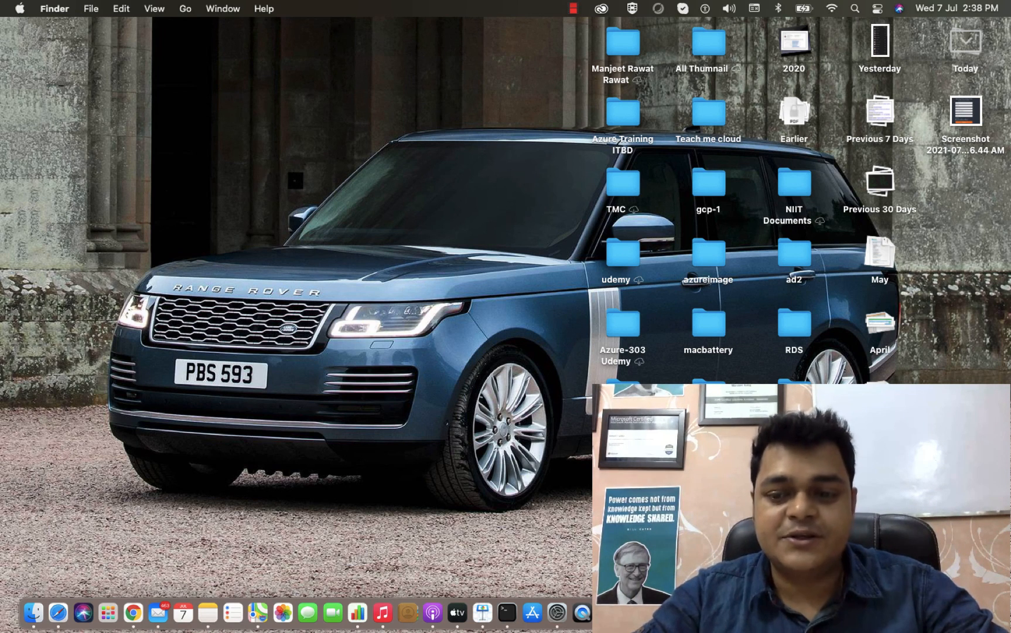
right_click(911, 613)
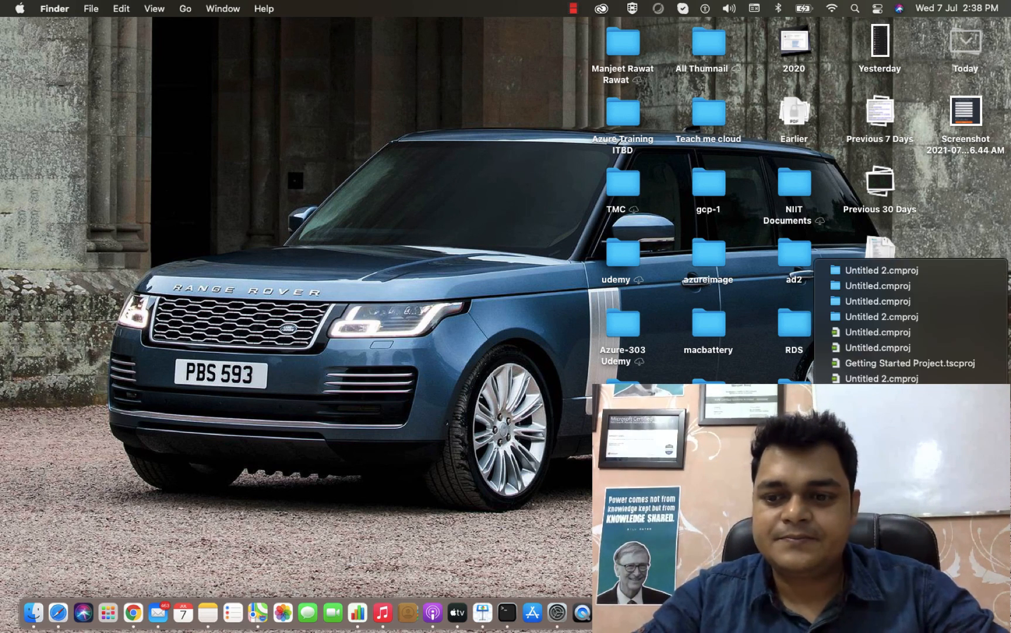